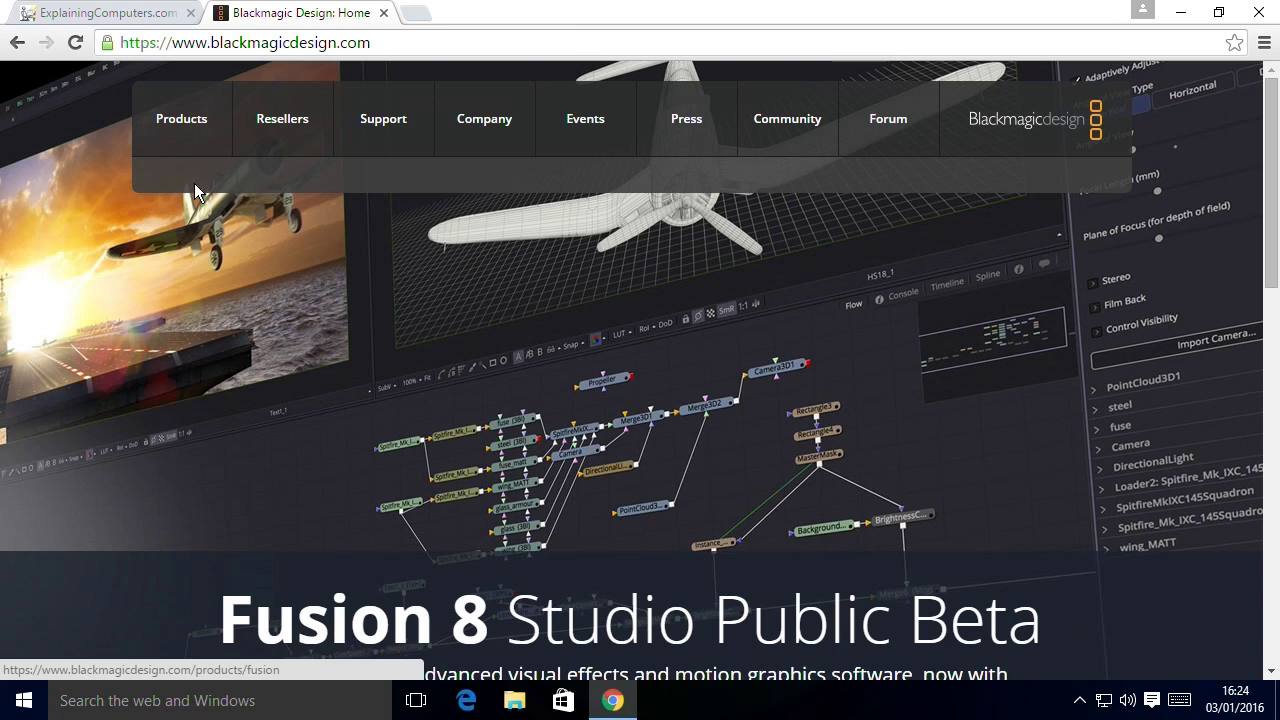
# - Open the DaVinci Resolve 12 product page on the Blackmagic Design site and go to its download section
pyautogui.click(188, 122)
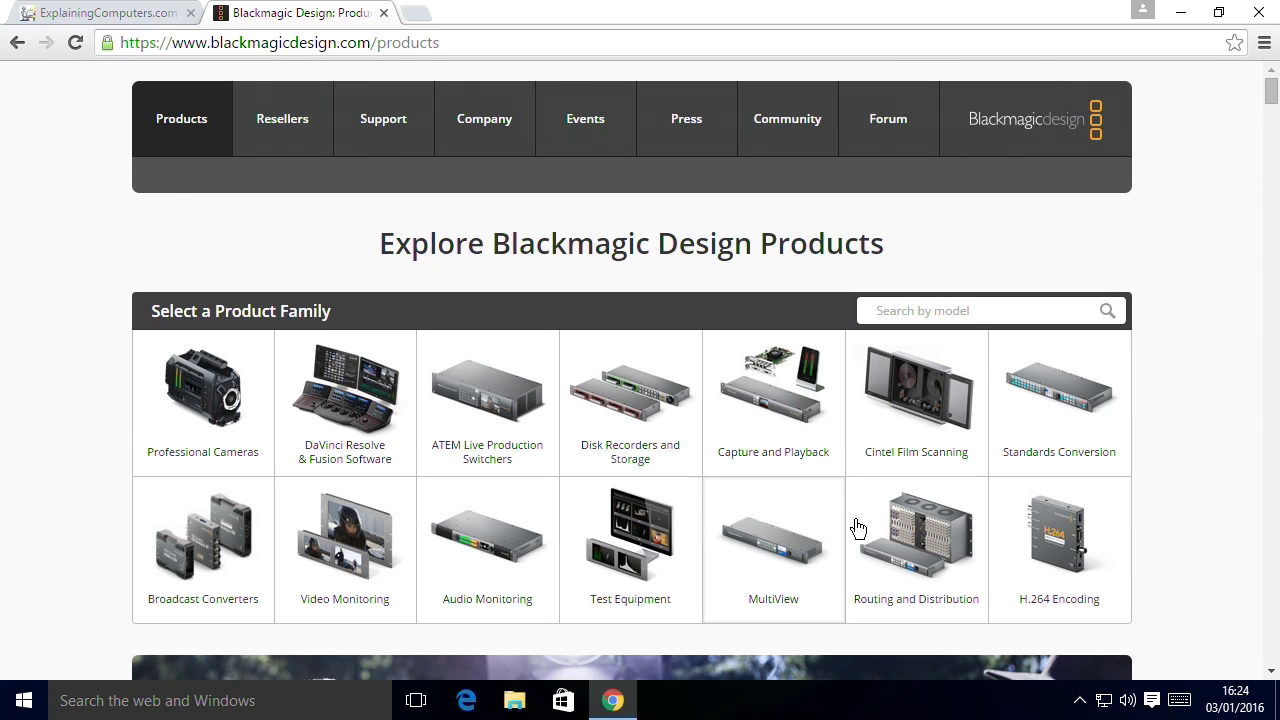
pyautogui.click(355, 413)
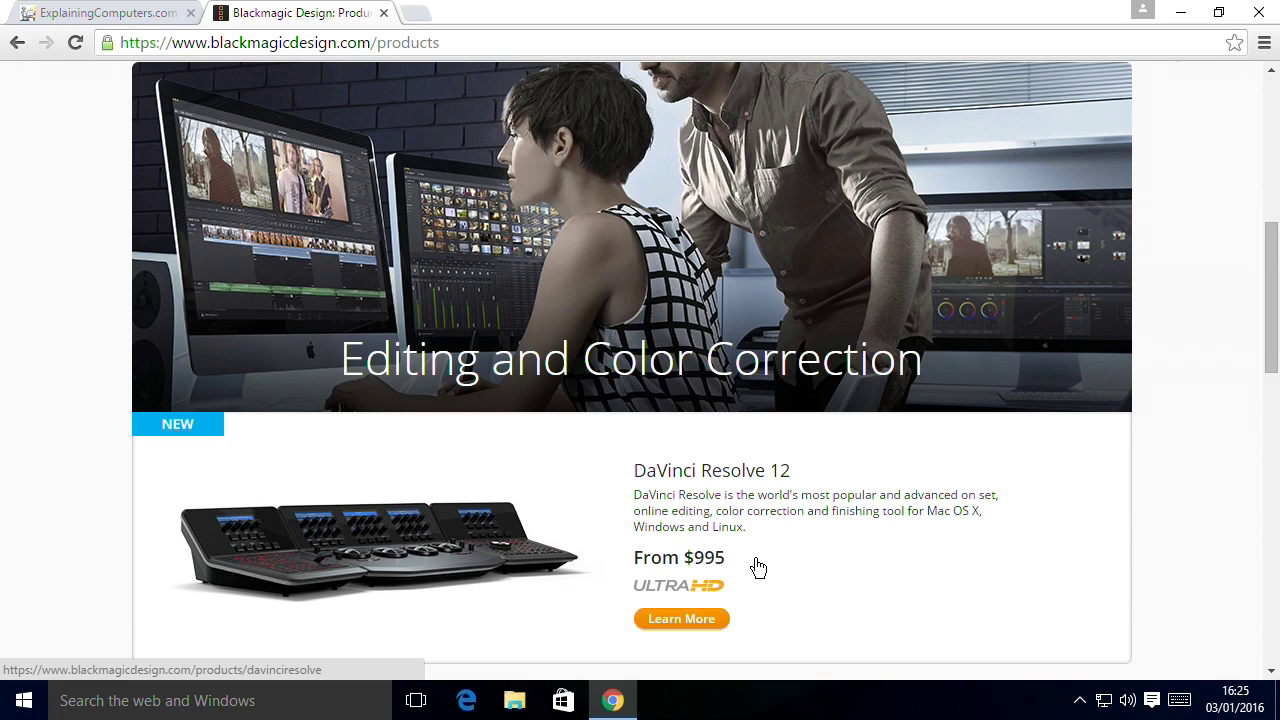
pyautogui.click(693, 621)
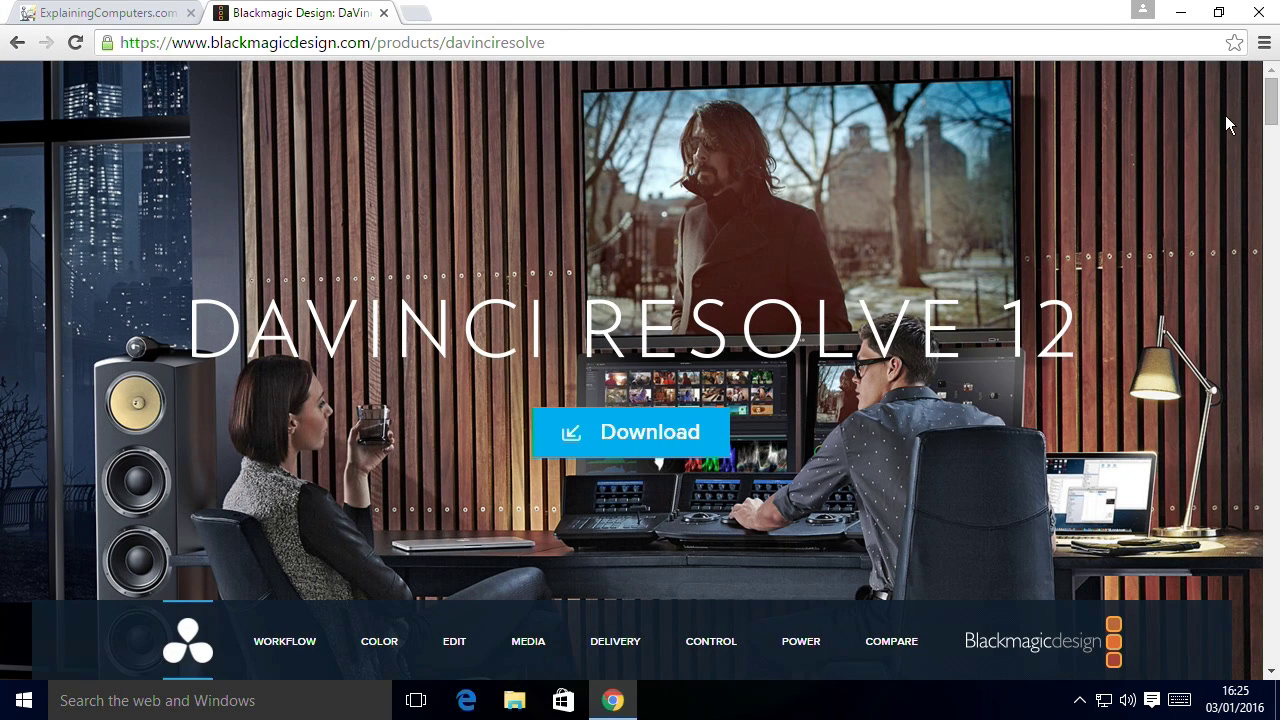
pyautogui.moveTo(1270, 102); pyautogui.dragTo(1272, 623)
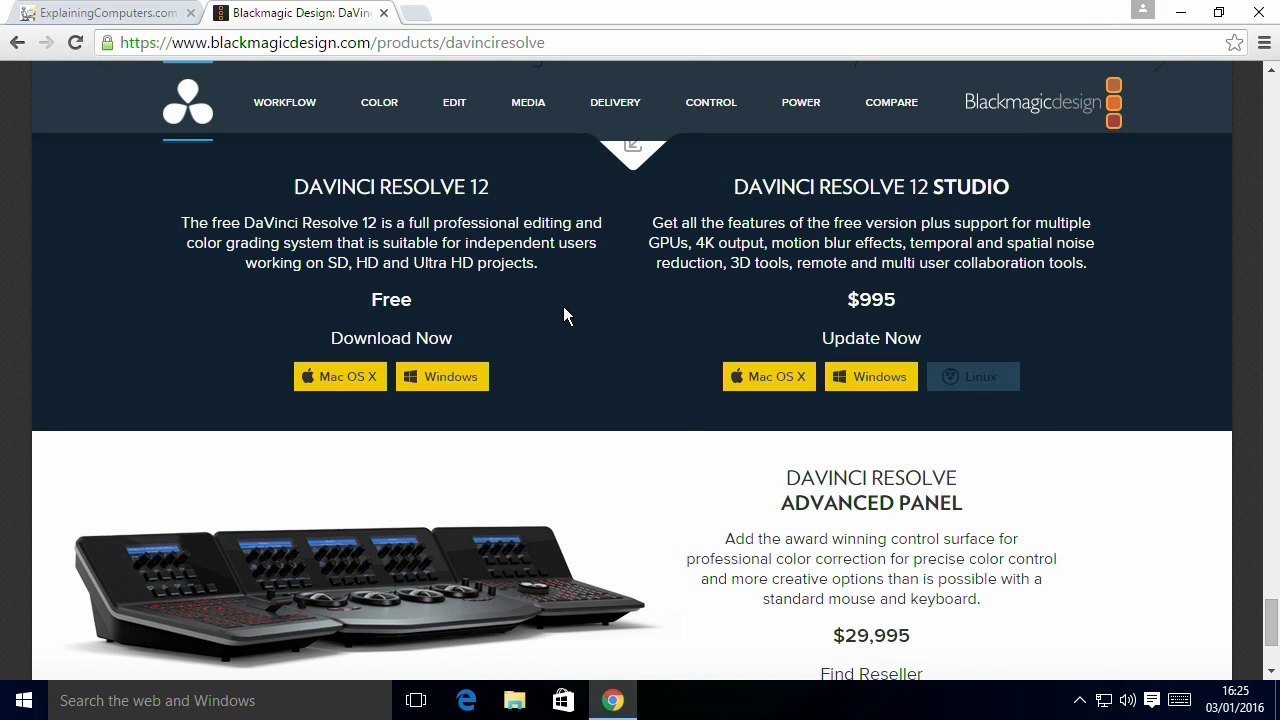
# - Examine the feature comparison of DaVinci Resolve, Resolve Studio and the Advanced Control Surface, and return to the download section
pyautogui.click(882, 103)
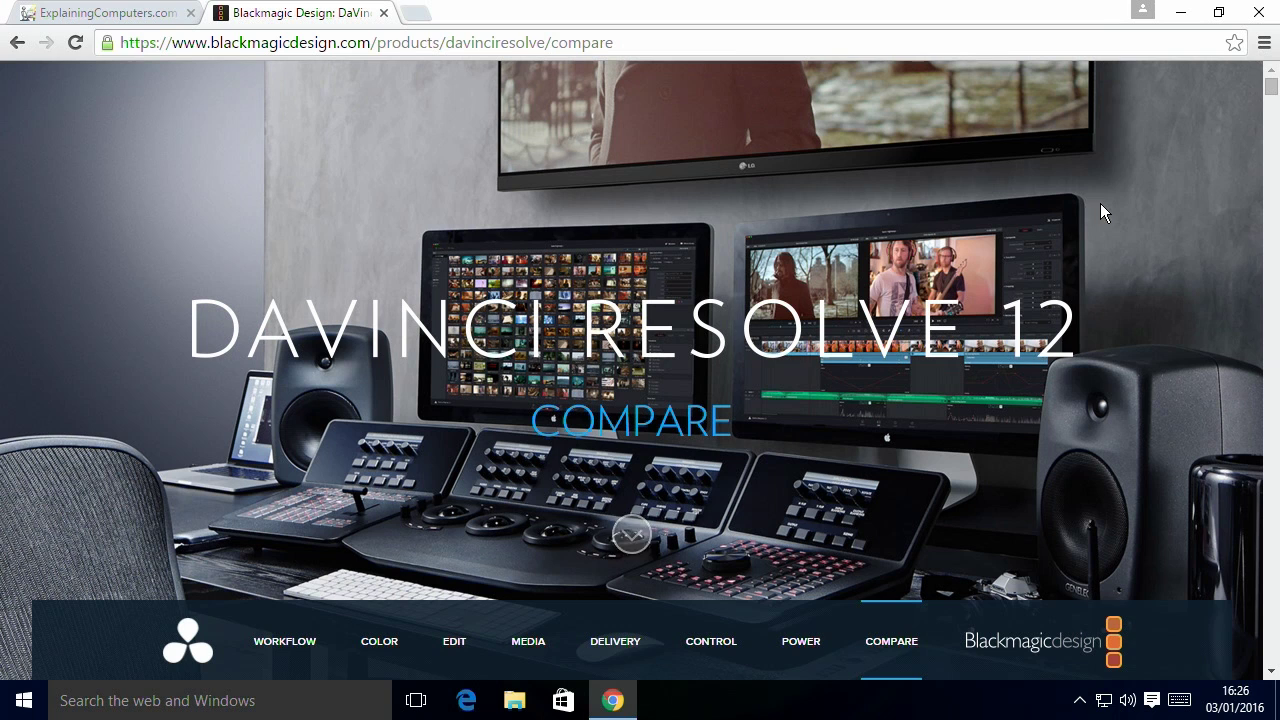
pyautogui.scroll(-10, 1270, 95)
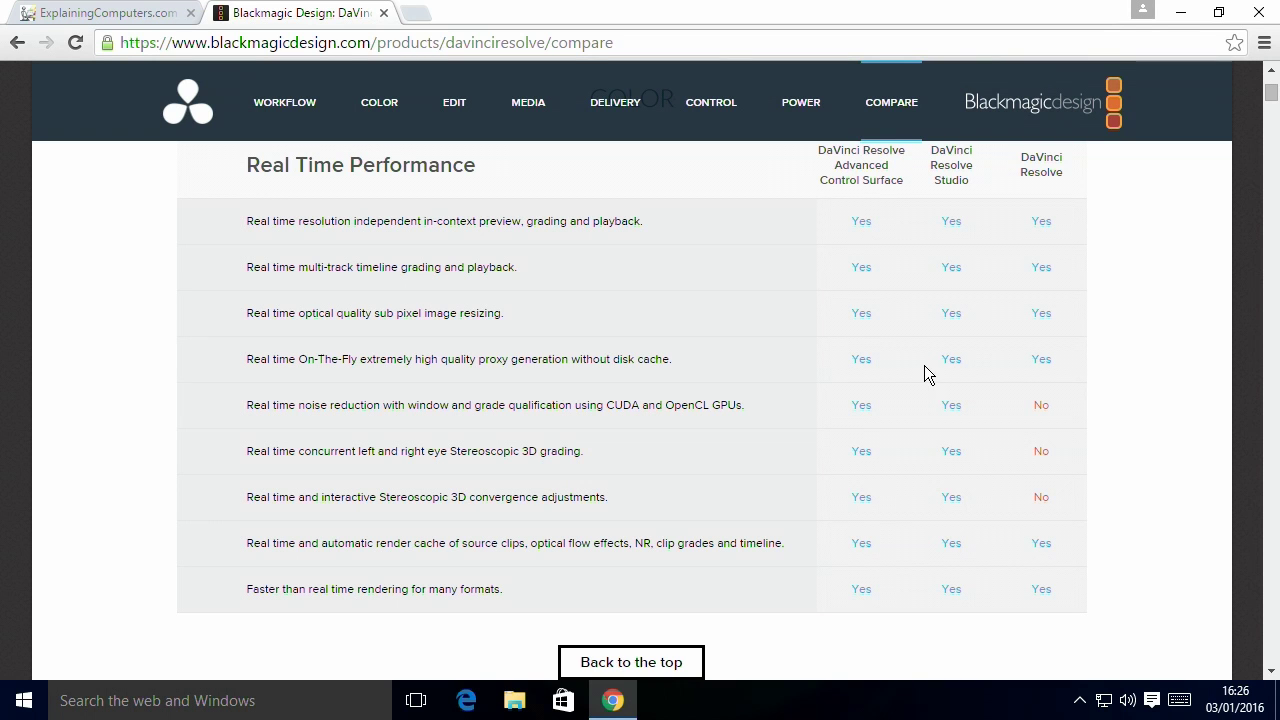
pyautogui.moveTo(1271, 100); pyautogui.dragTo(1272, 124)
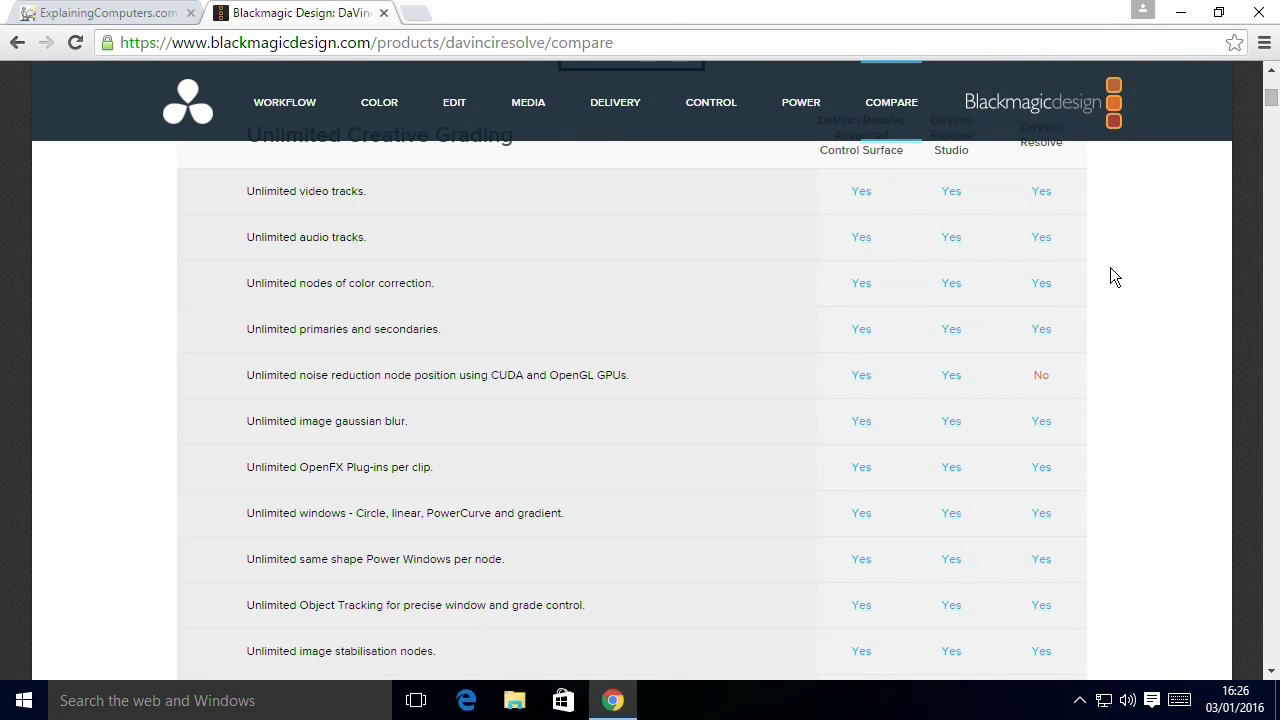
pyautogui.click(1271, 118)
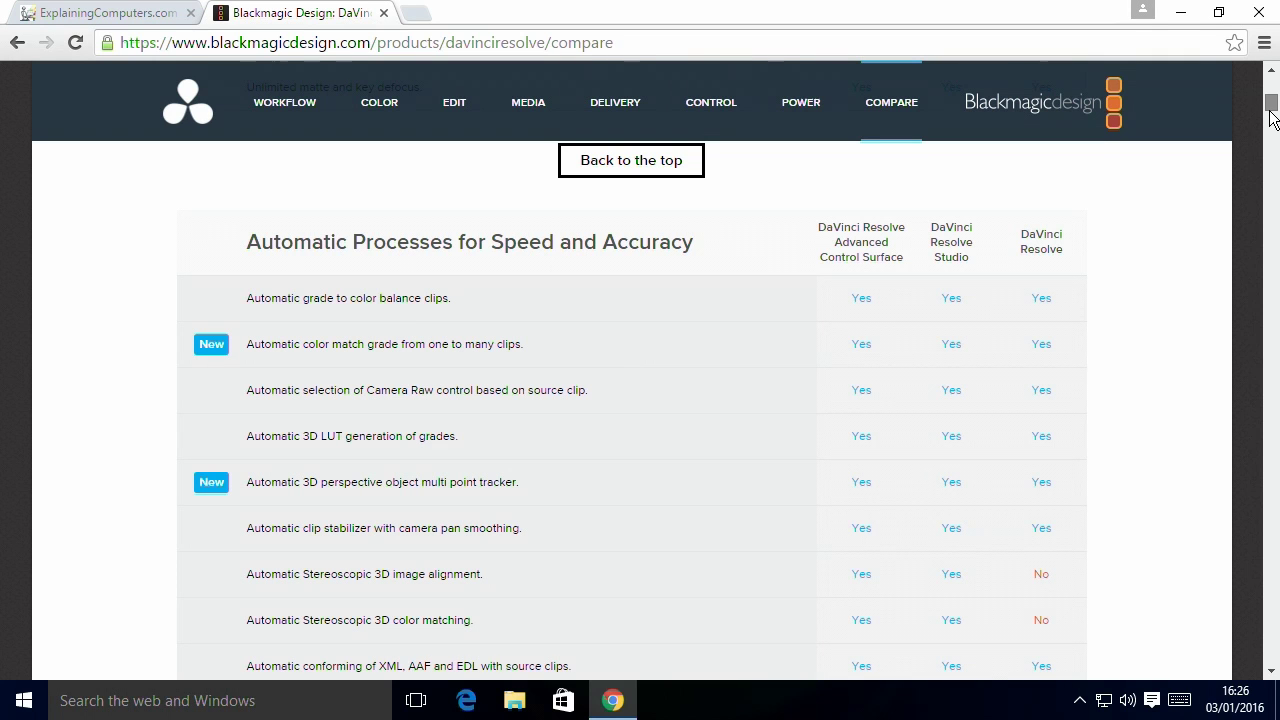
pyautogui.scroll(-1, 949, 317)
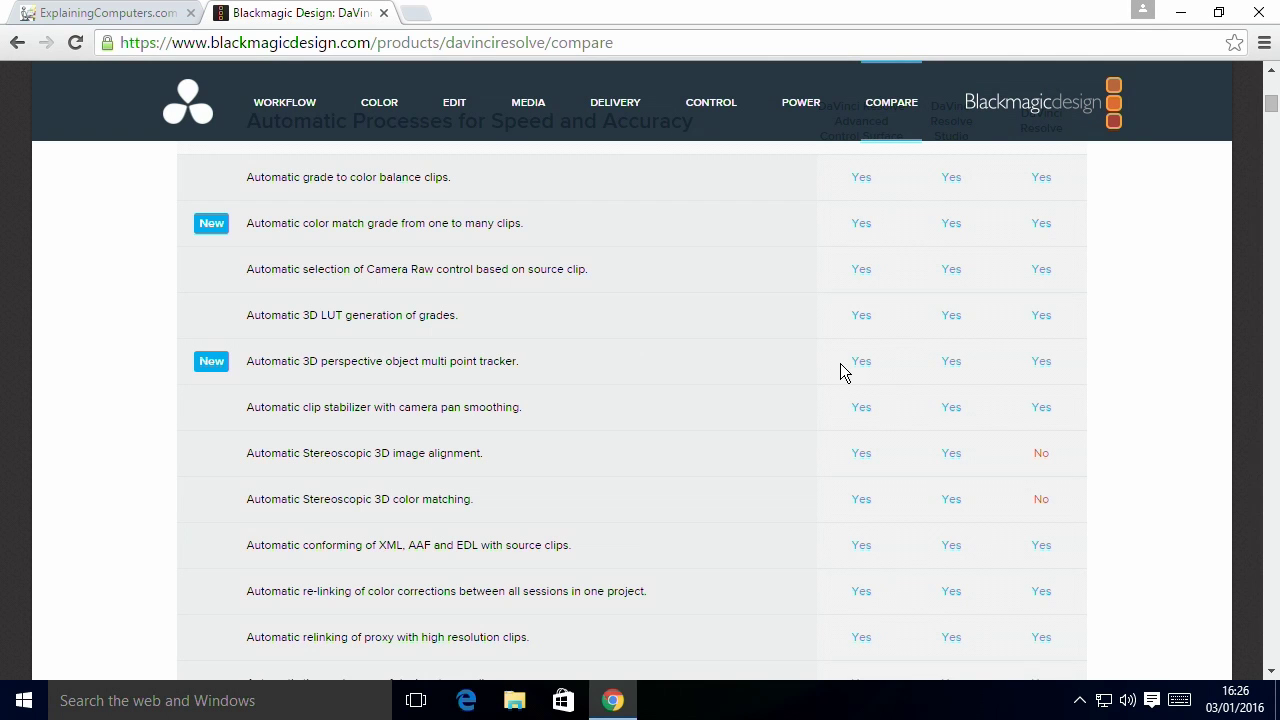
pyautogui.click(19, 45)
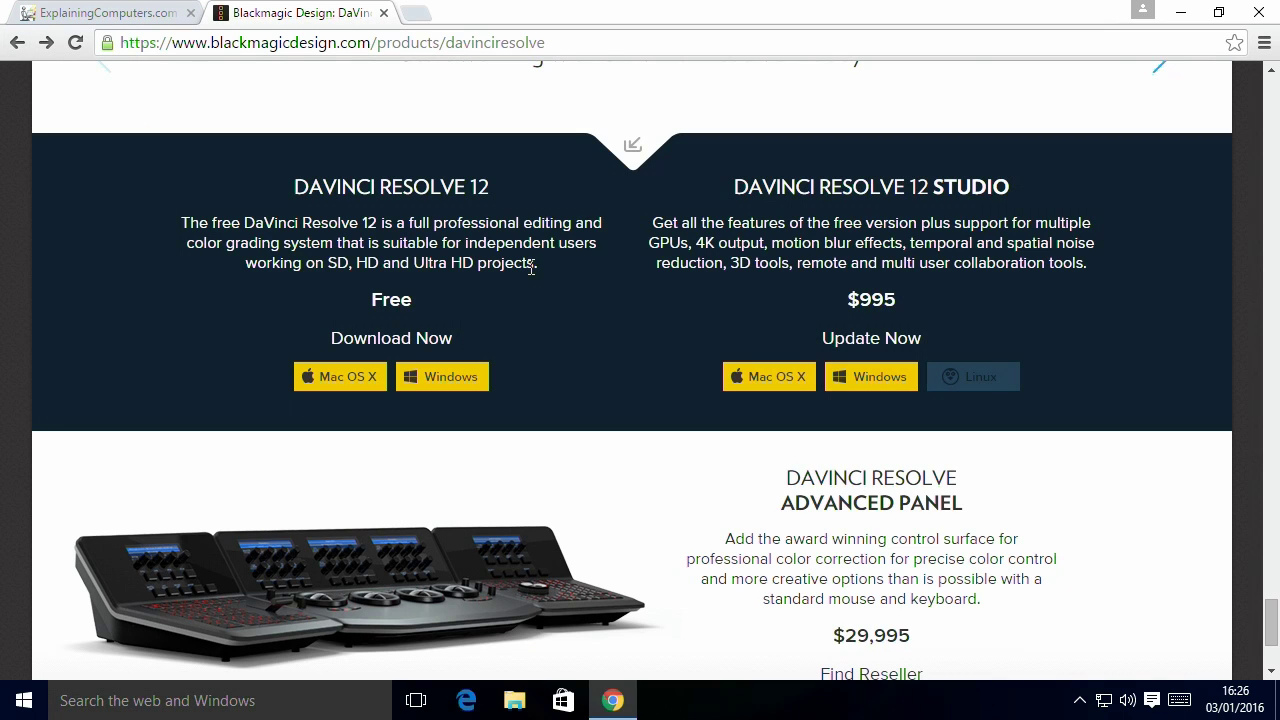
# - Register with the personal details for the free Windows version and save DaVinci_Resolve_12.2_Windows.zip in the Download folder on C:
pyautogui.click(441, 380)
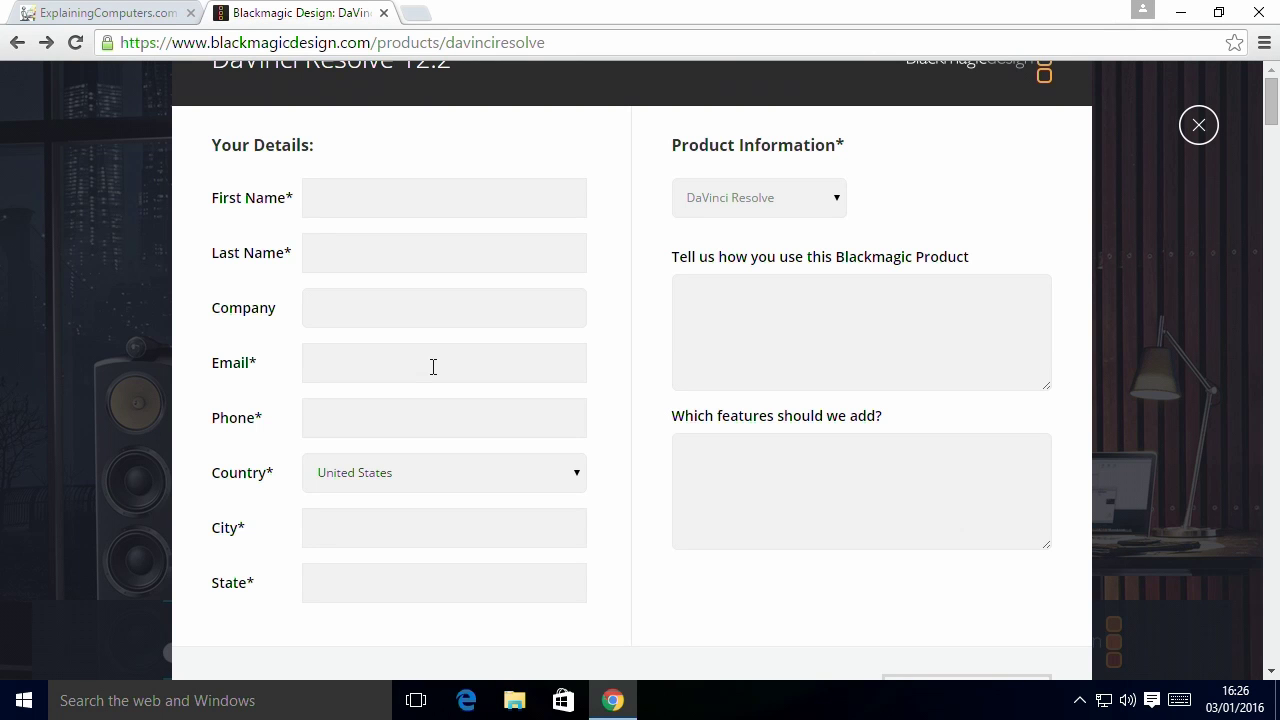
pyautogui.press('F11')
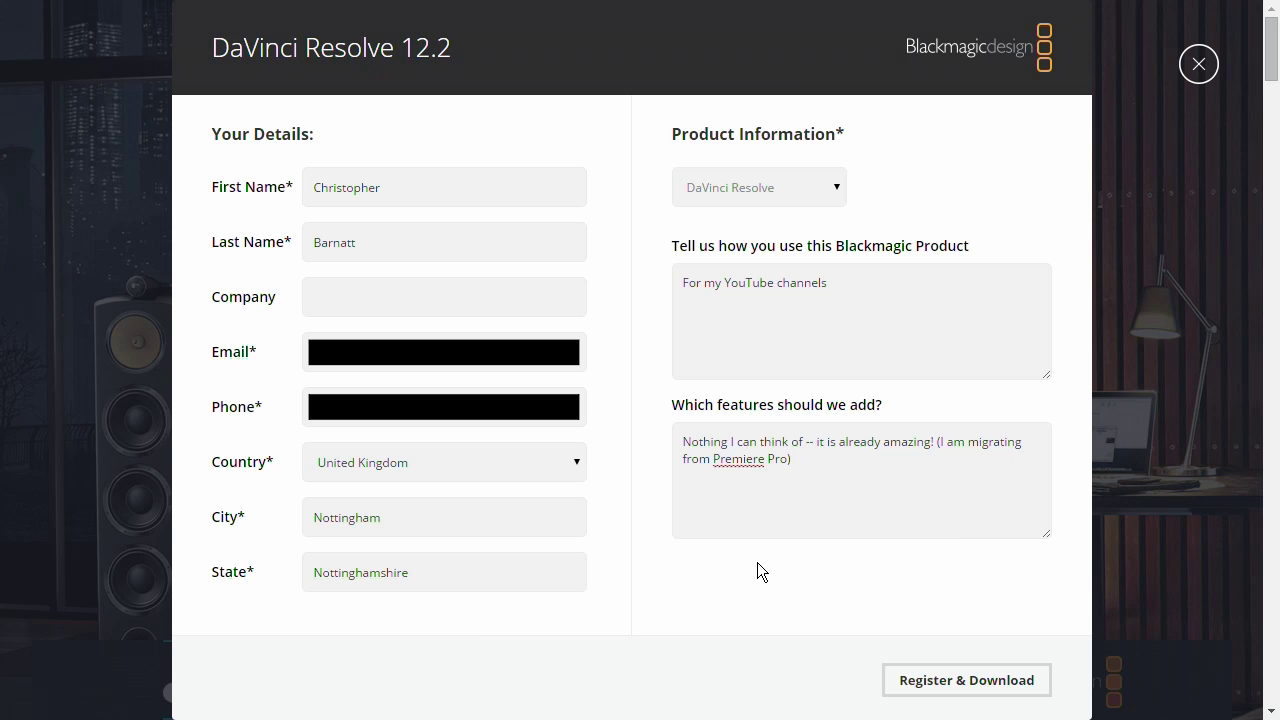
pyautogui.click(937, 683)
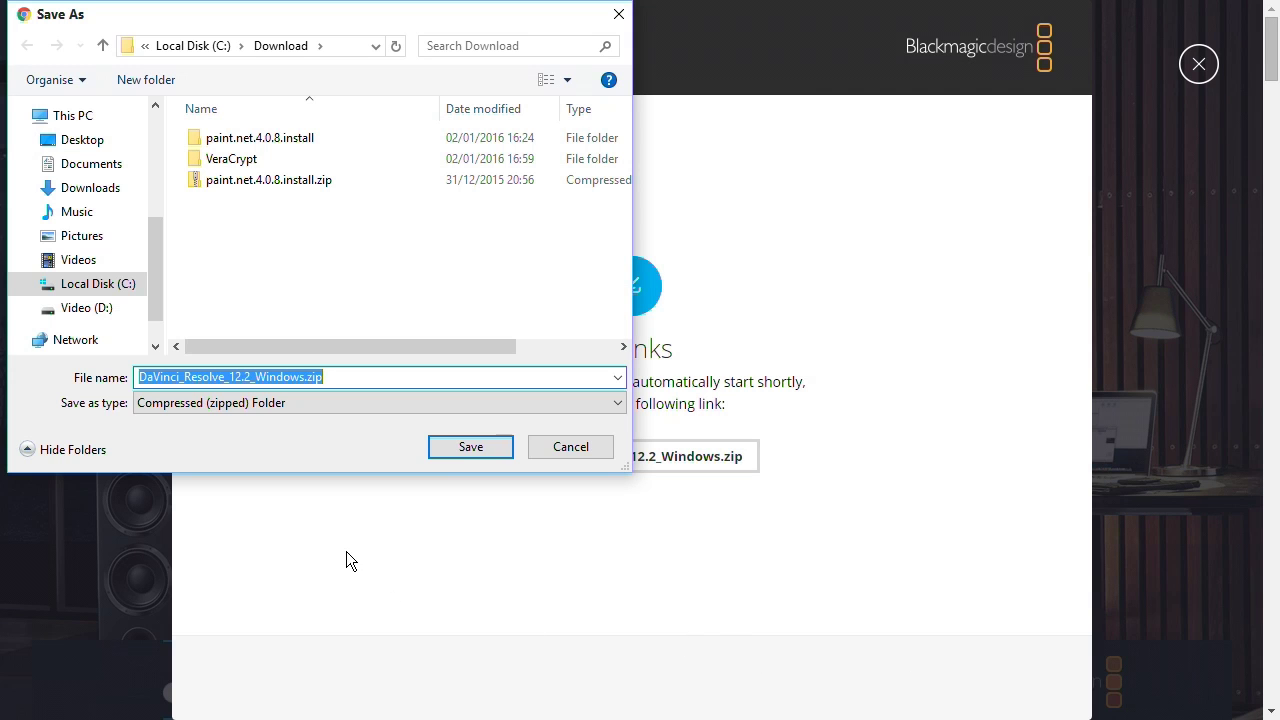
pyautogui.click(465, 448)
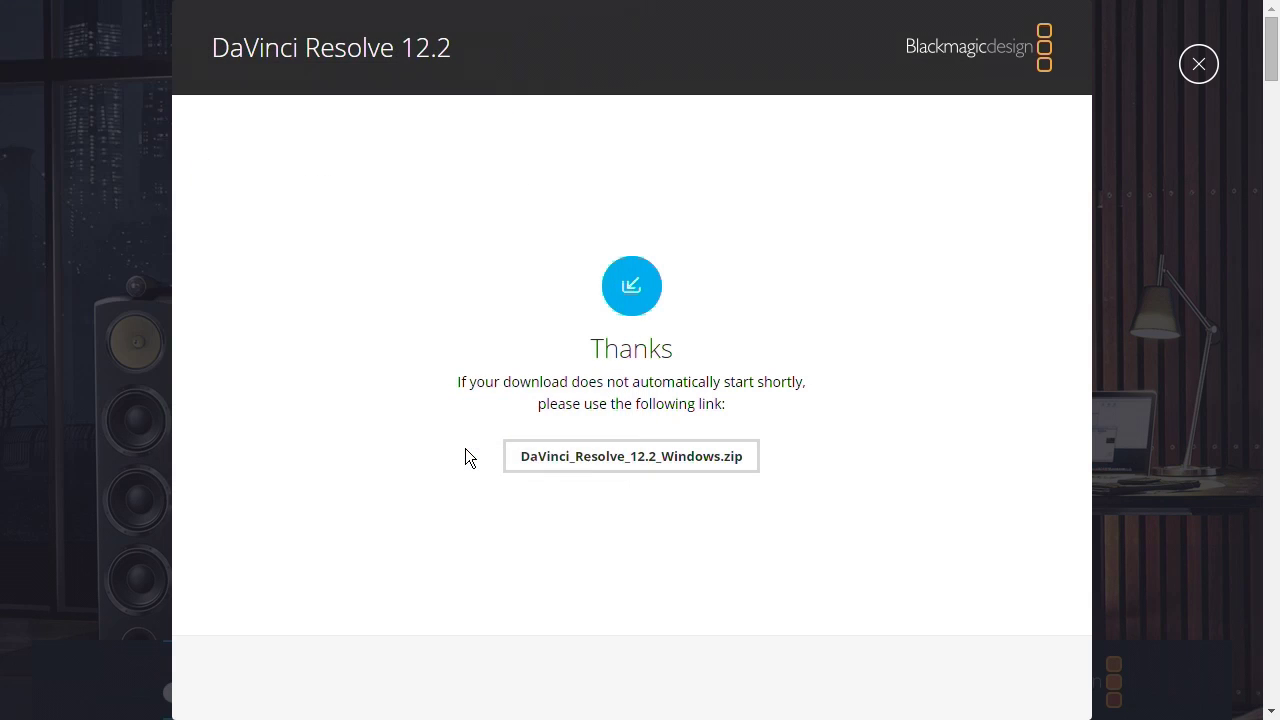
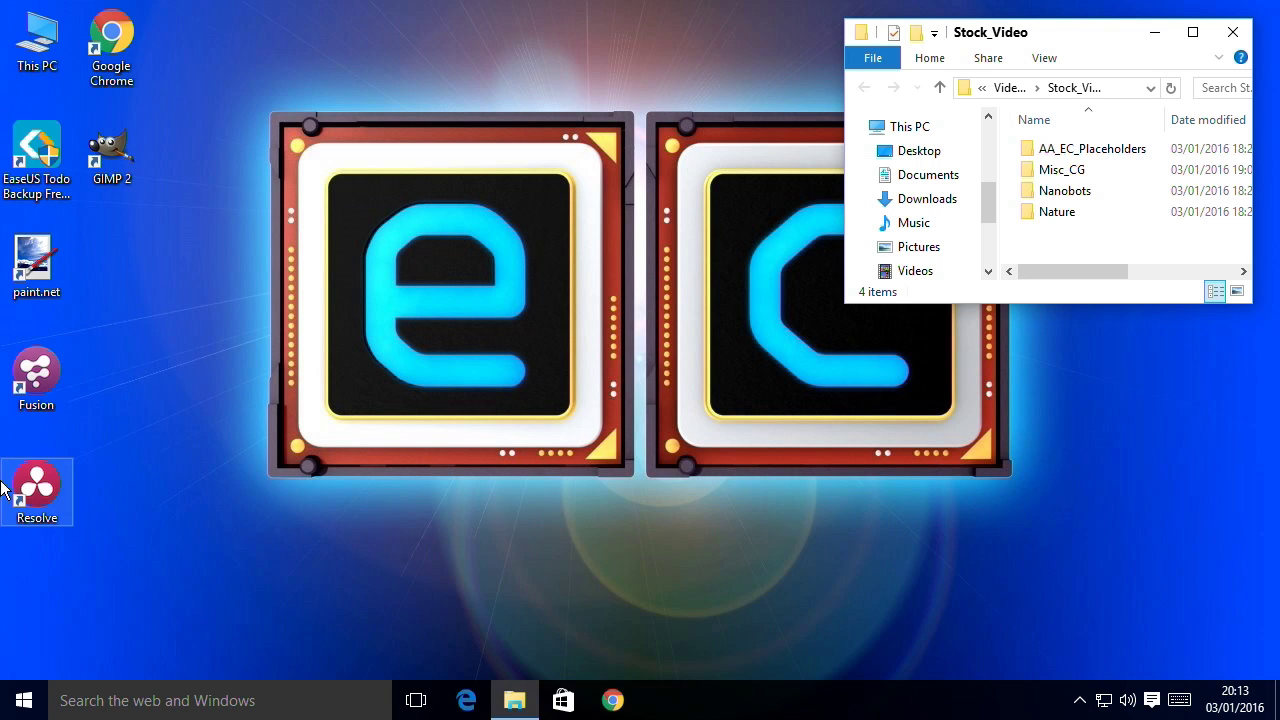
# - Launch DaVinci Resolve, create a project named EC_Test and open it
pyautogui.click(37, 488)
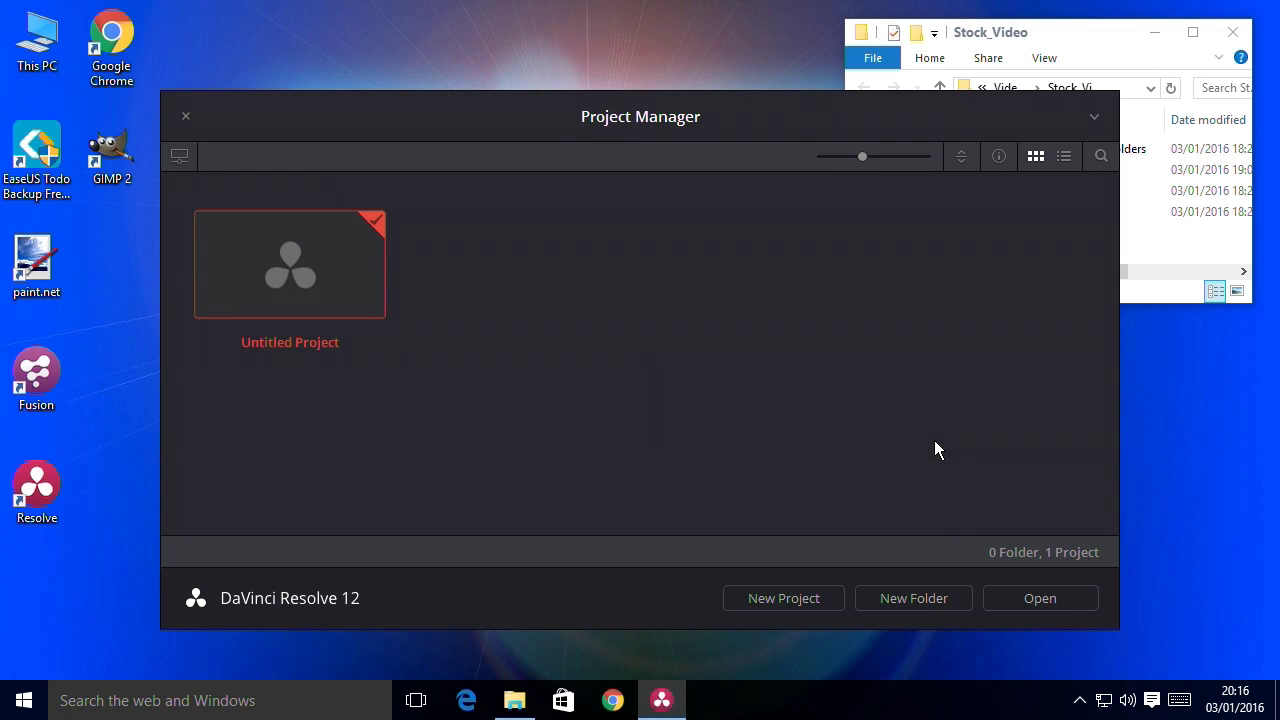
pyautogui.click(779, 595)
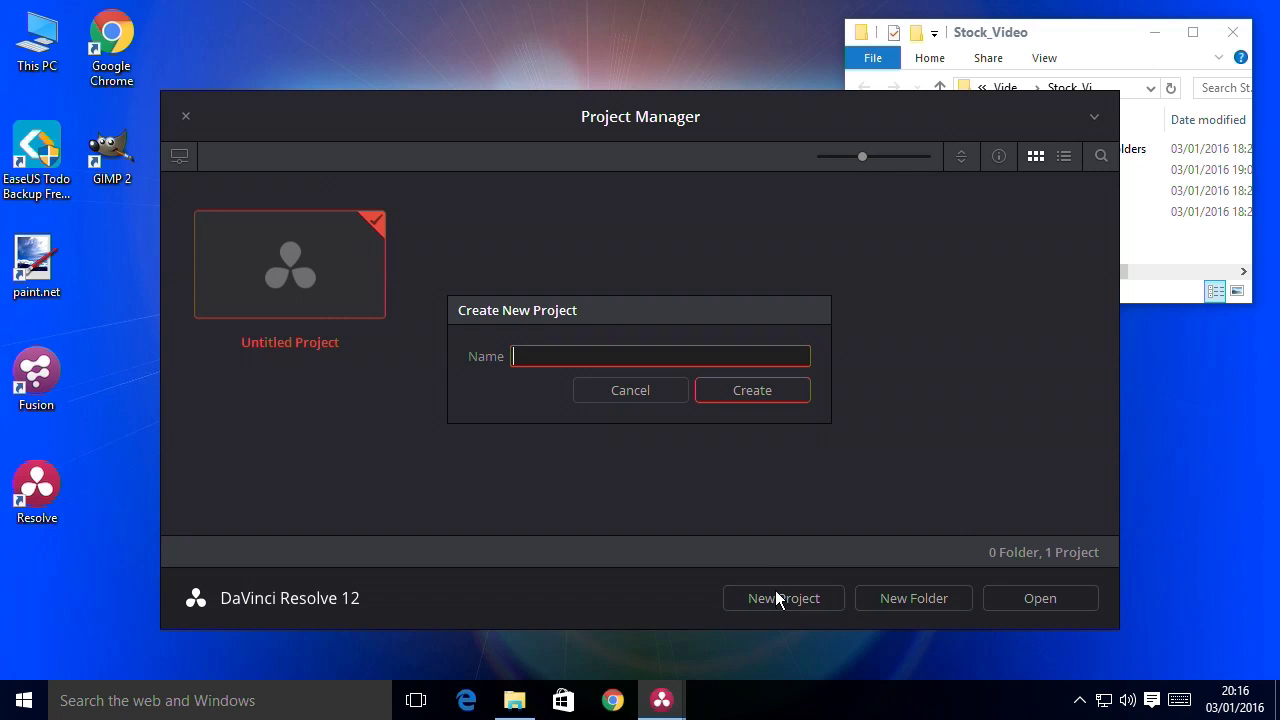
pyautogui.write('EC_Test')
pyautogui.click(760, 391)
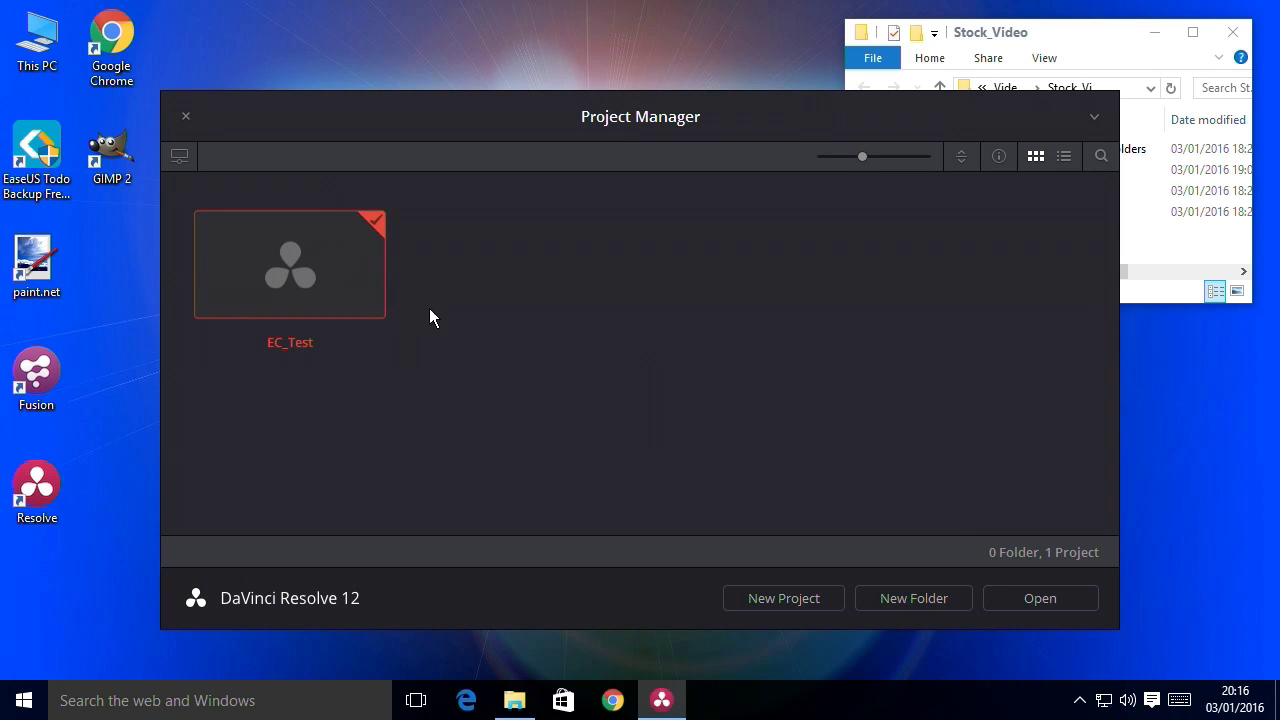
pyautogui.doubleClick(316, 264)
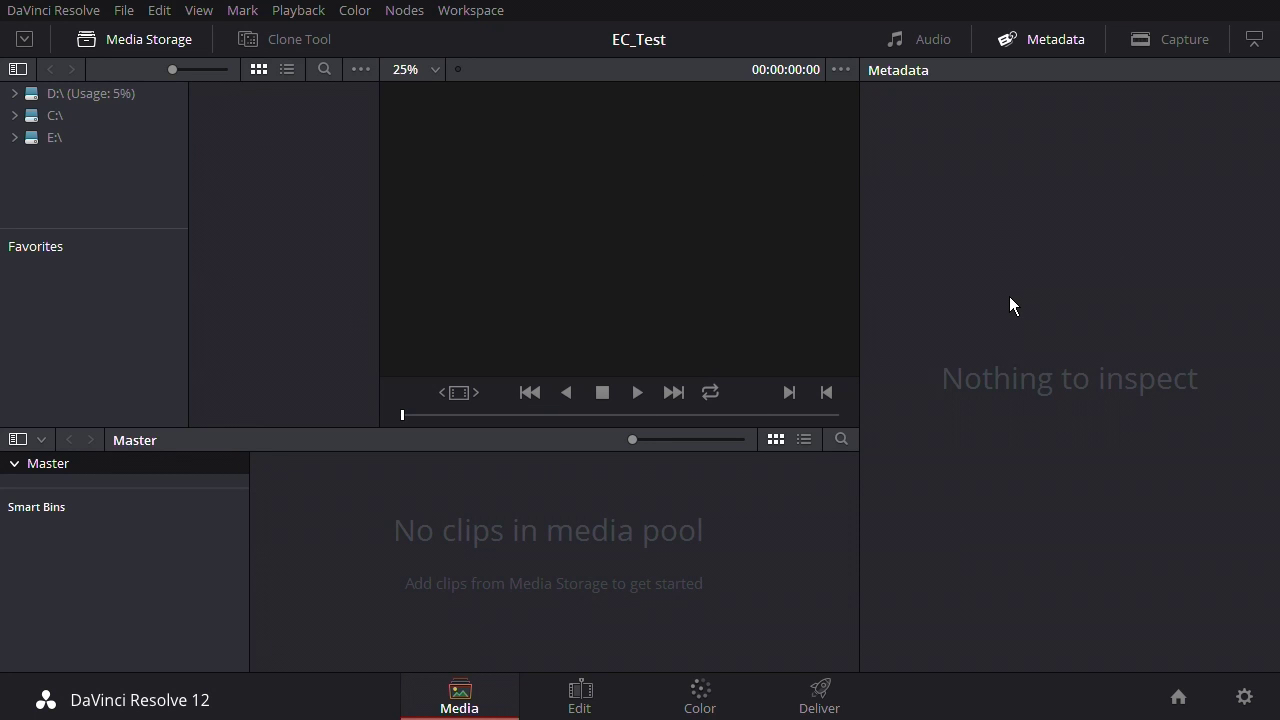
# - Look through the Edit, Color and Deliver pages of the empty project and return to the Media page
pyautogui.click(582, 690)
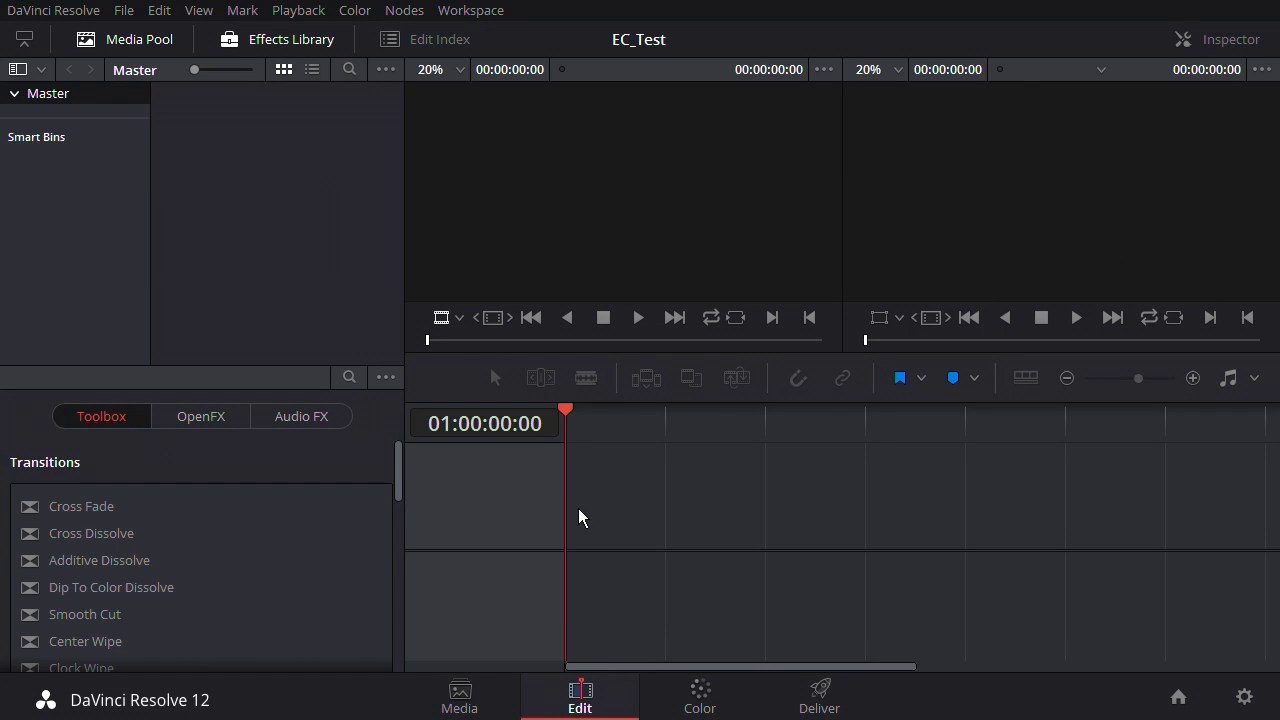
pyautogui.click(723, 694)
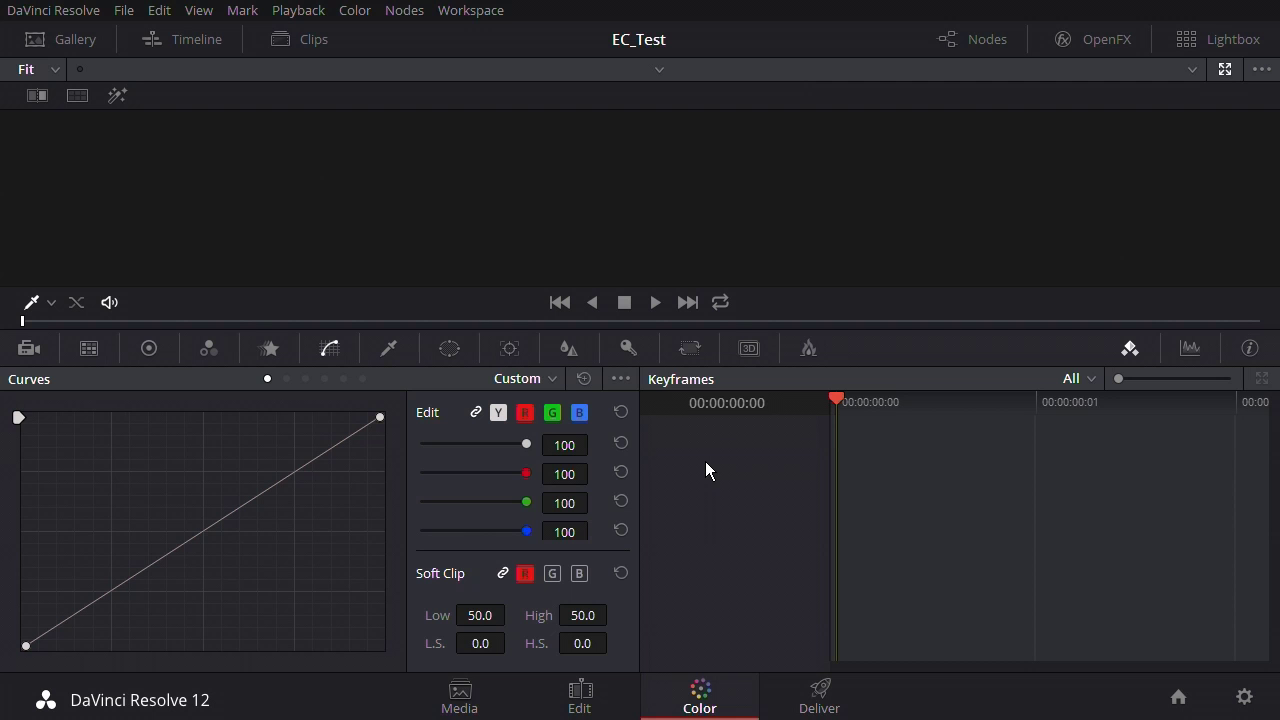
pyautogui.click(819, 690)
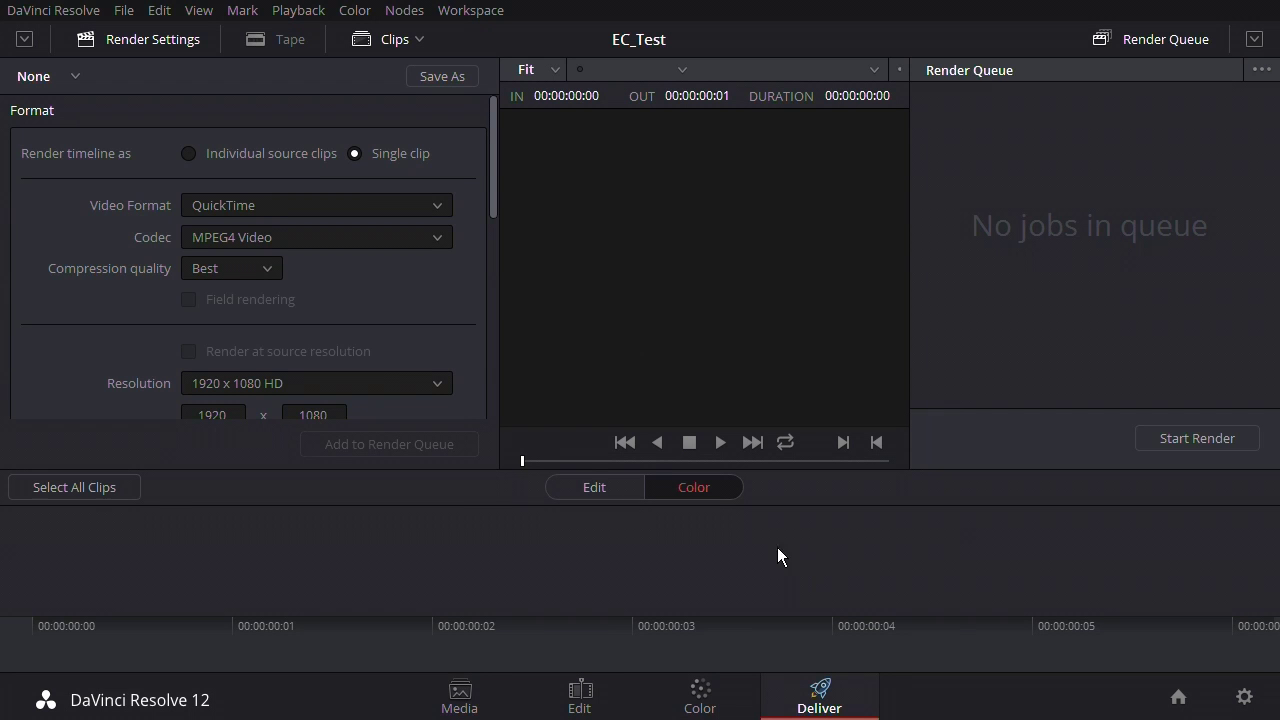
pyautogui.click(459, 695)
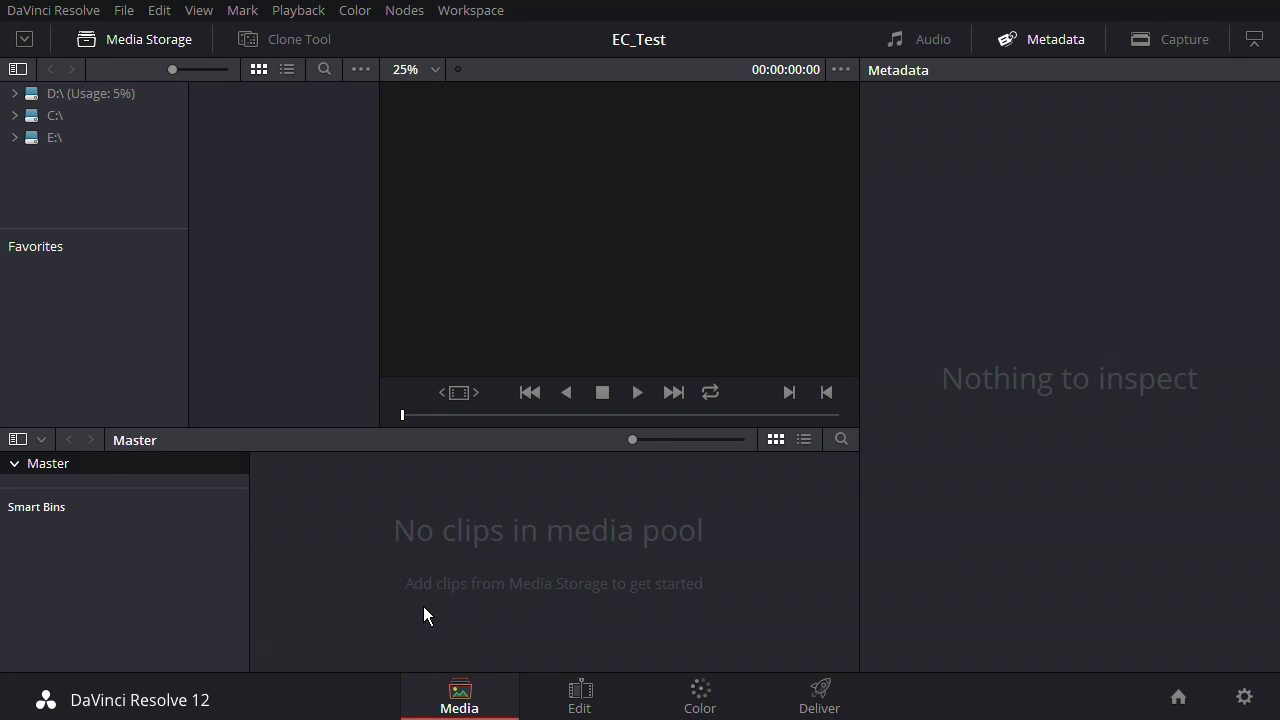
# - Import the four clips from D:\Stock_Video\Misc_CG into the media pool, changing the timeline frame rate and video format to match
pyautogui.click(15, 93)
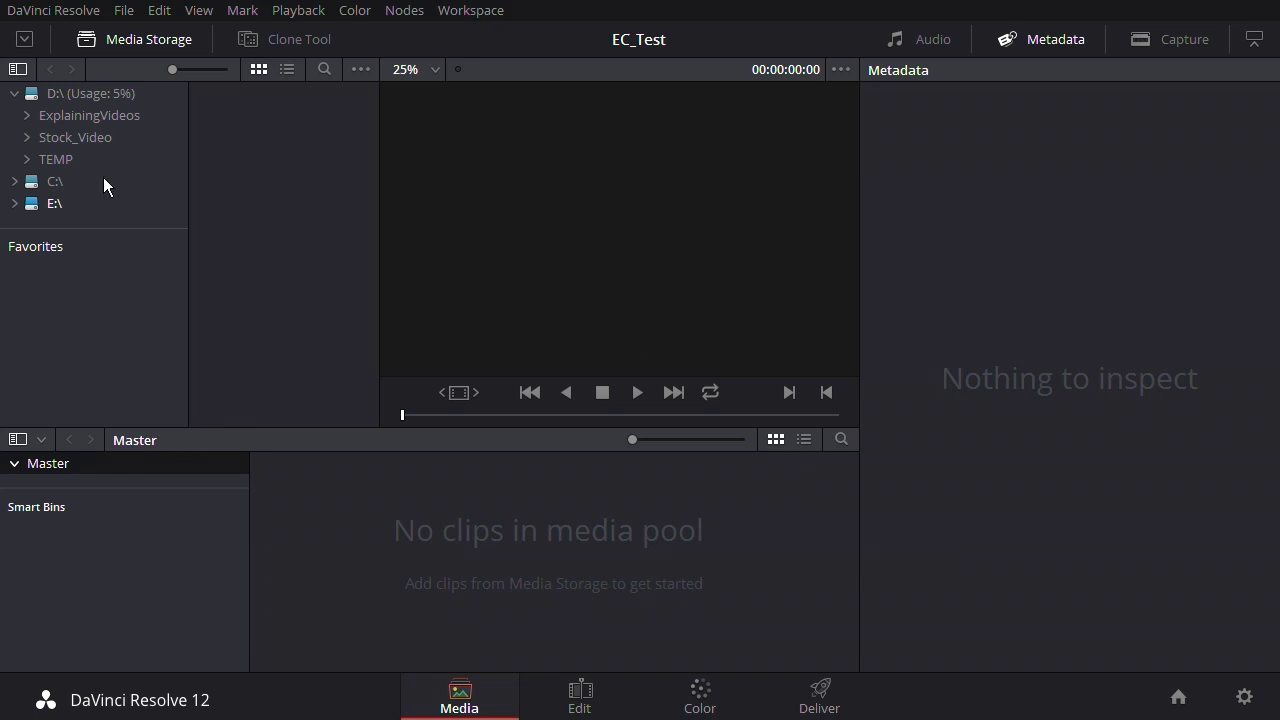
pyautogui.click(83, 142)
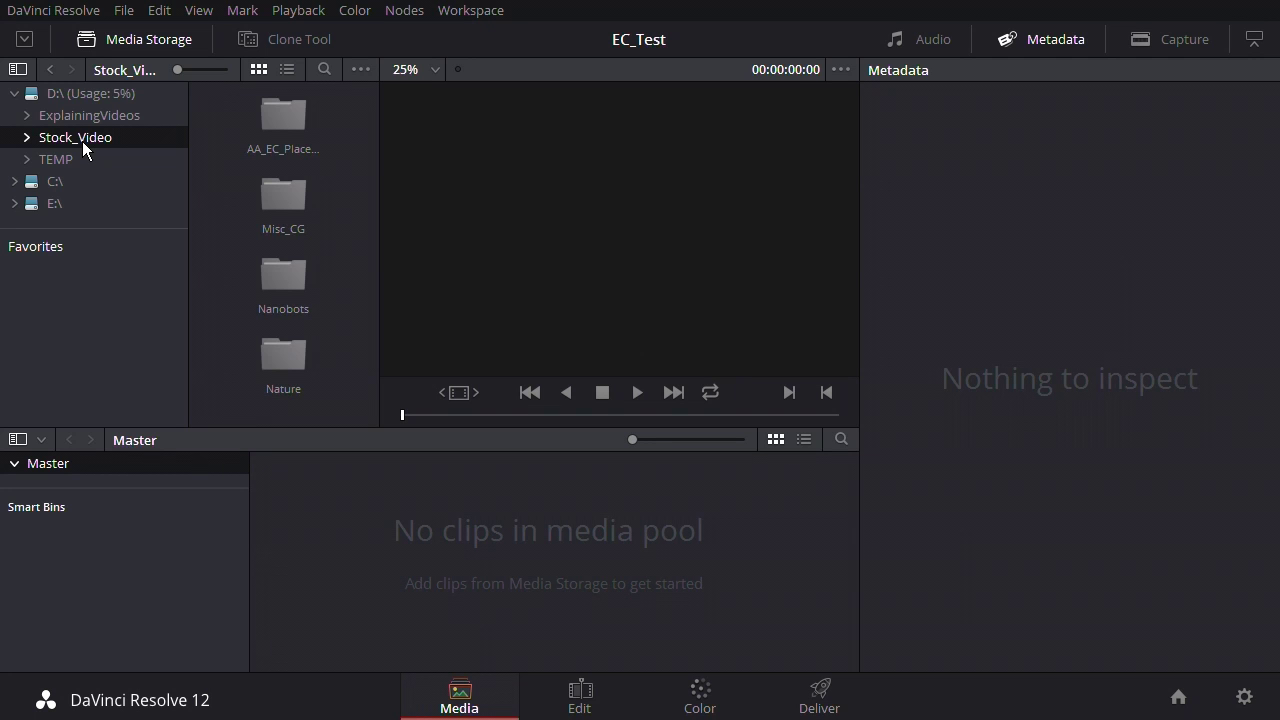
pyautogui.doubleClick(282, 194)
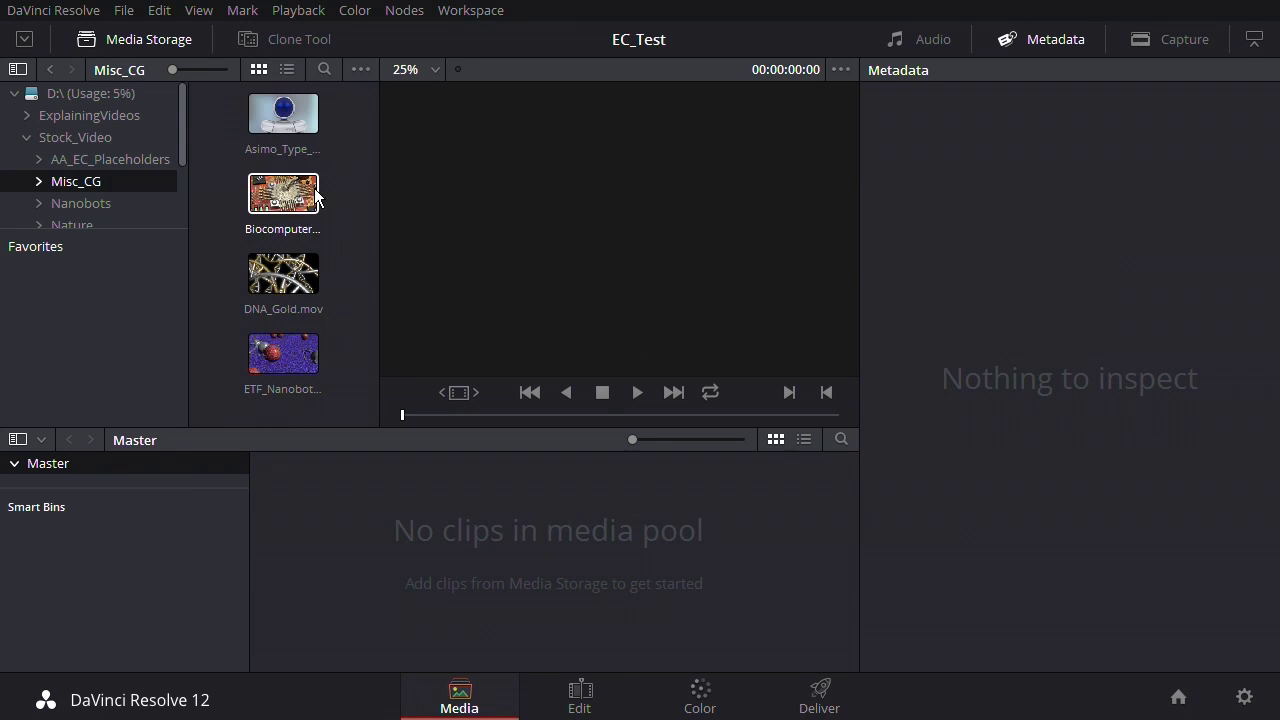
pyautogui.moveTo(341, 103); pyautogui.dragTo(271, 372)
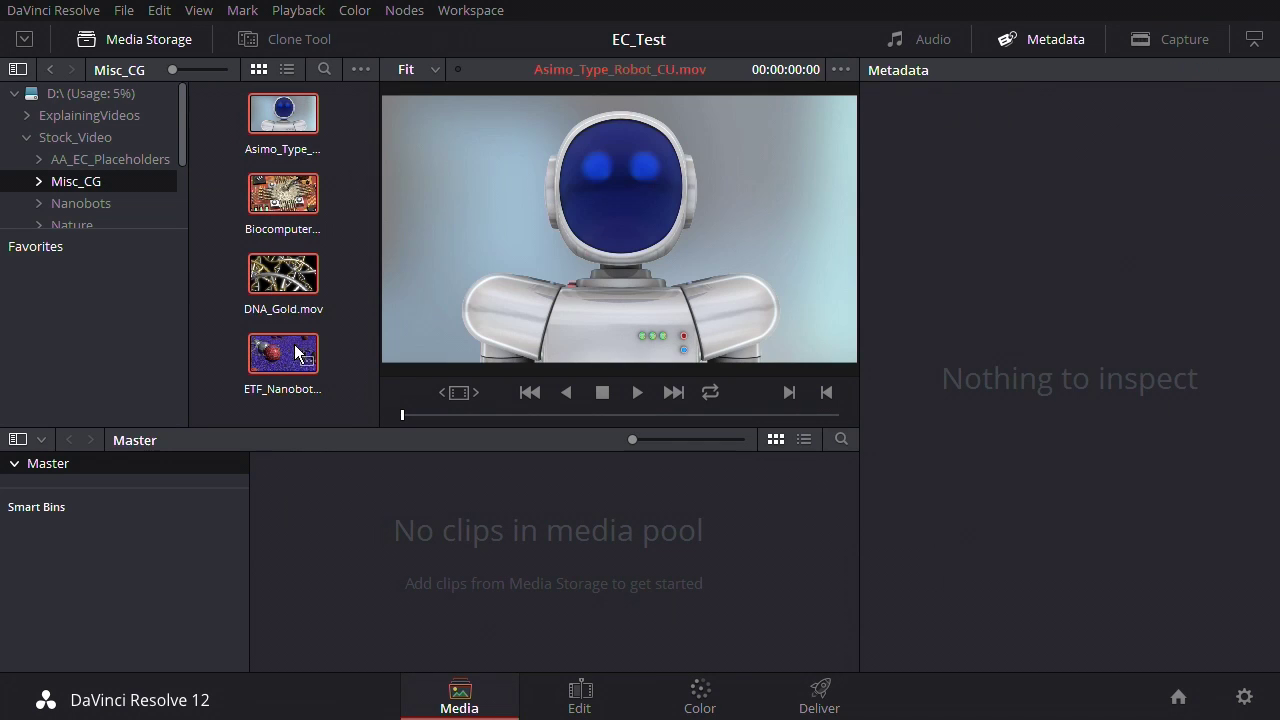
pyautogui.moveTo(312, 115); pyautogui.dragTo(456, 589)
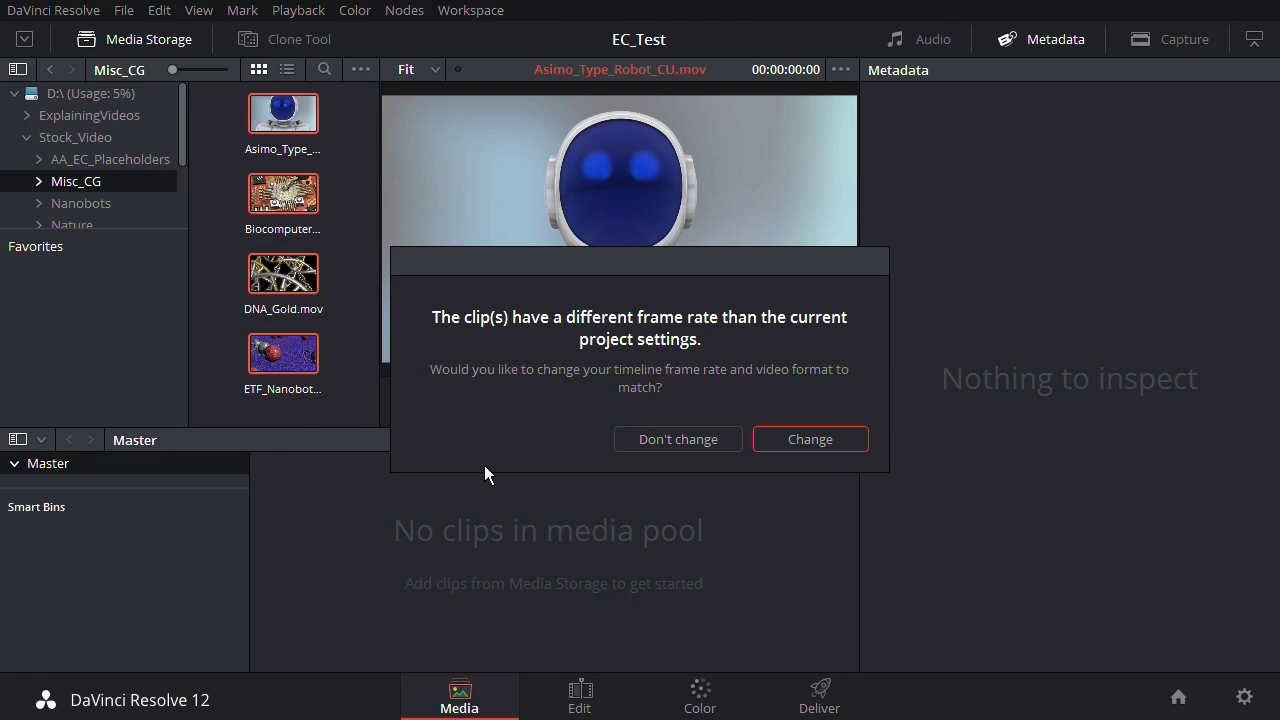
pyautogui.click(811, 445)
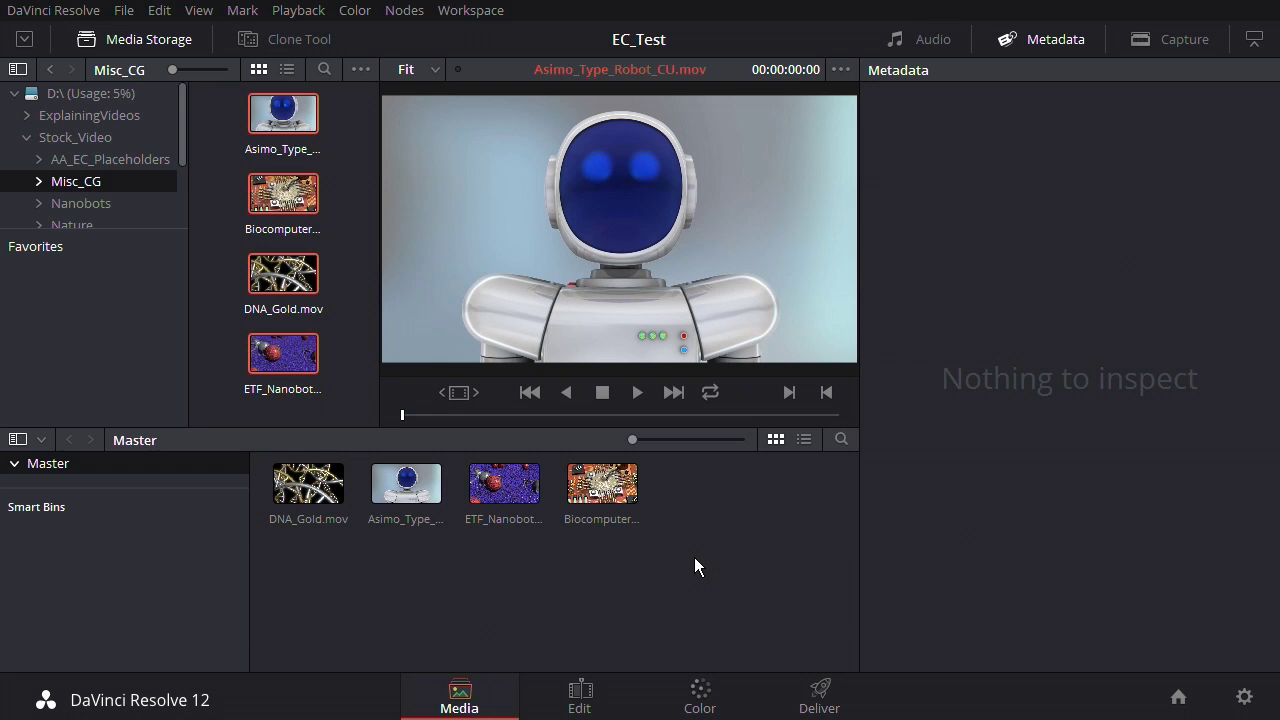
# - Inspect the metadata of the ETF_Nanobot_HD.mov and Biocomputer_CU.mov clips in the media pool
pyautogui.click(508, 486)
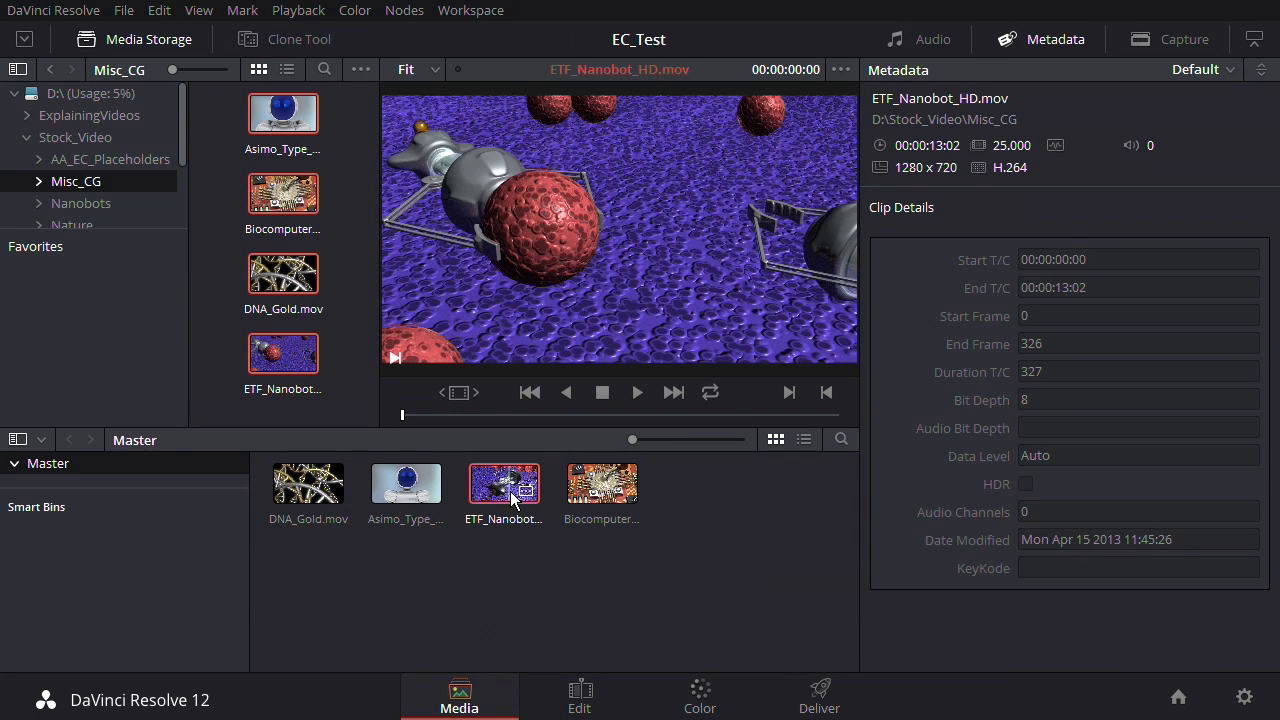
pyautogui.click(617, 495)
pyautogui.moveTo(429, 491)
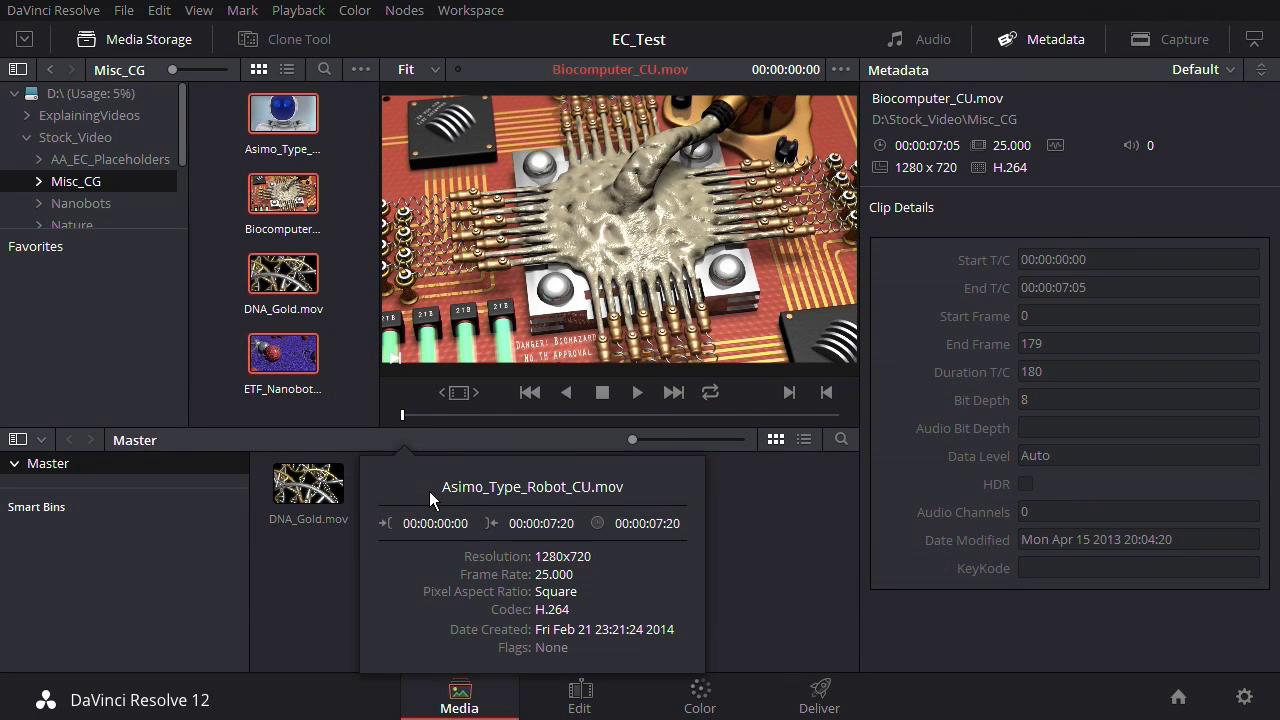
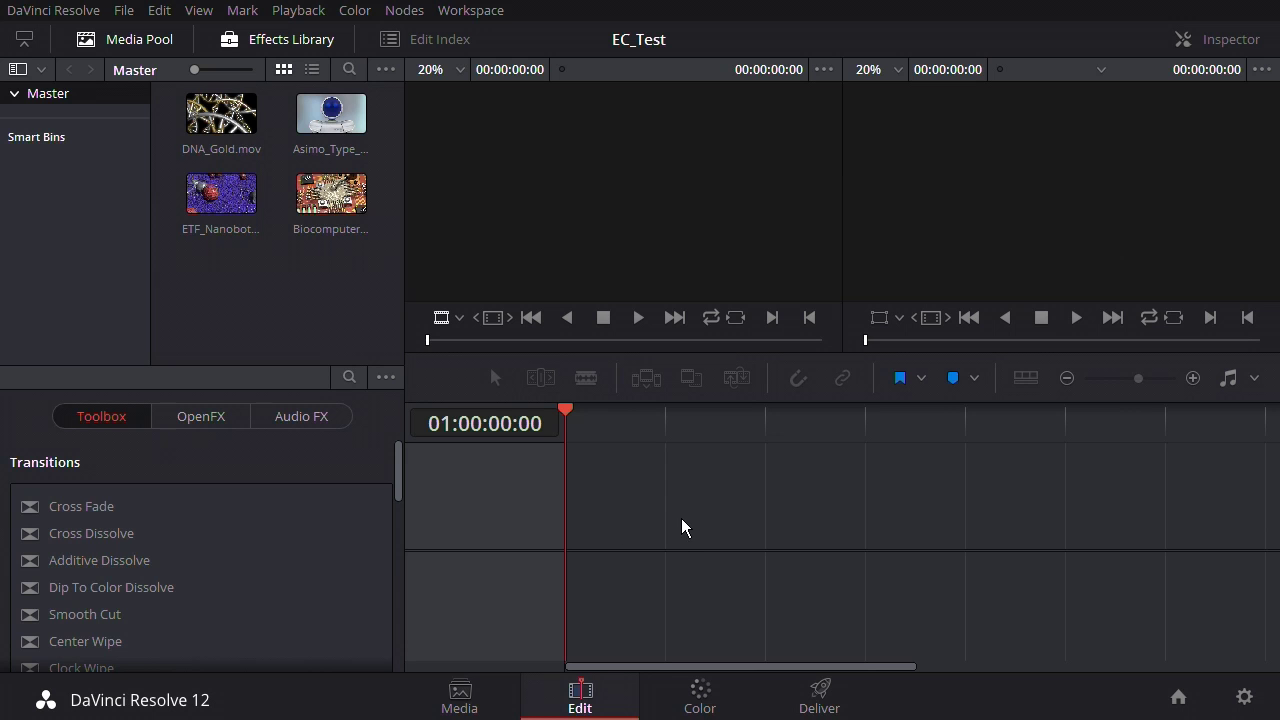
# - On the Edit page, extend the timeline to full width and show the Effects Library in place of the Media Pool
pyautogui.click(23, 44)
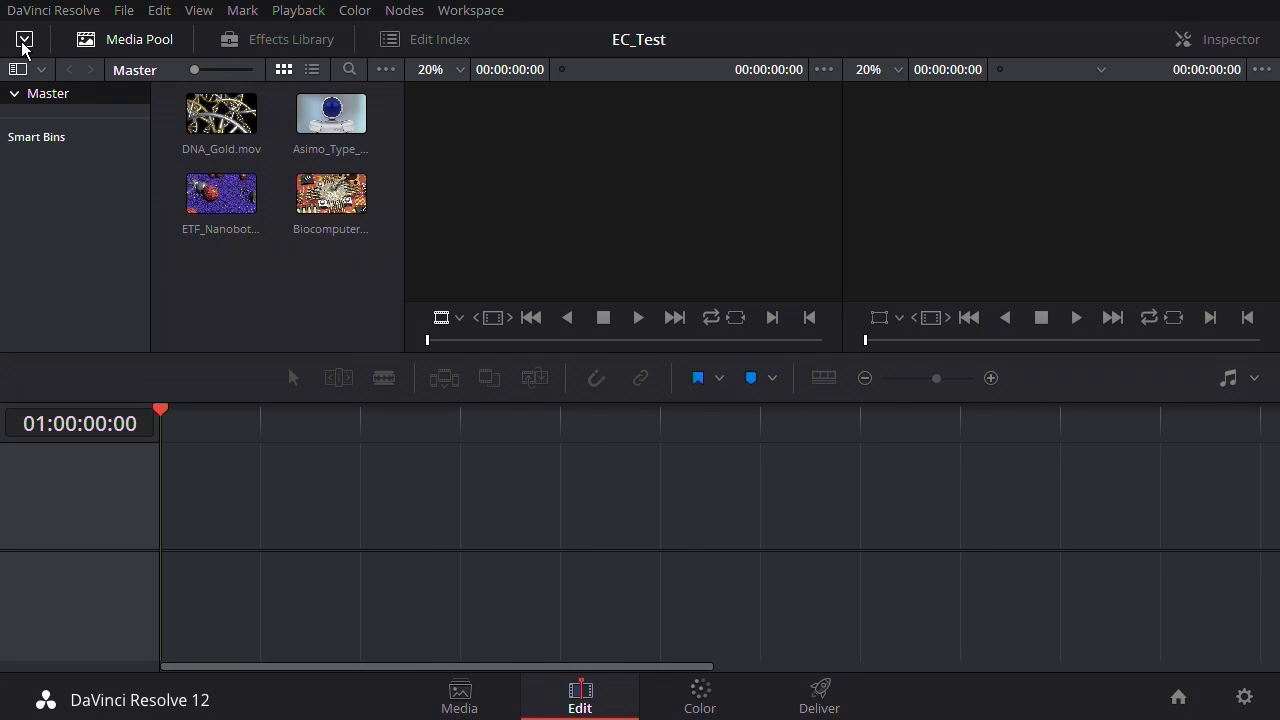
pyautogui.click(118, 40)
pyautogui.click(118, 40)
pyautogui.click(24, 42)
pyautogui.click(271, 40)
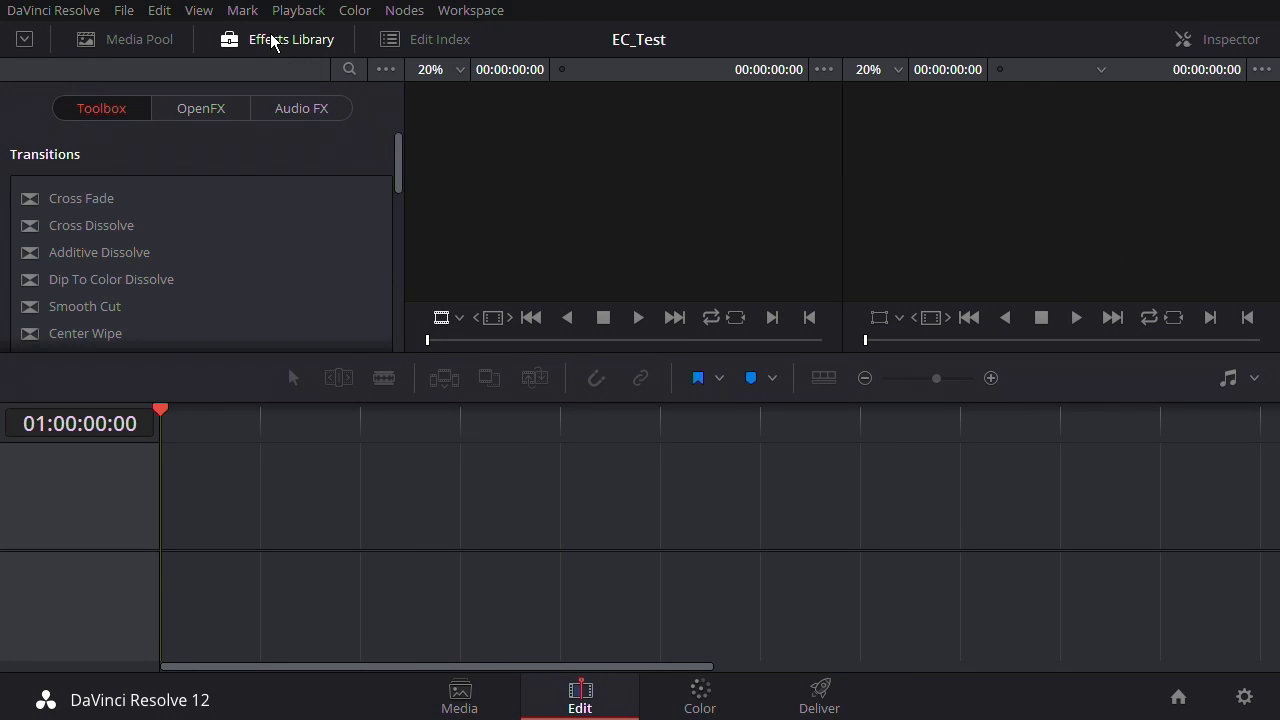
# - Look through the audio meter and mixer display options, briefly showing the Clip Mixer beside the timeline and hiding it again
pyautogui.click(1228, 378)
pyautogui.click(1255, 378)
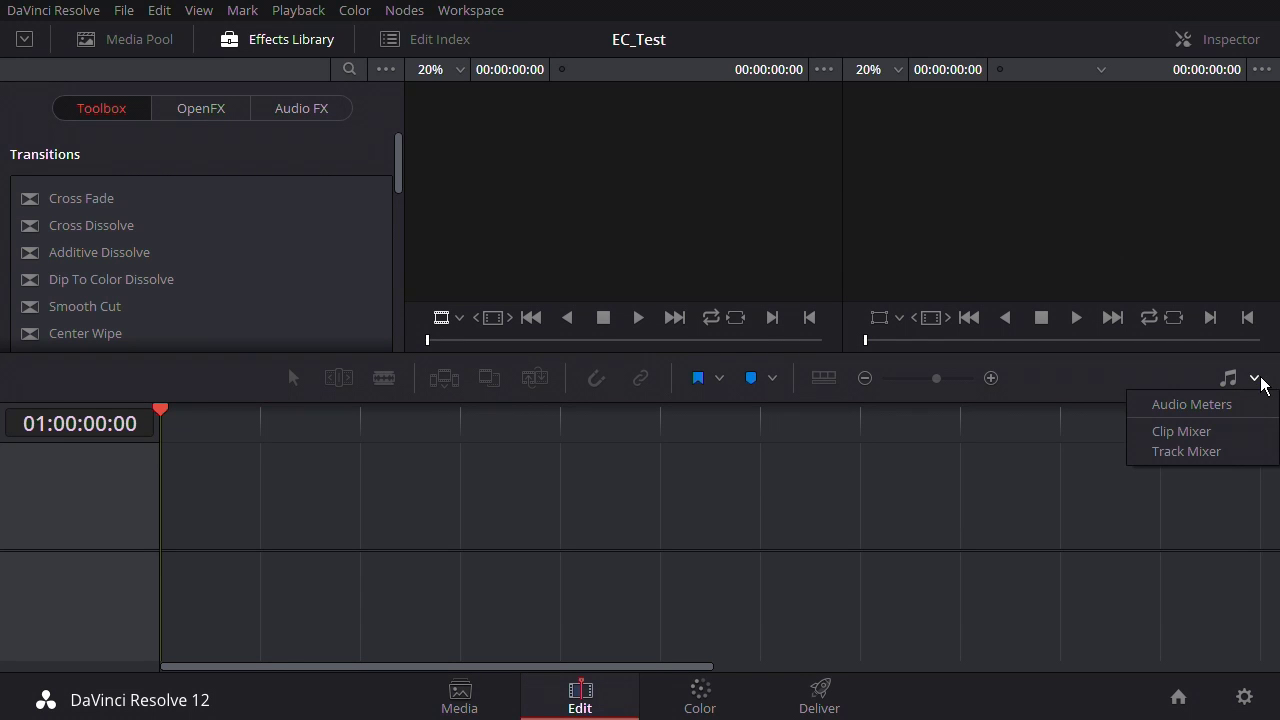
pyautogui.click(1246, 410)
pyautogui.click(1258, 386)
pyautogui.click(1242, 447)
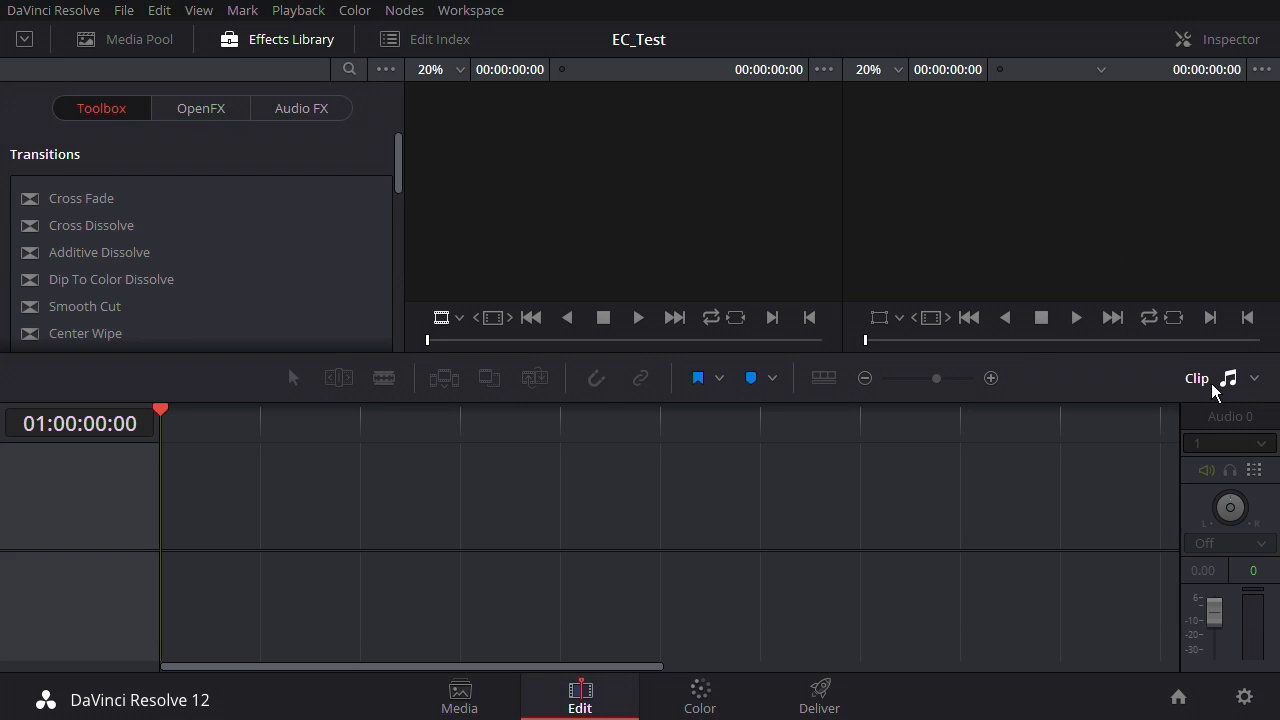
pyautogui.click(1254, 379)
pyautogui.click(1226, 435)
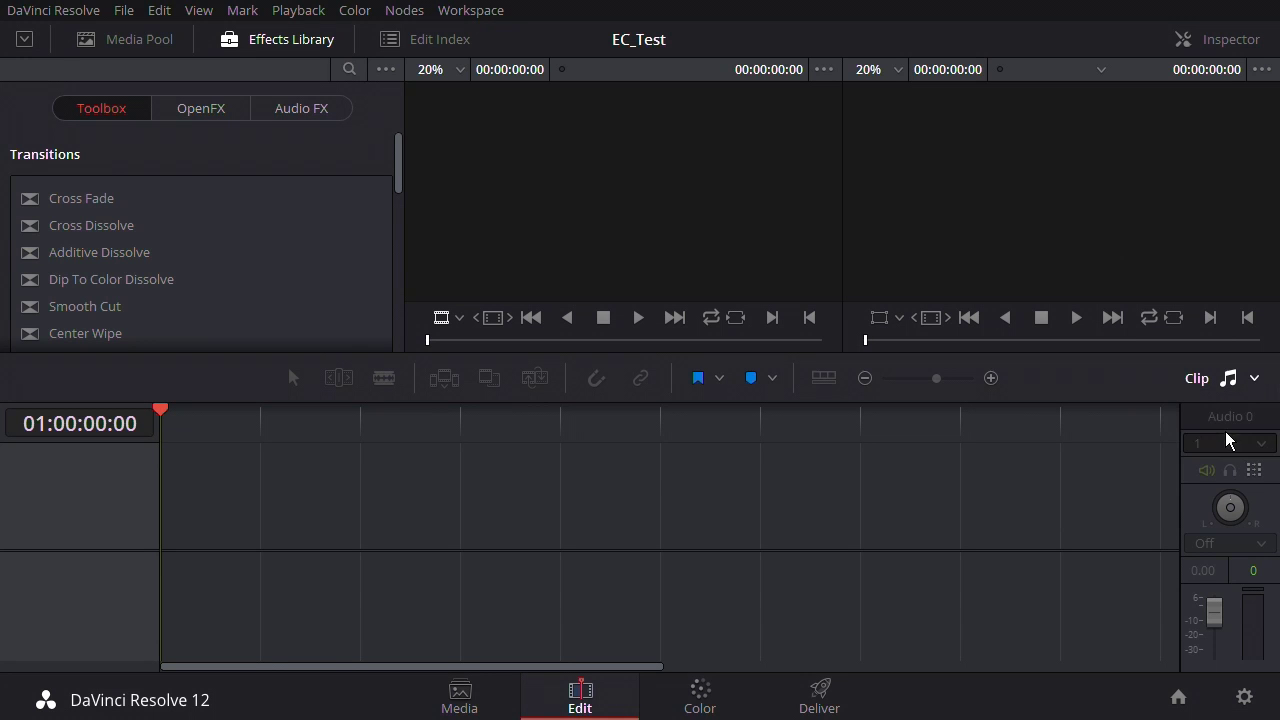
pyautogui.click(1228, 378)
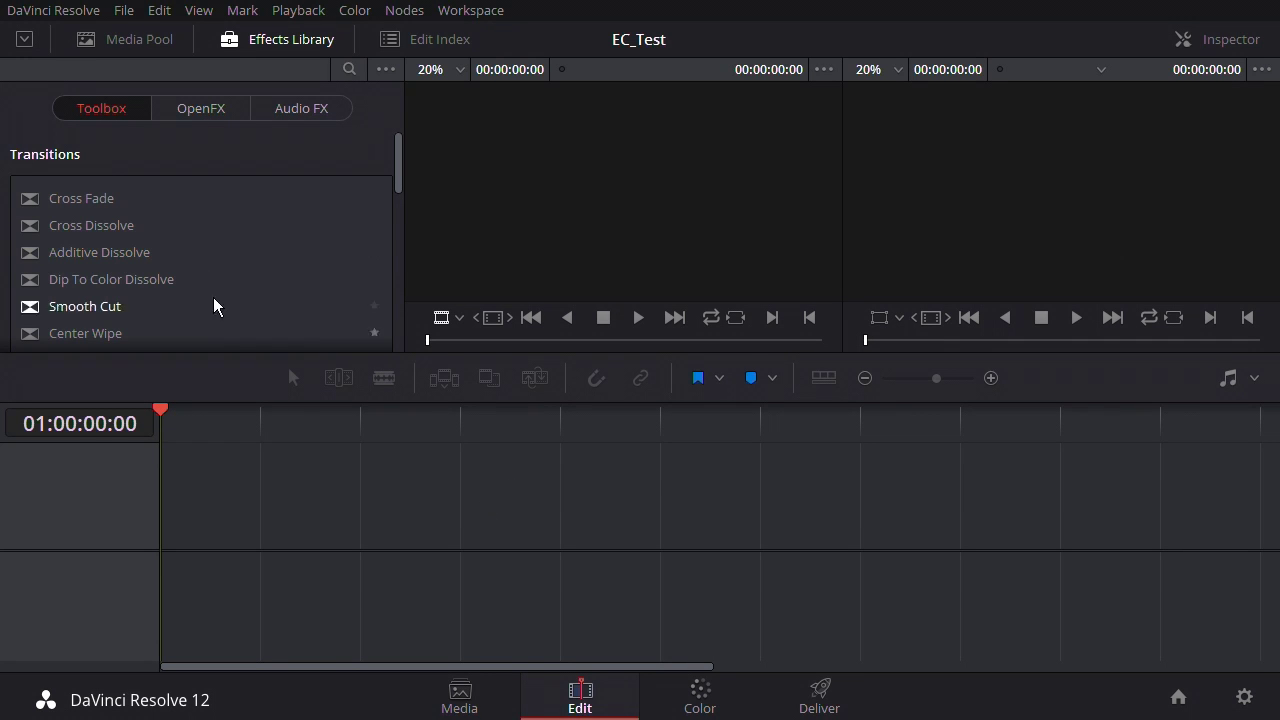
# - Extend the media panels to full height and show both the Media Pool and the Effects Library
pyautogui.click(22, 42)
pyautogui.click(18, 45)
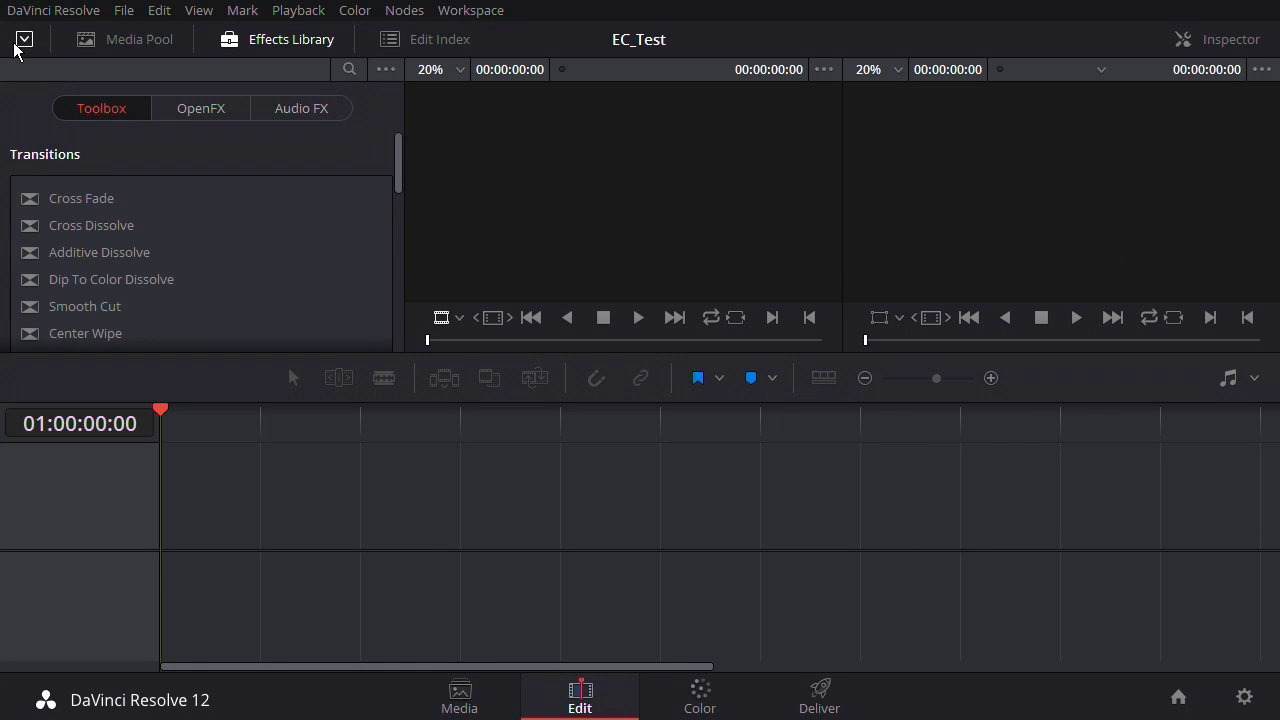
pyautogui.click(128, 40)
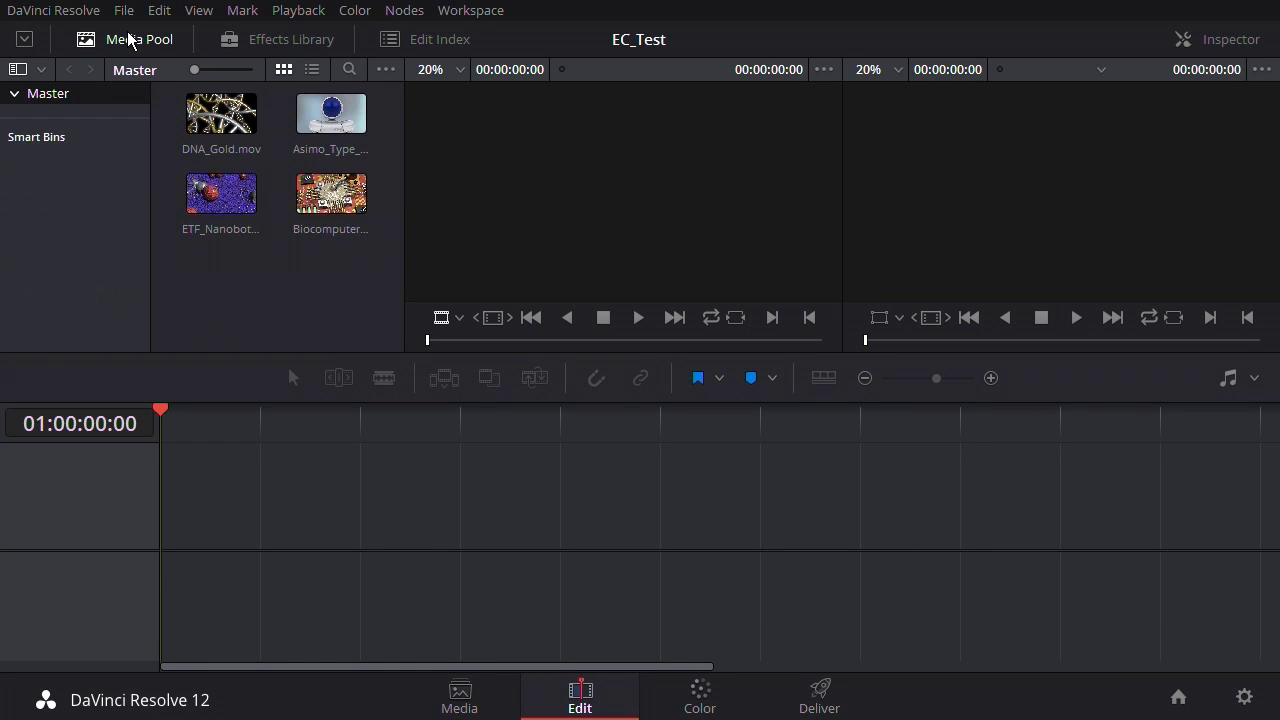
pyautogui.click(18, 42)
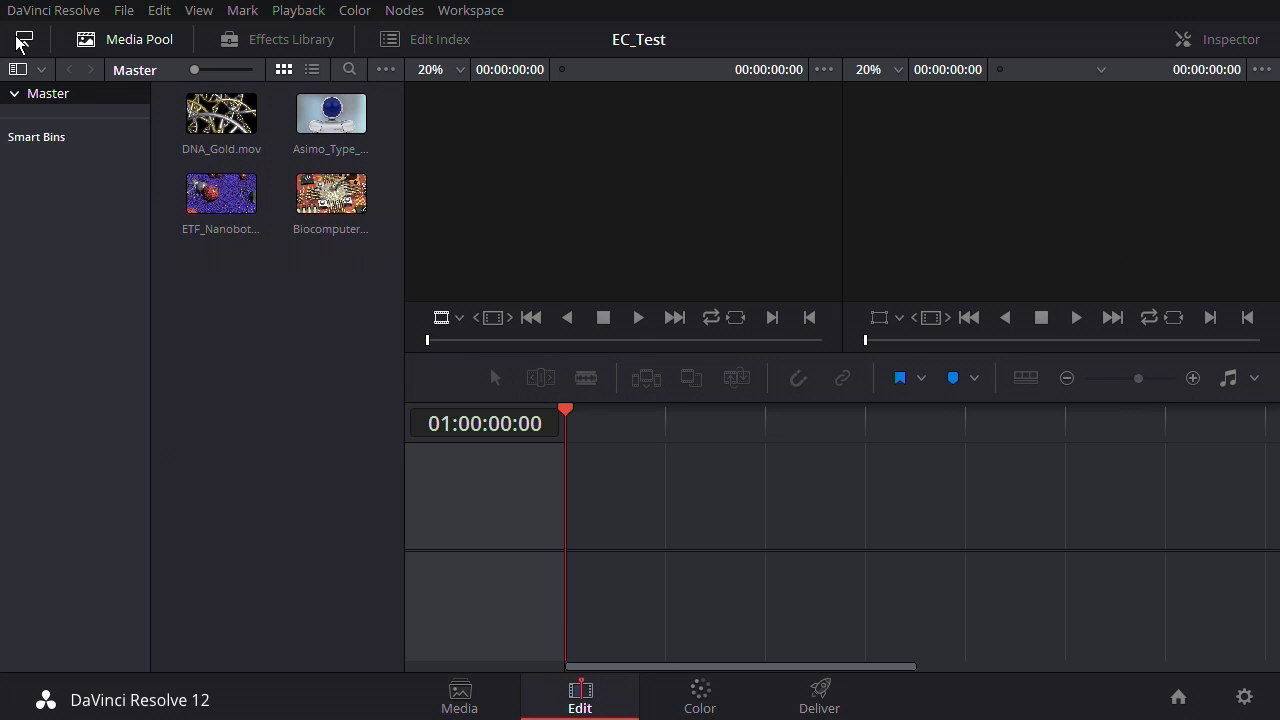
pyautogui.click(276, 42)
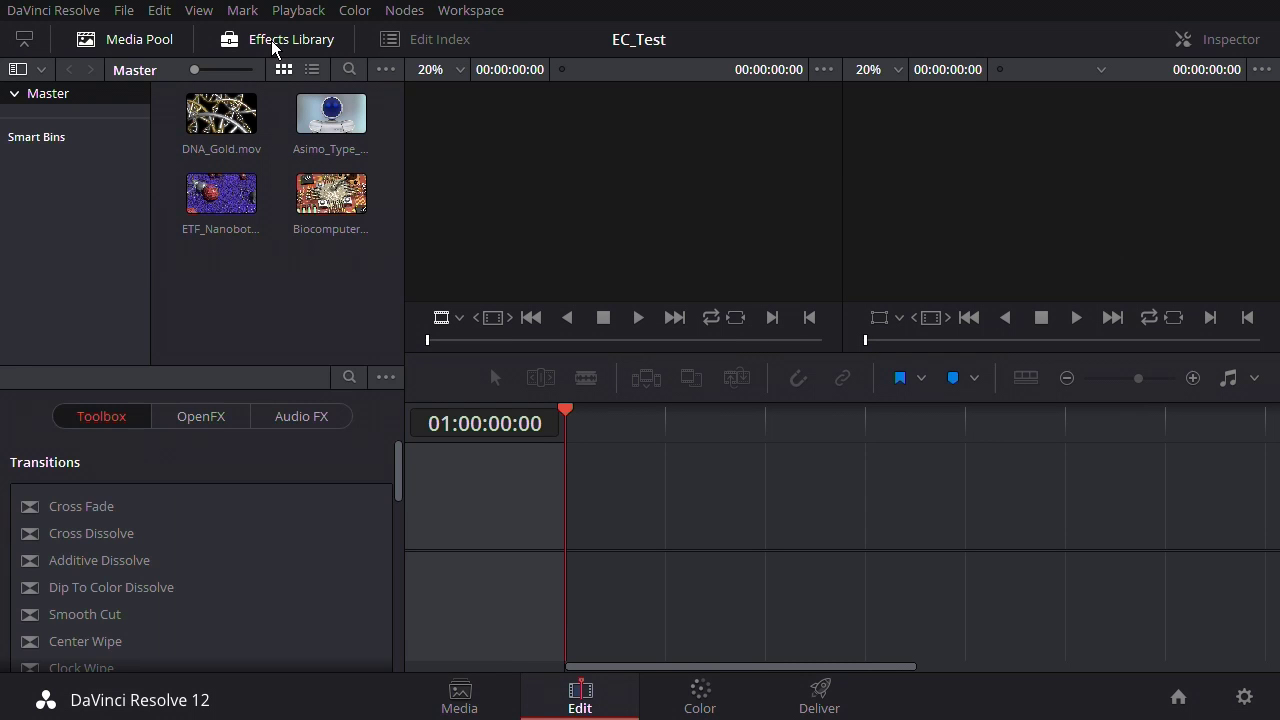
pyautogui.click(137, 40)
pyautogui.click(138, 42)
# - Load the Asimo_Type_Robot_CU clip in the source viewer and mark its in point at 00:00:01:12 and out point at 00:00:06:14
pyautogui.doubleClick(313, 121)
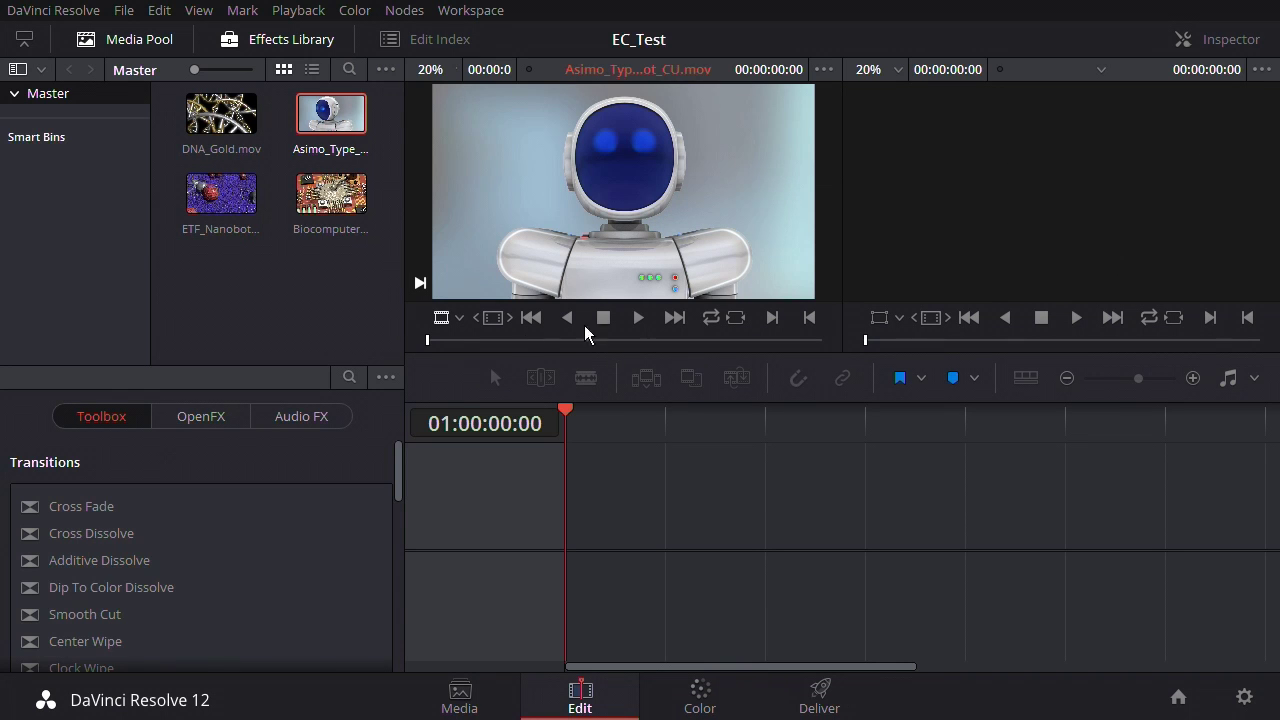
pyautogui.moveTo(427, 341); pyautogui.dragTo(501, 342)
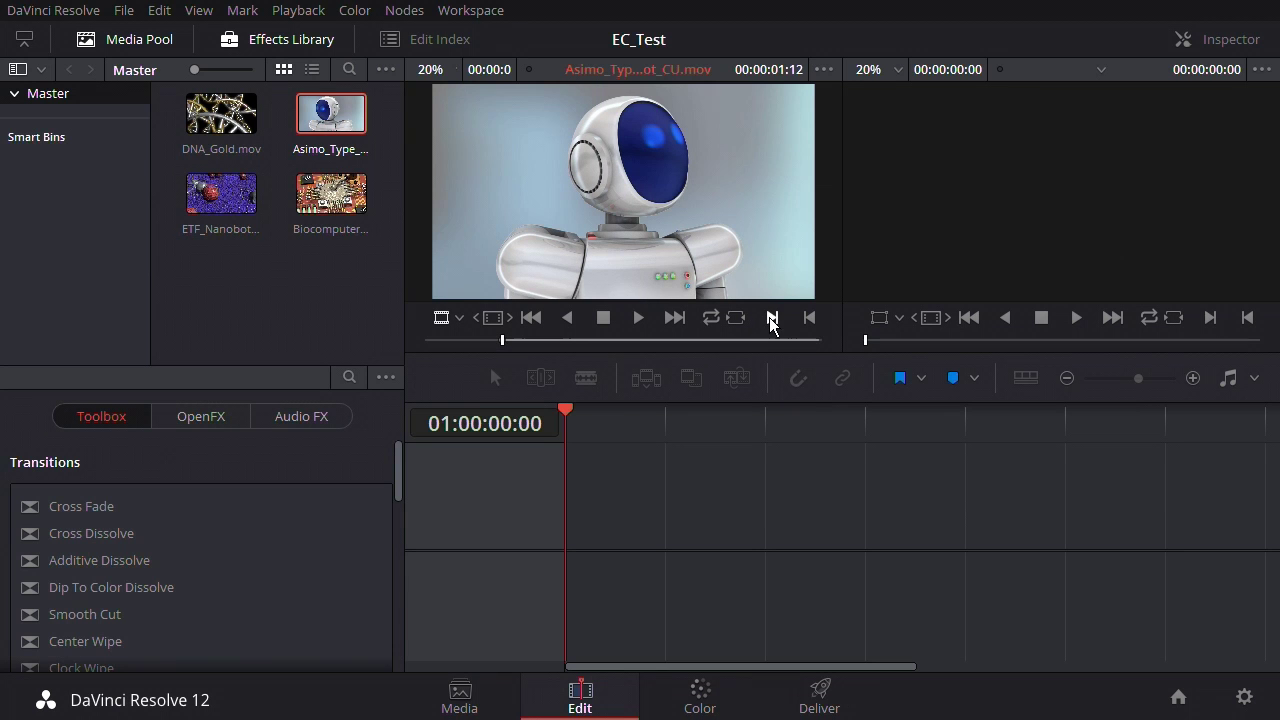
pyautogui.moveTo(503, 341); pyautogui.dragTo(757, 341)
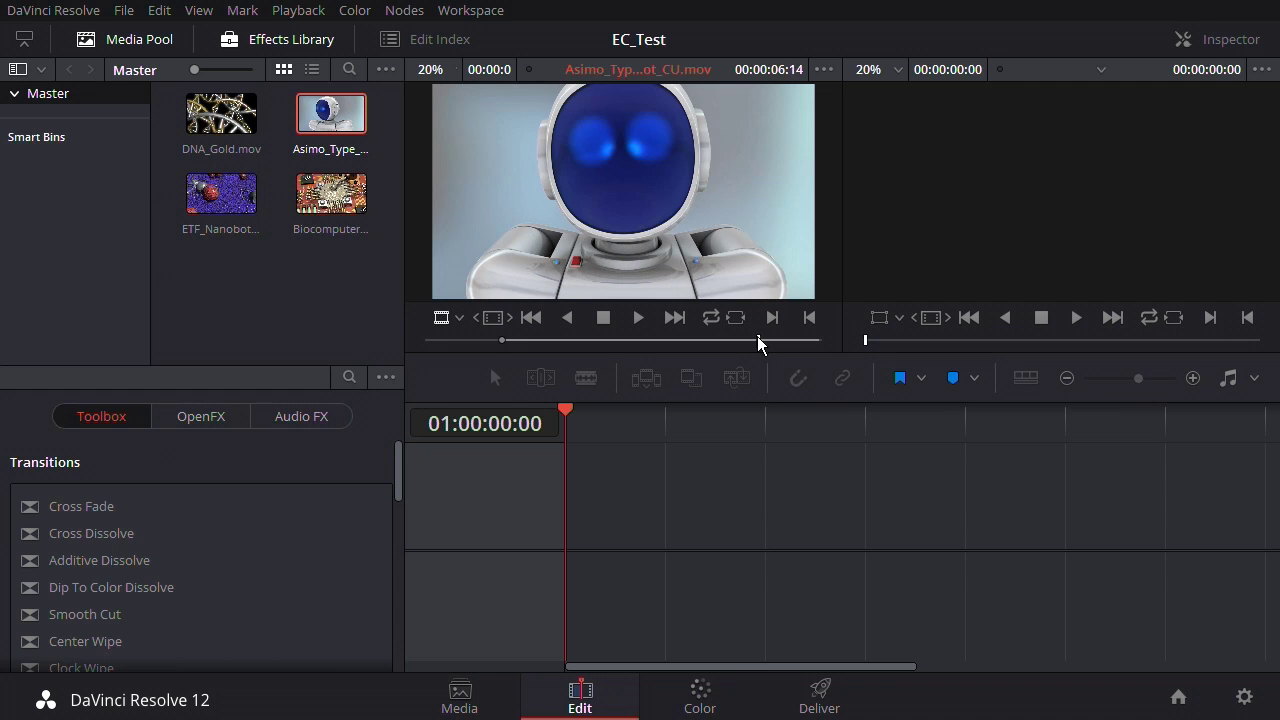
pyautogui.click(809, 318)
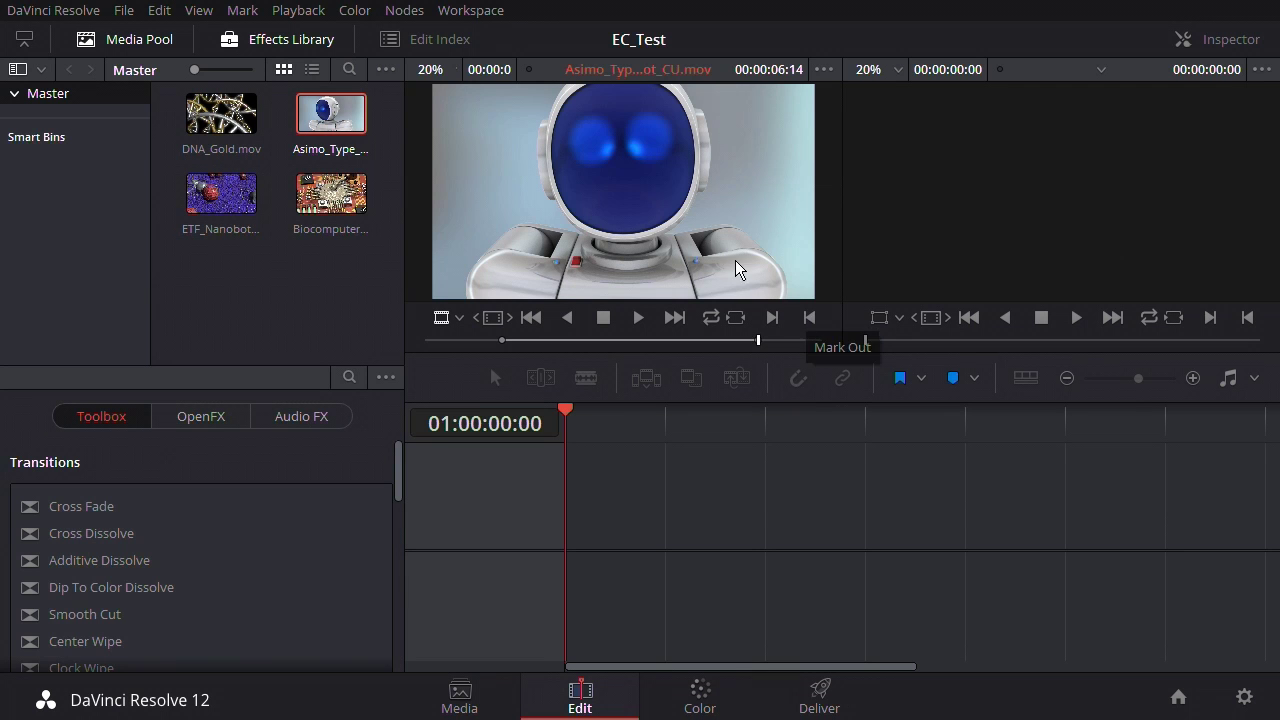
# - Place the marked robot clip at the start of track V1 in a new timeline and play it back
pyautogui.moveTo(735, 260); pyautogui.dragTo(639, 559)
pyautogui.moveTo(809, 529); pyautogui.dragTo(685, 545)
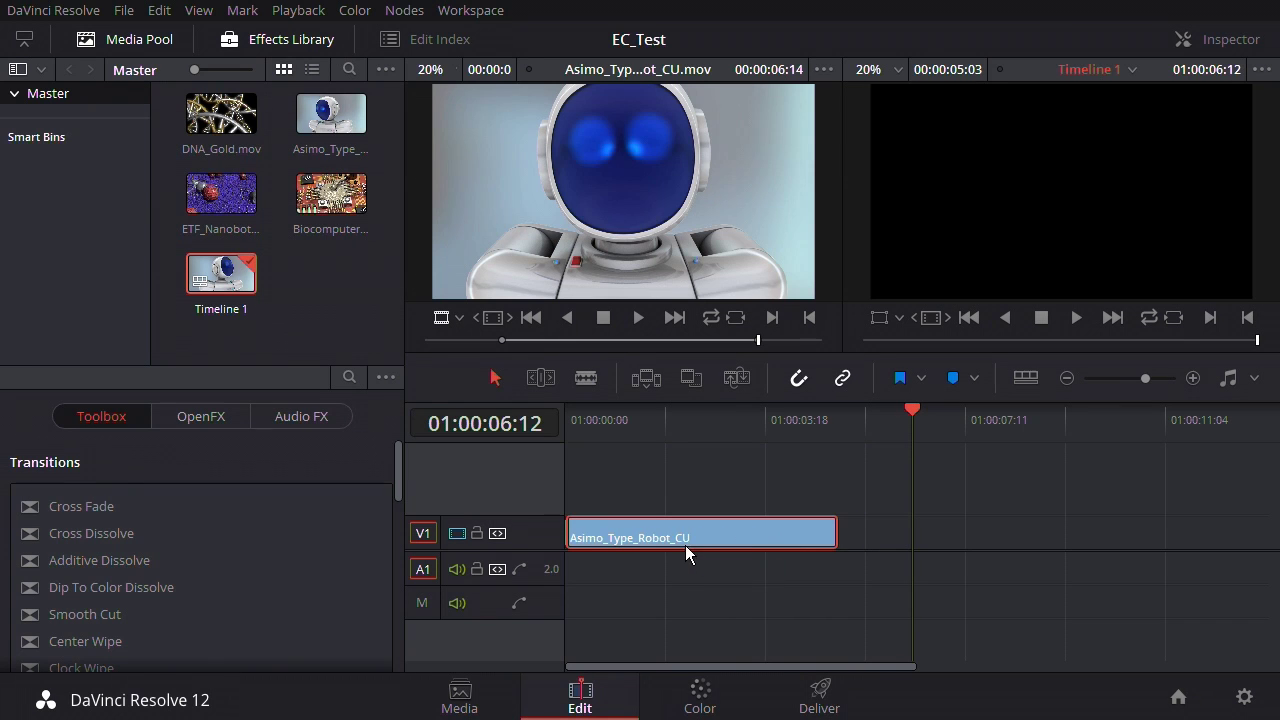
pyautogui.moveTo(910, 410); pyautogui.dragTo(654, 453)
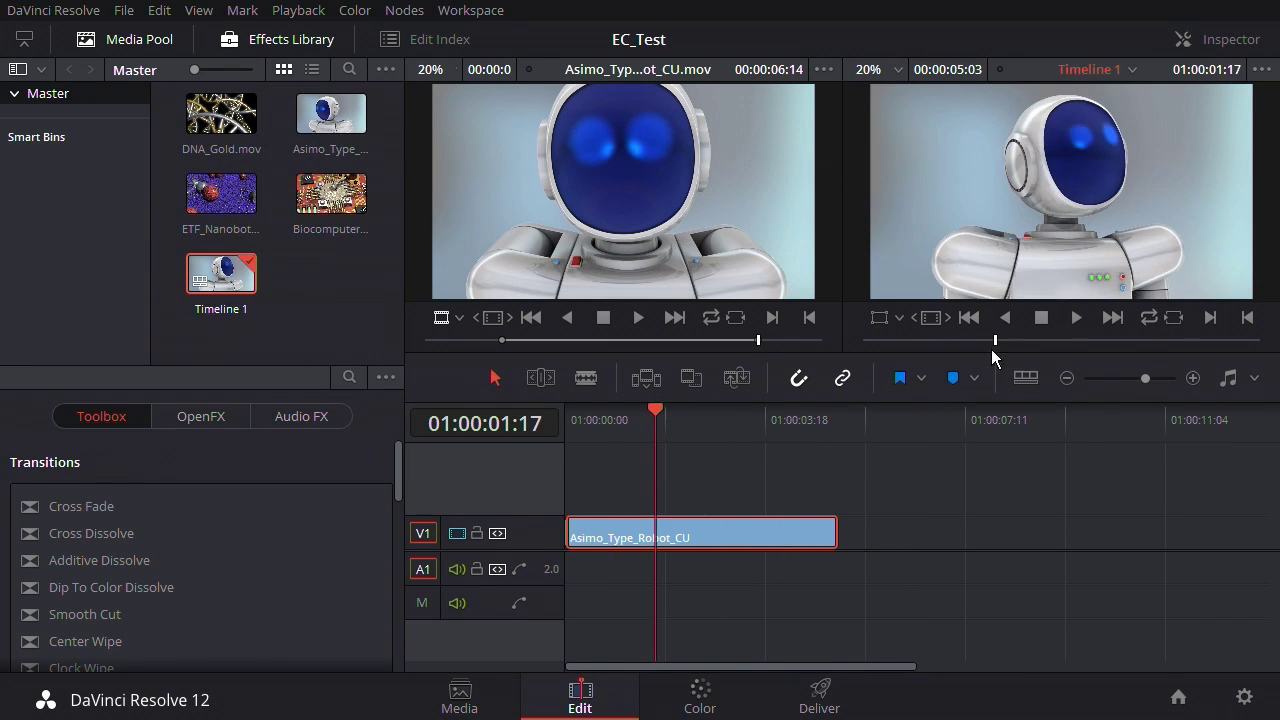
pyautogui.click(1079, 316)
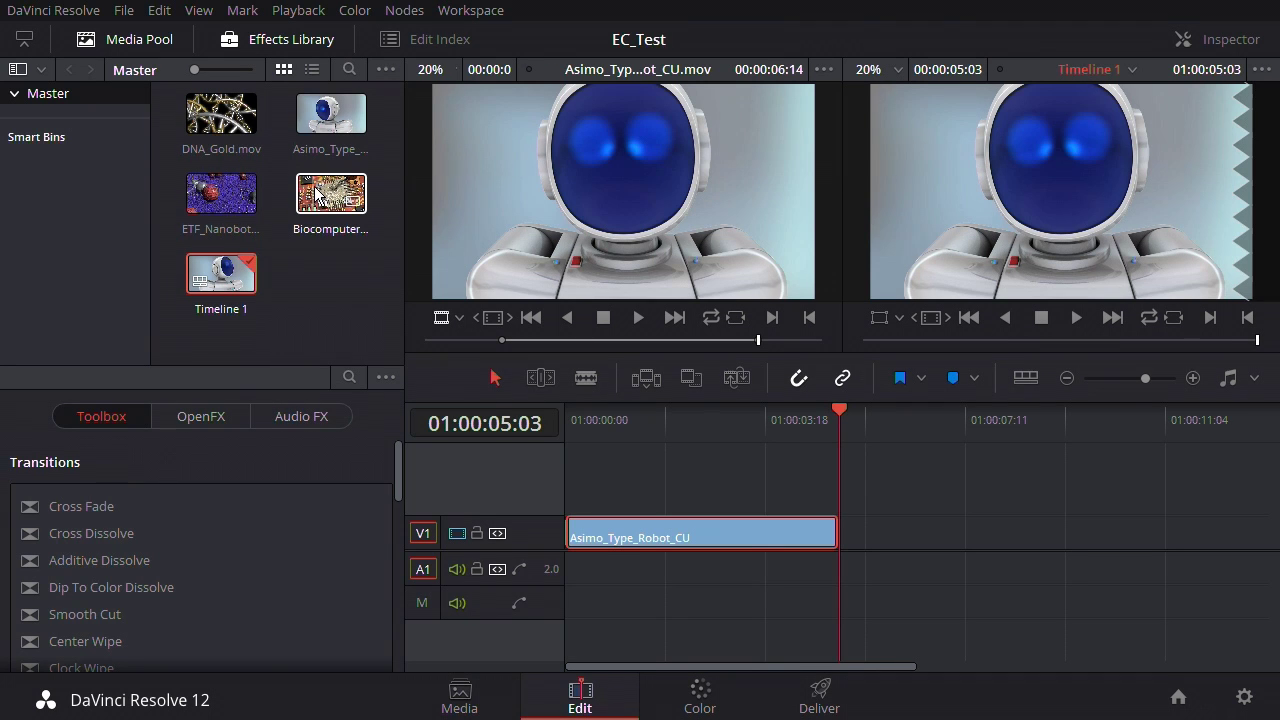
# - Add the Biocomputer_CU clip to V1, shortened at its end to about 4 seconds and butted against the robot clip
pyautogui.moveTo(317, 193); pyautogui.dragTo(967, 550)
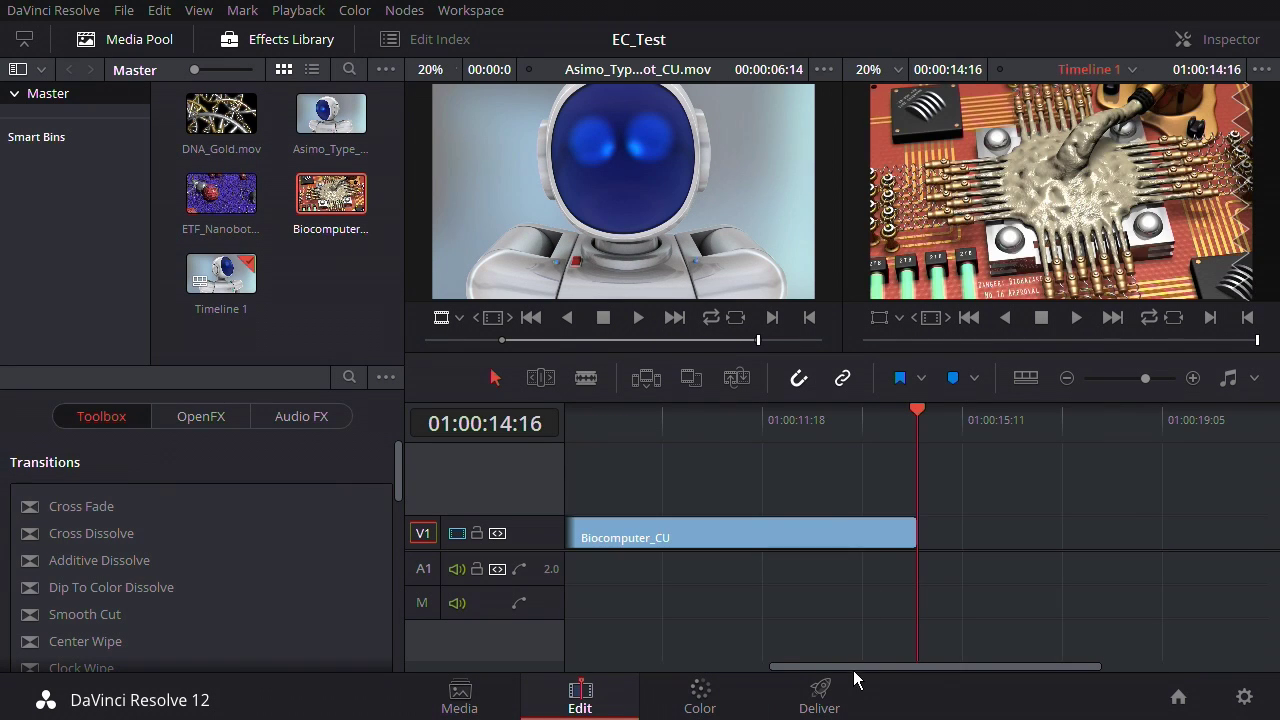
pyautogui.moveTo(847, 666); pyautogui.dragTo(666, 666)
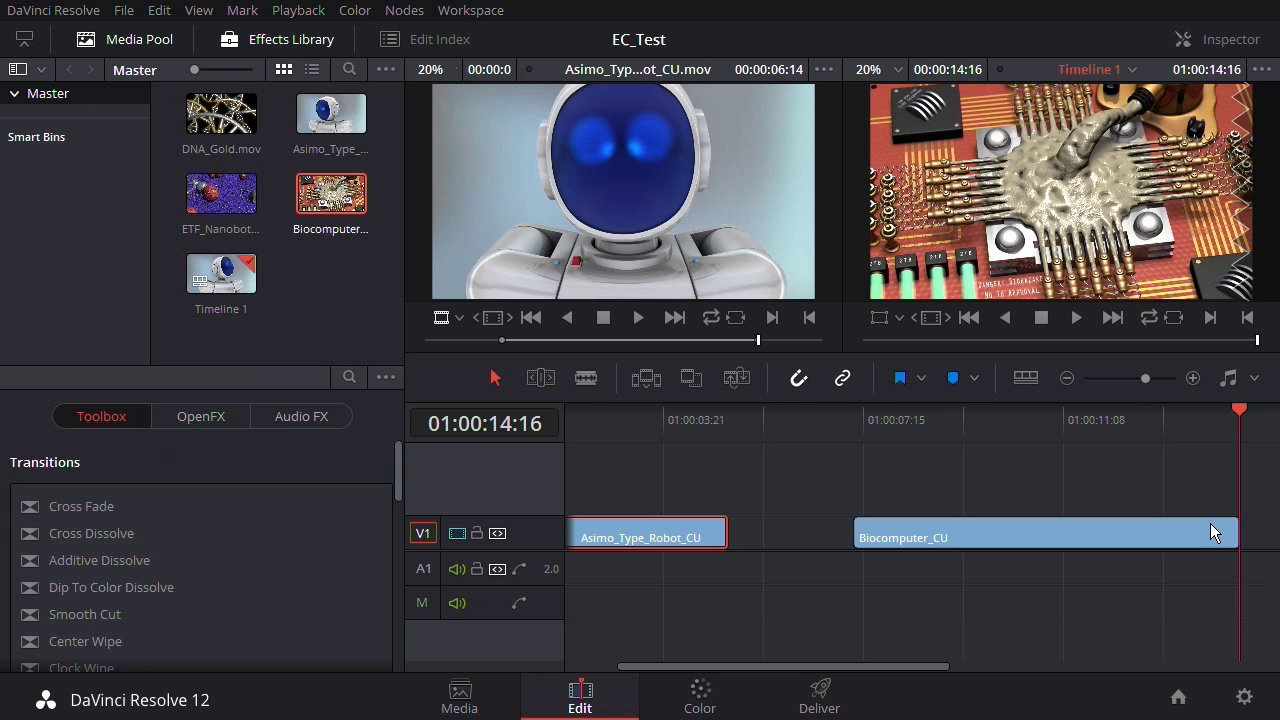
pyautogui.moveTo(1237, 528); pyautogui.dragTo(906, 530)
pyautogui.moveTo(896, 663); pyautogui.dragTo(746, 663)
# - Play the timeline from 01:00:03:16 across the cut between the robot and Biocomputer clips
pyautogui.moveTo(860, 437); pyautogui.dragTo(757, 460)
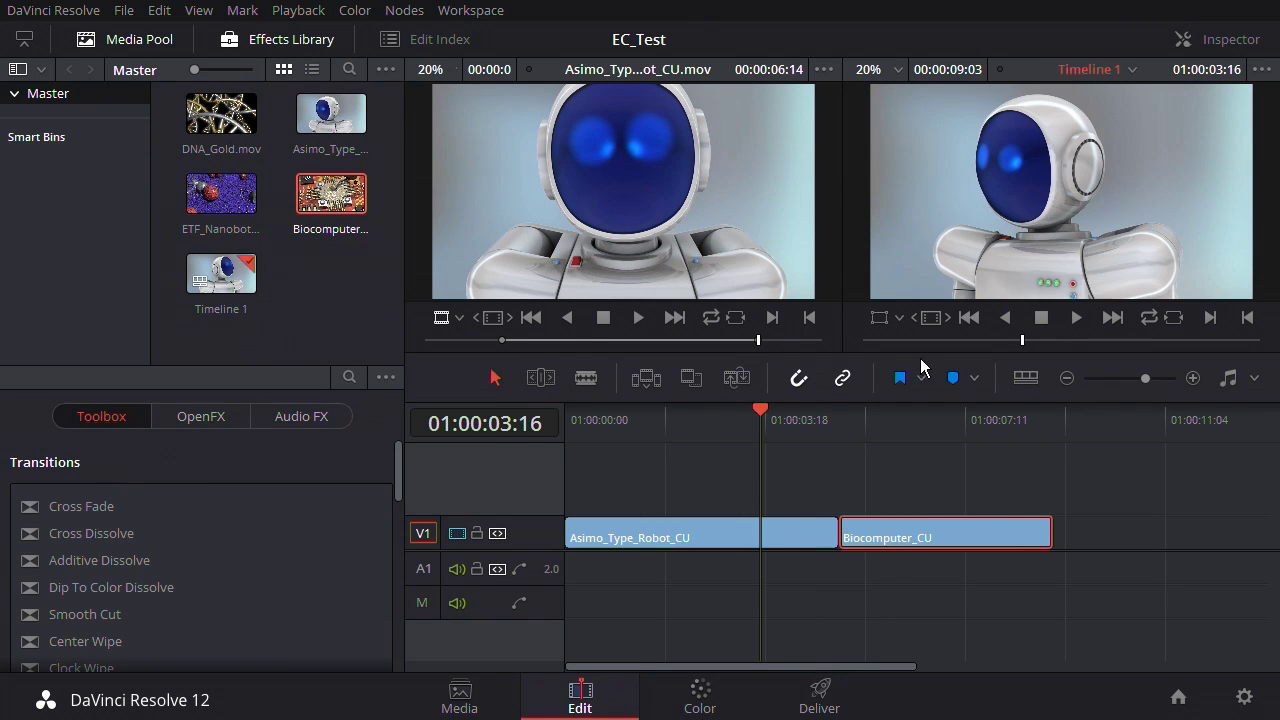
pyautogui.click(1075, 318)
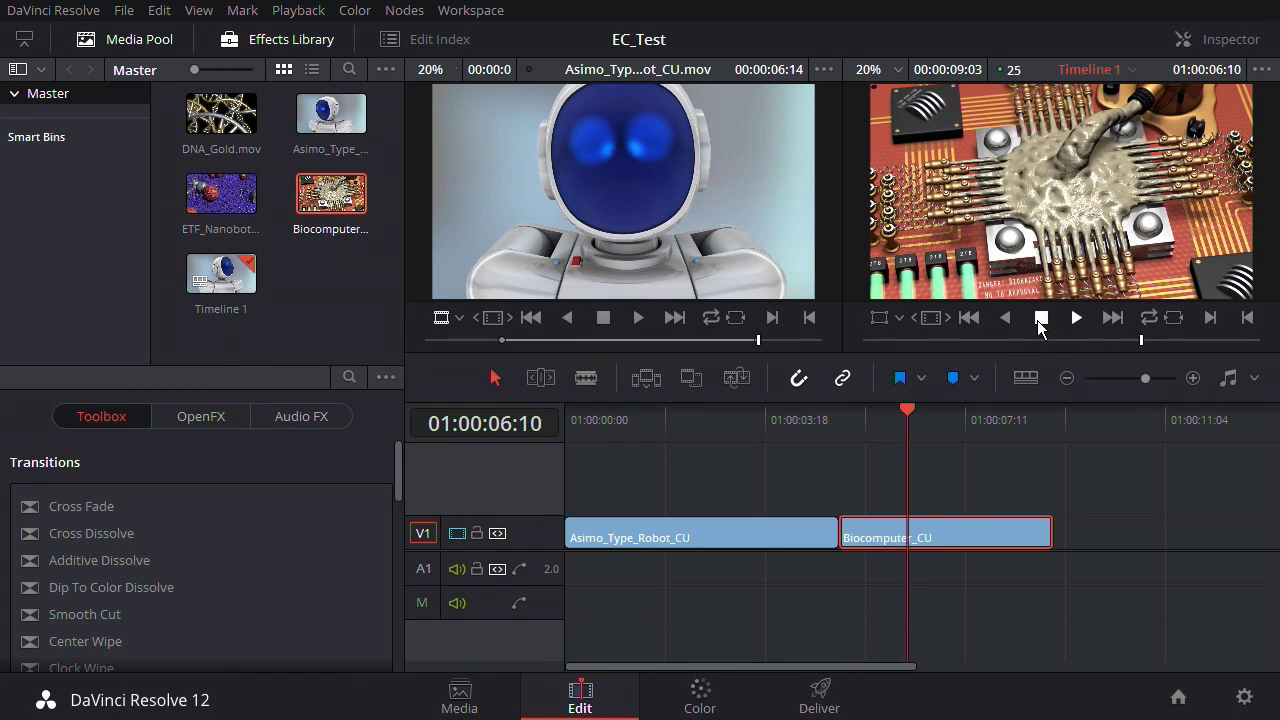
pyautogui.click(1040, 319)
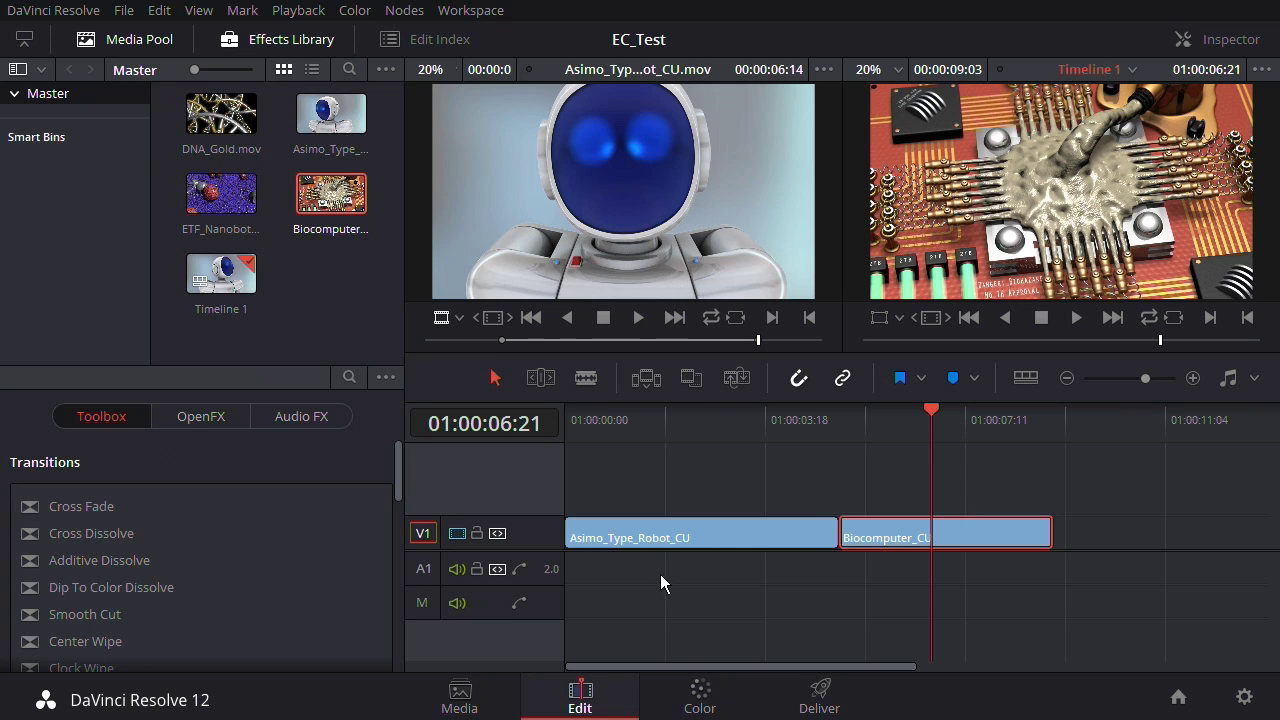
# - Move the Biocomputer clip to V2 overlapping the robot clip's end, and add a Cross Dissolve at its start spanning the overlap
pyautogui.moveTo(888, 533); pyautogui.dragTo(804, 511)
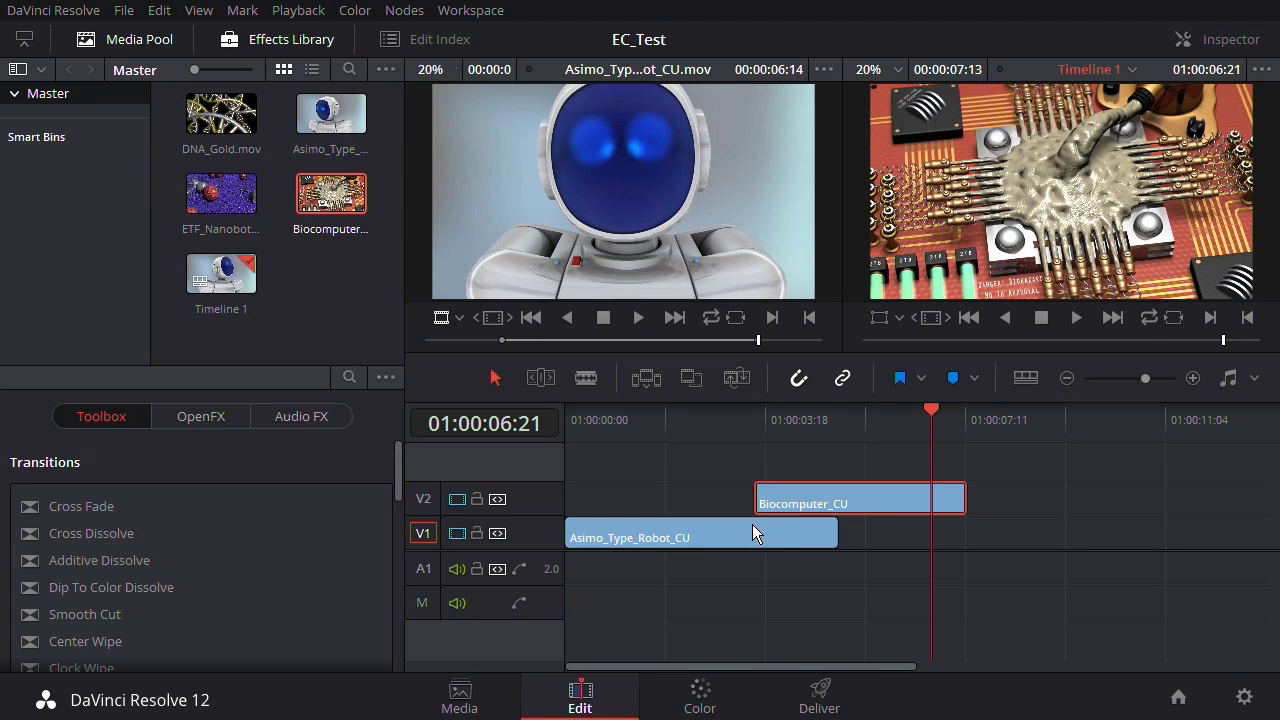
pyautogui.click(79, 534)
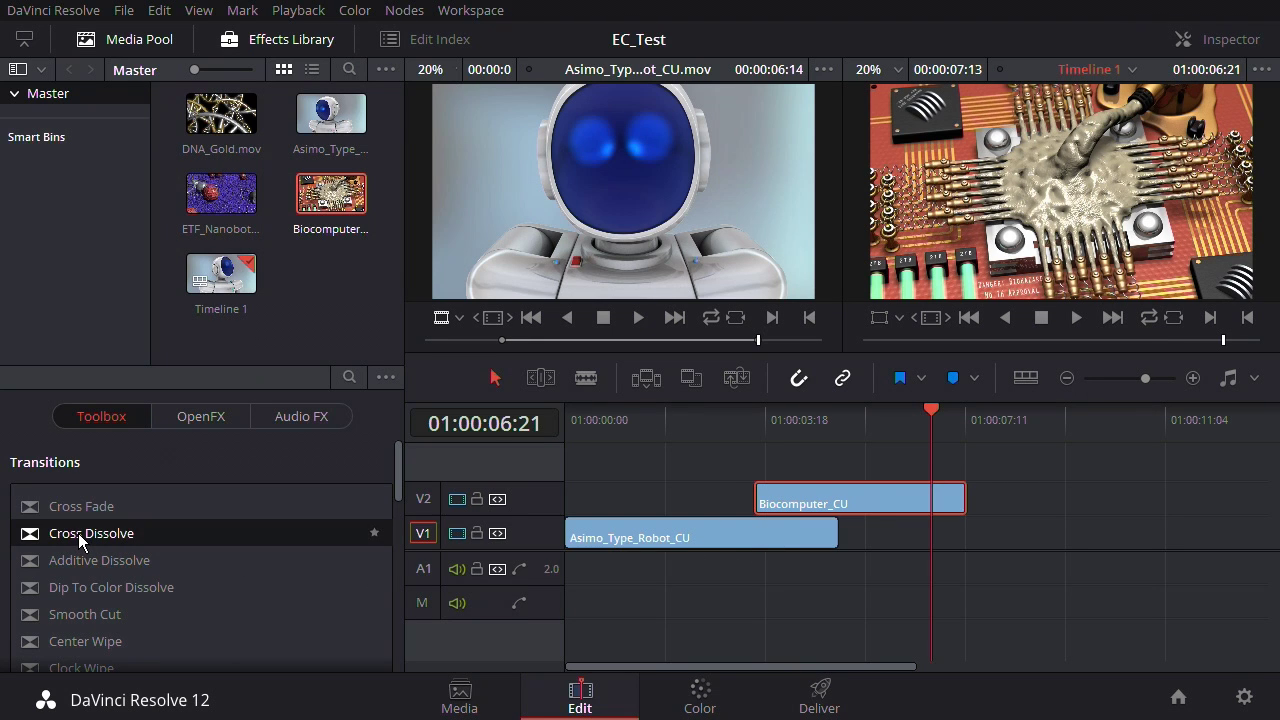
pyautogui.moveTo(78, 533); pyautogui.dragTo(836, 490)
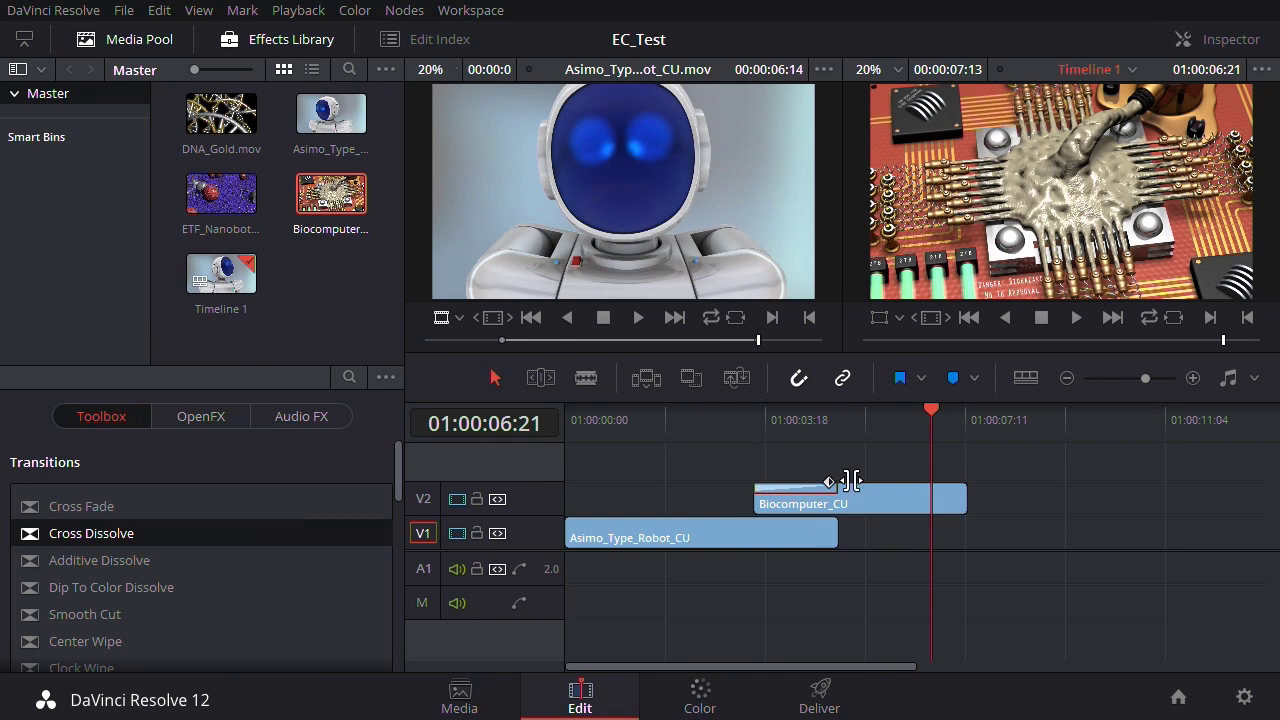
# - Play the timeline from 01:00:02:05 through the Cross Dissolve to preview the transition
pyautogui.moveTo(933, 410); pyautogui.dragTo(682, 472)
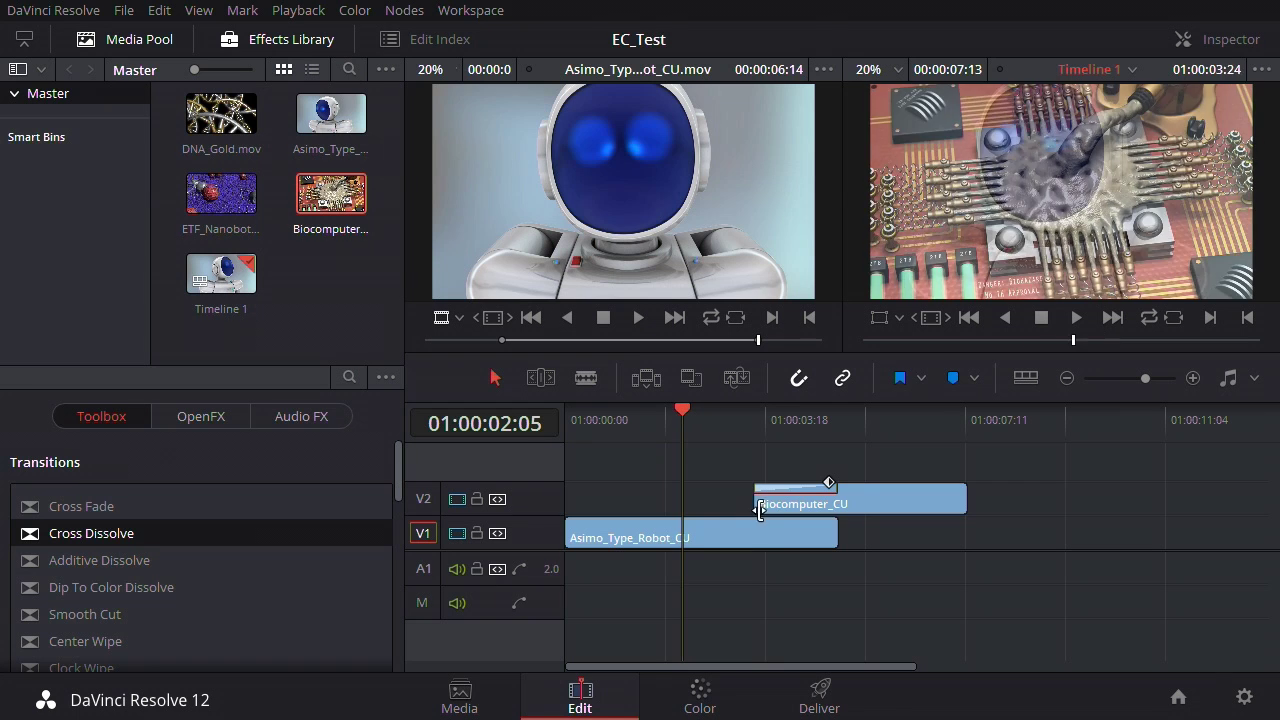
pyautogui.click(1079, 316)
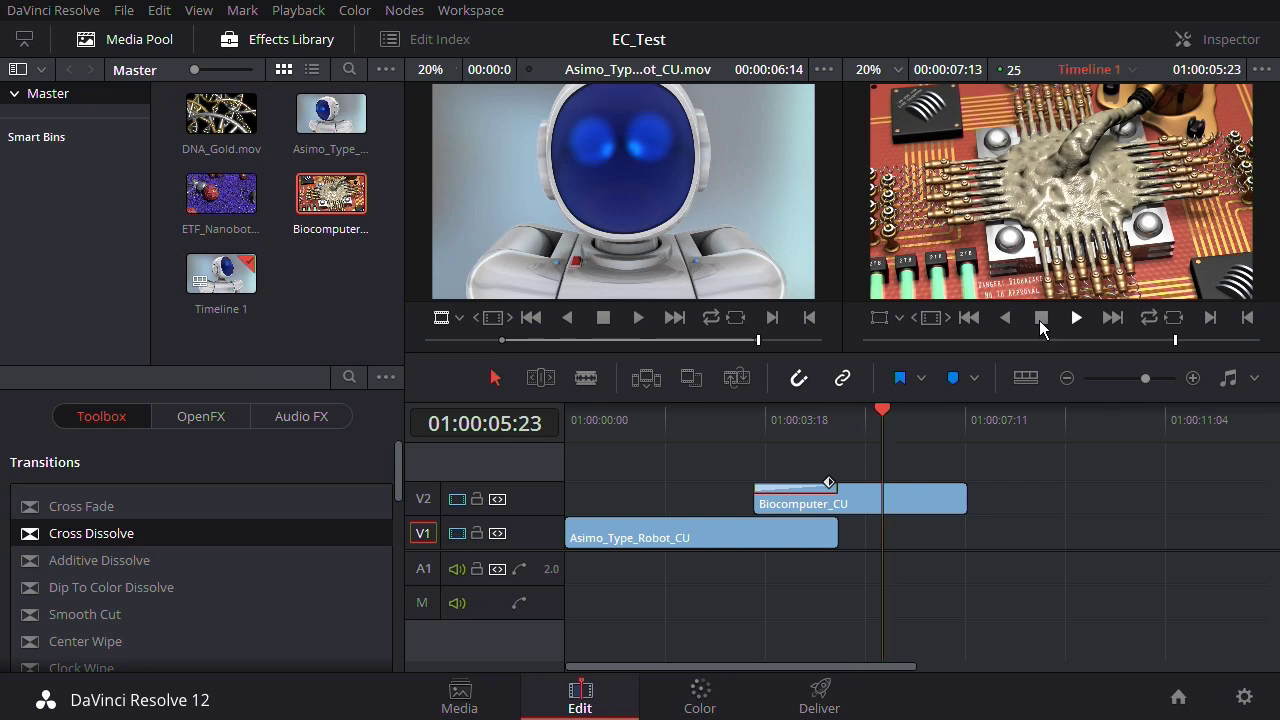
pyautogui.click(1040, 318)
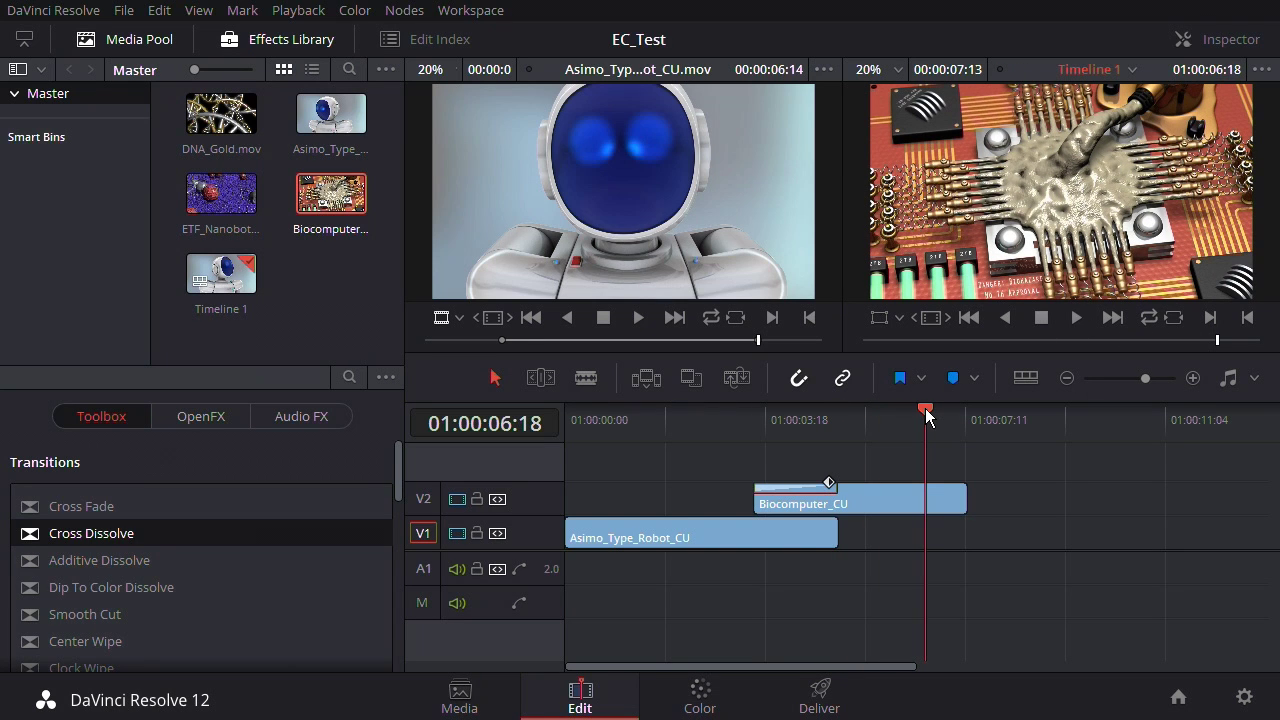
# - On the Color page, grade the robot clip at 01:00:00:13 with an S-shaped custom curve, lowering the shadows and raising the highlights
pyautogui.moveTo(926, 412); pyautogui.dragTo(593, 456)
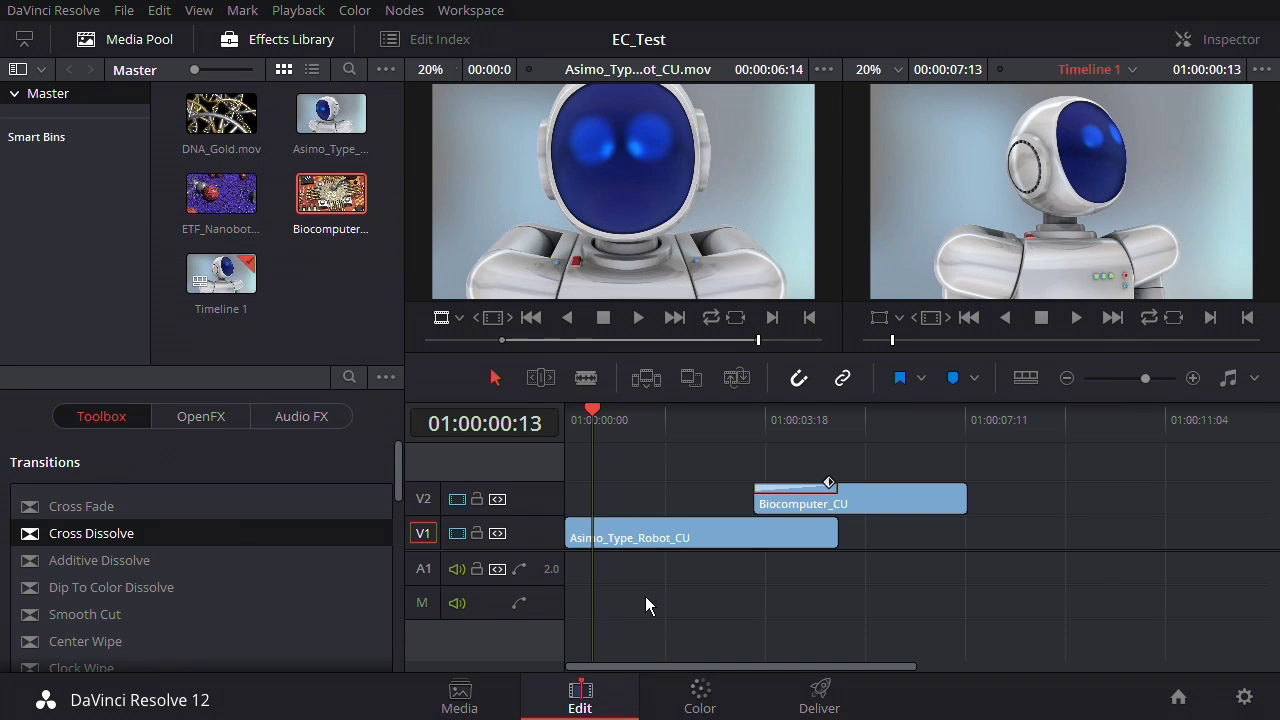
pyautogui.click(706, 697)
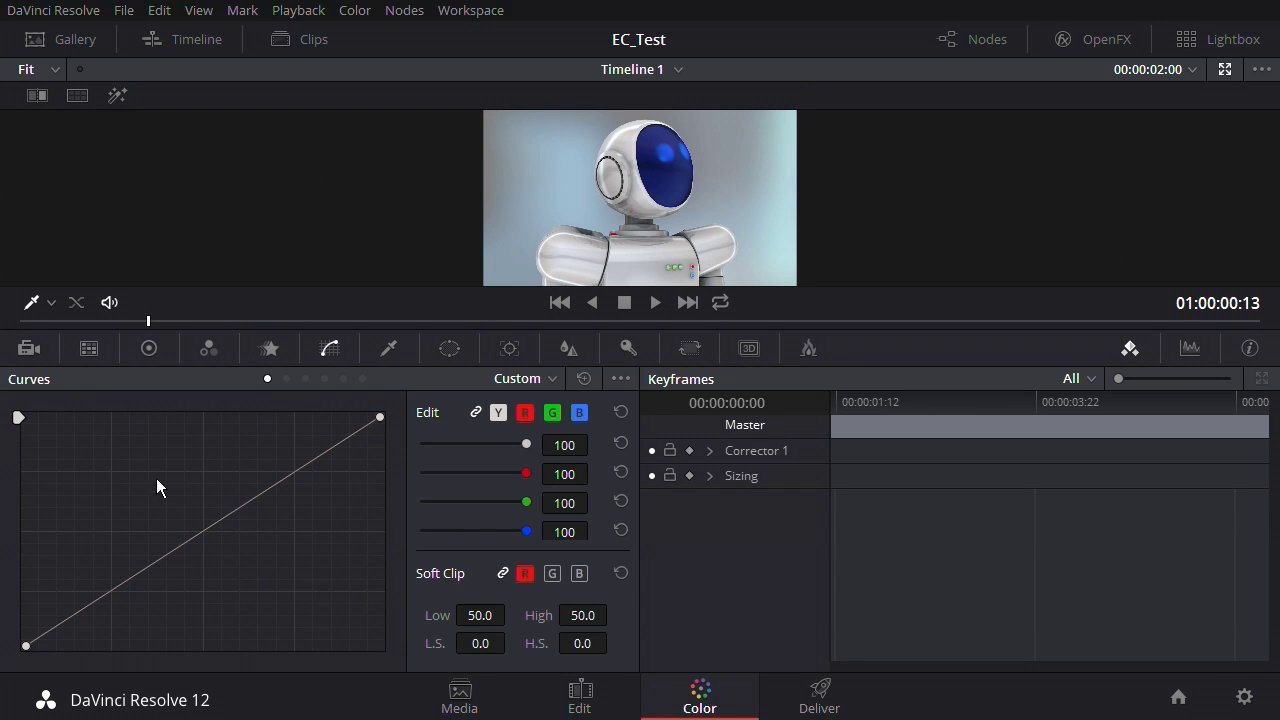
pyautogui.moveTo(102, 597); pyautogui.dragTo(131, 624)
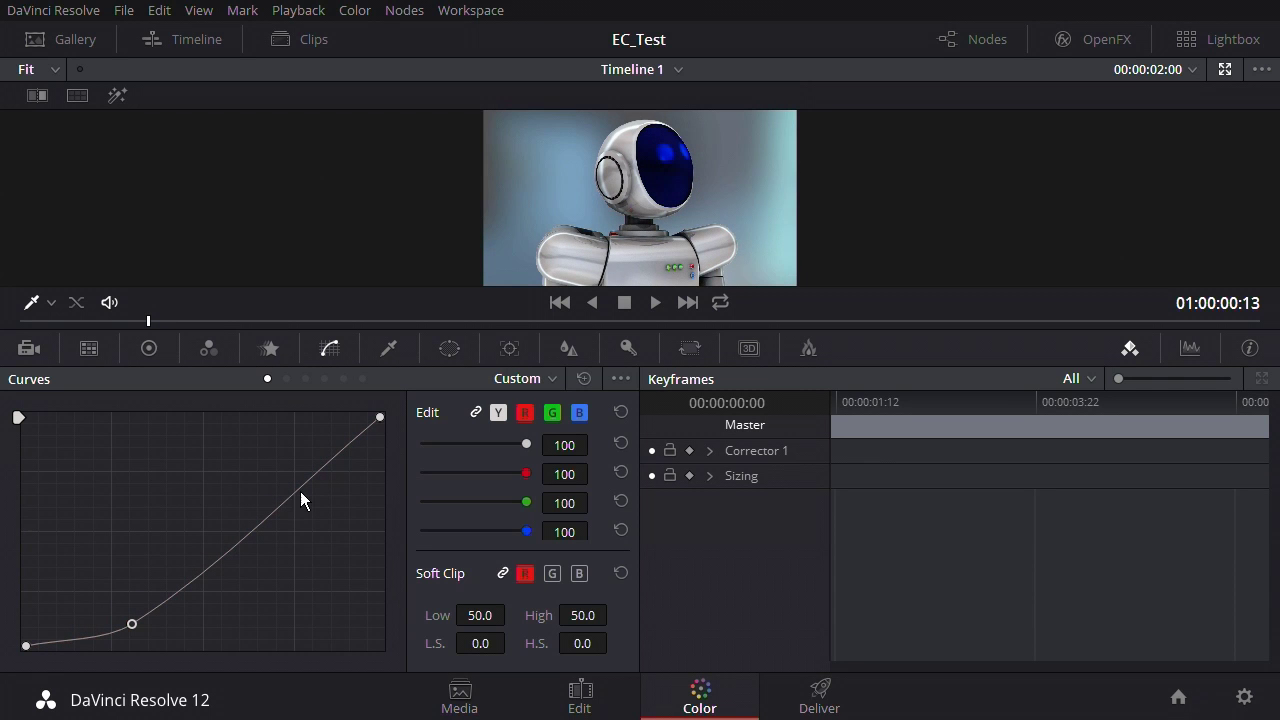
pyautogui.moveTo(300, 485); pyautogui.dragTo(283, 447)
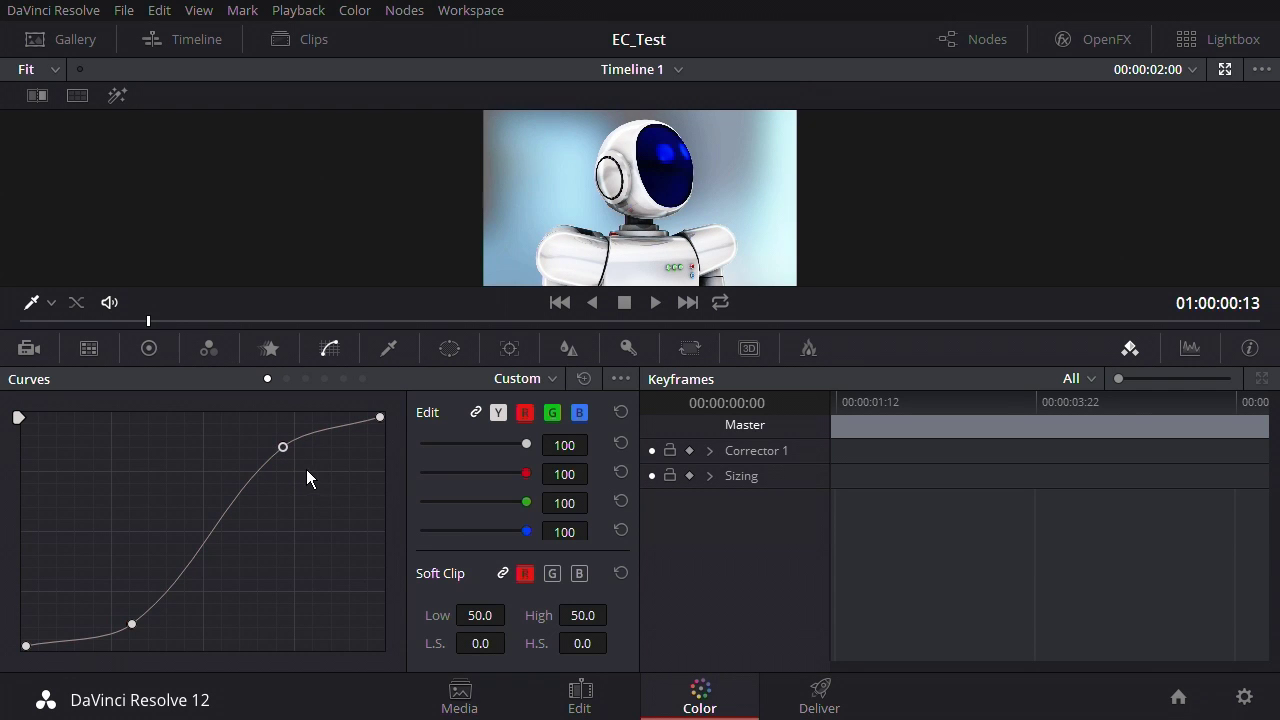
# - Look through the Color page's other grading palettes, including Color Wheels, Tracker and Blur
pyautogui.click(85, 350)
pyautogui.click(150, 348)
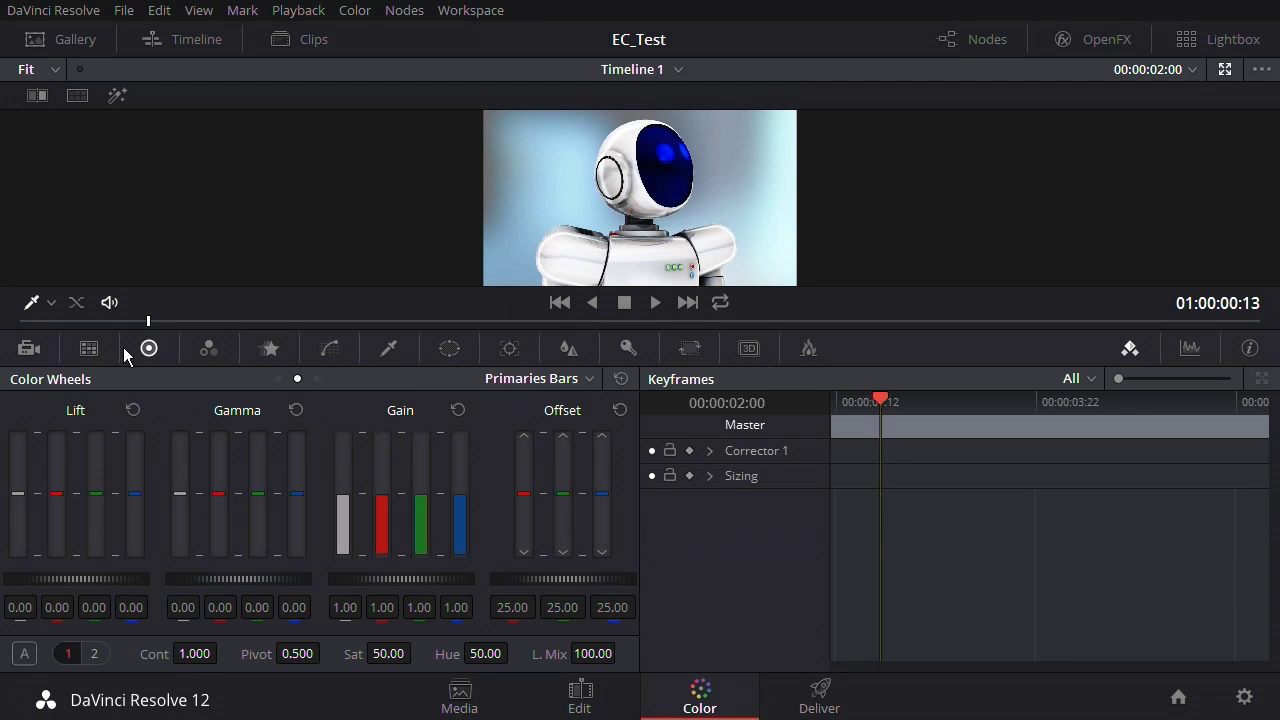
pyautogui.click(36, 349)
pyautogui.click(208, 350)
pyautogui.click(269, 348)
pyautogui.click(389, 348)
pyautogui.click(450, 350)
pyautogui.click(509, 349)
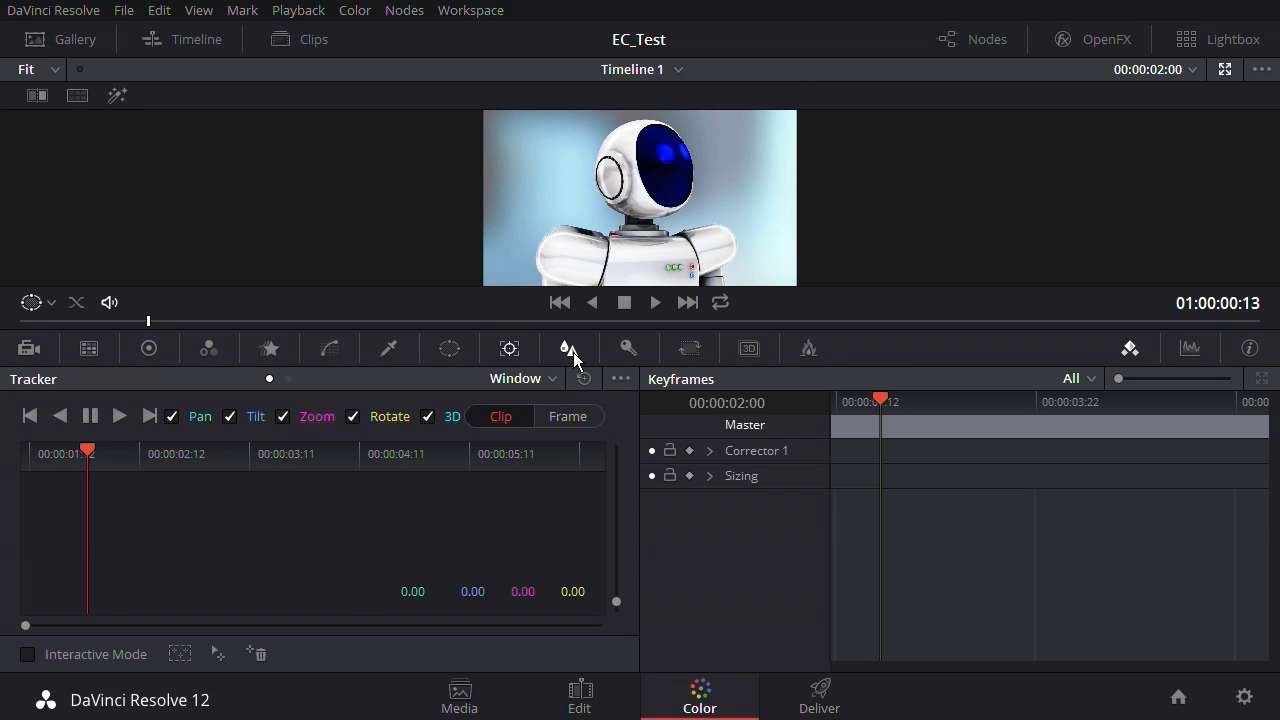
pyautogui.click(570, 350)
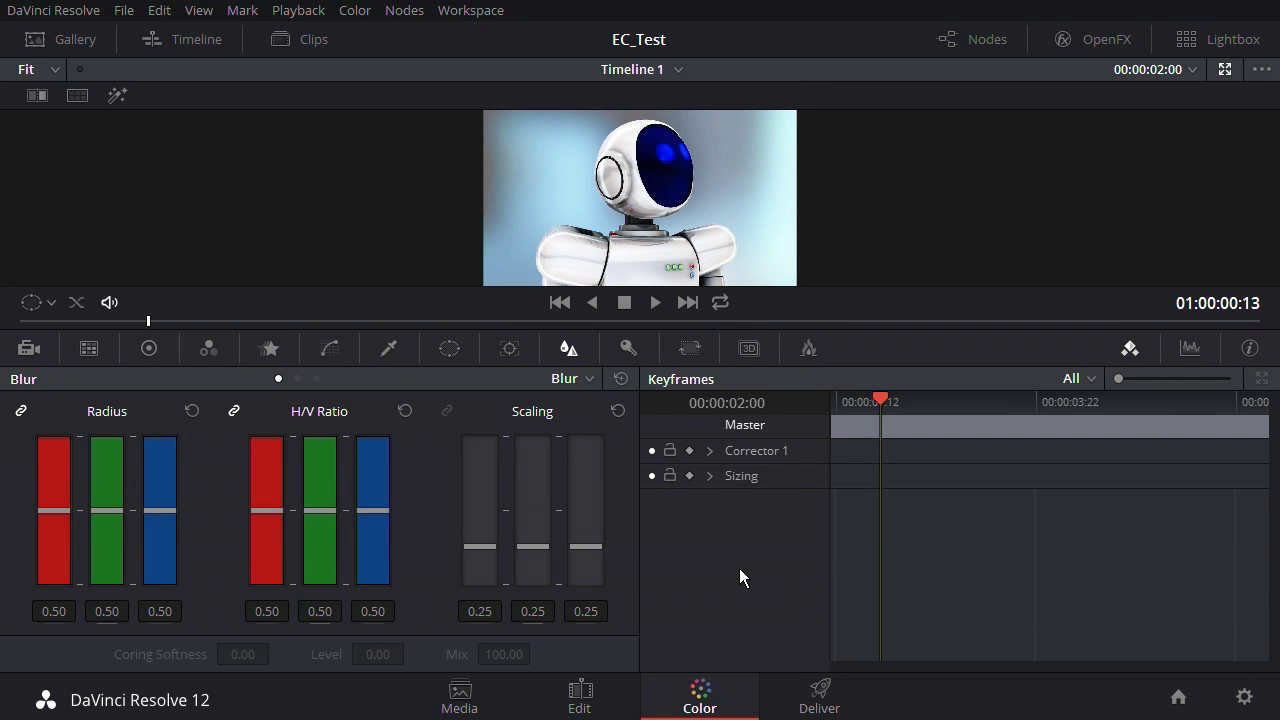
# - On the Deliver page, choose QuickTime as the video format and set the compression quality to Medium
pyautogui.click(817, 692)
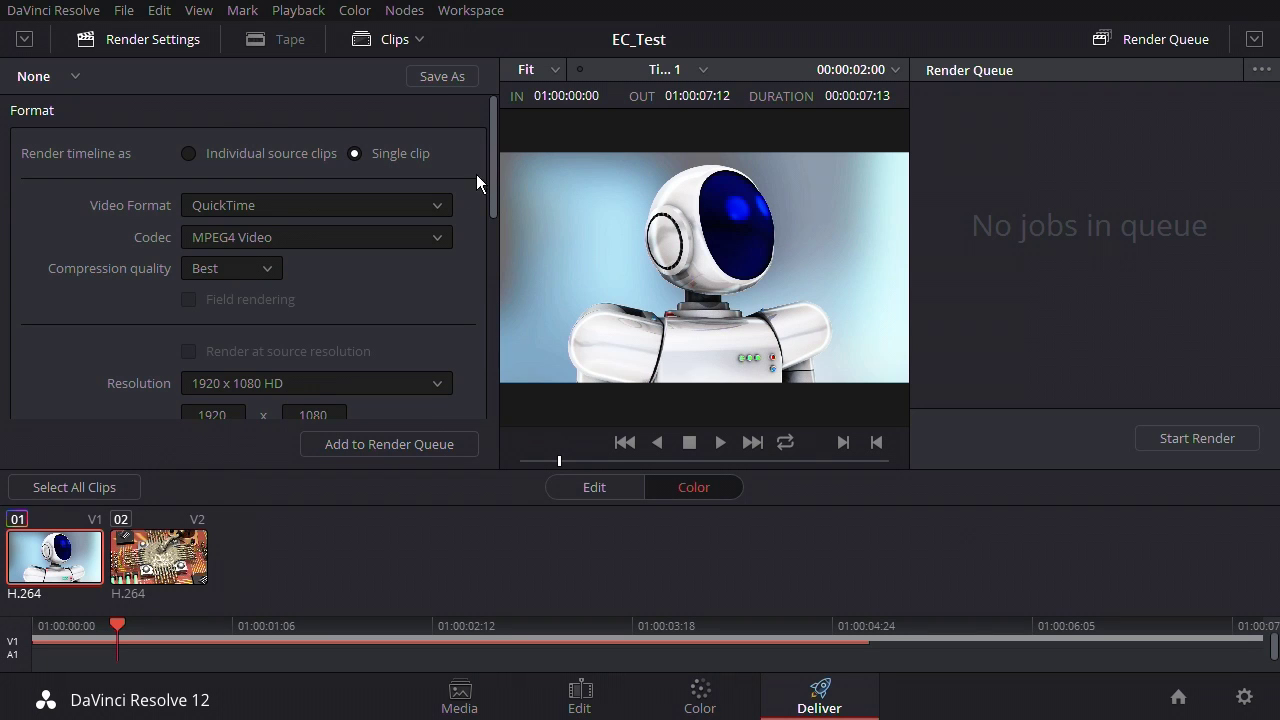
pyautogui.click(437, 205)
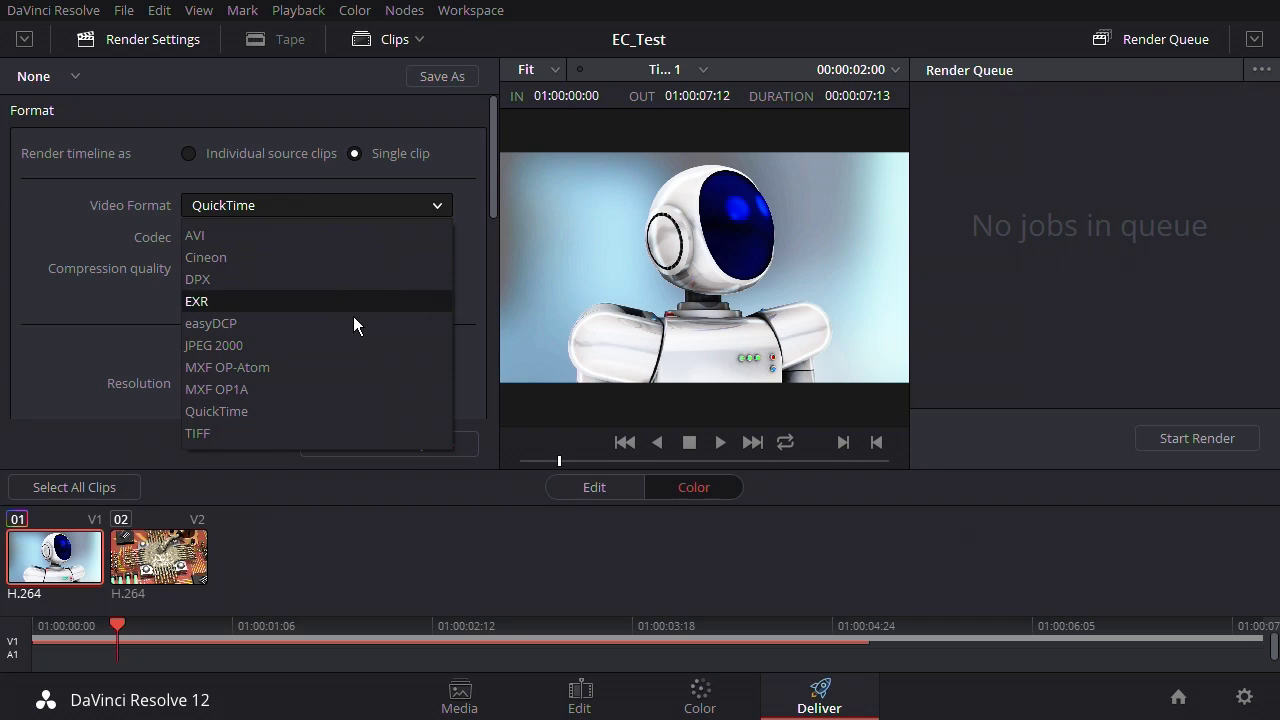
pyautogui.click(310, 411)
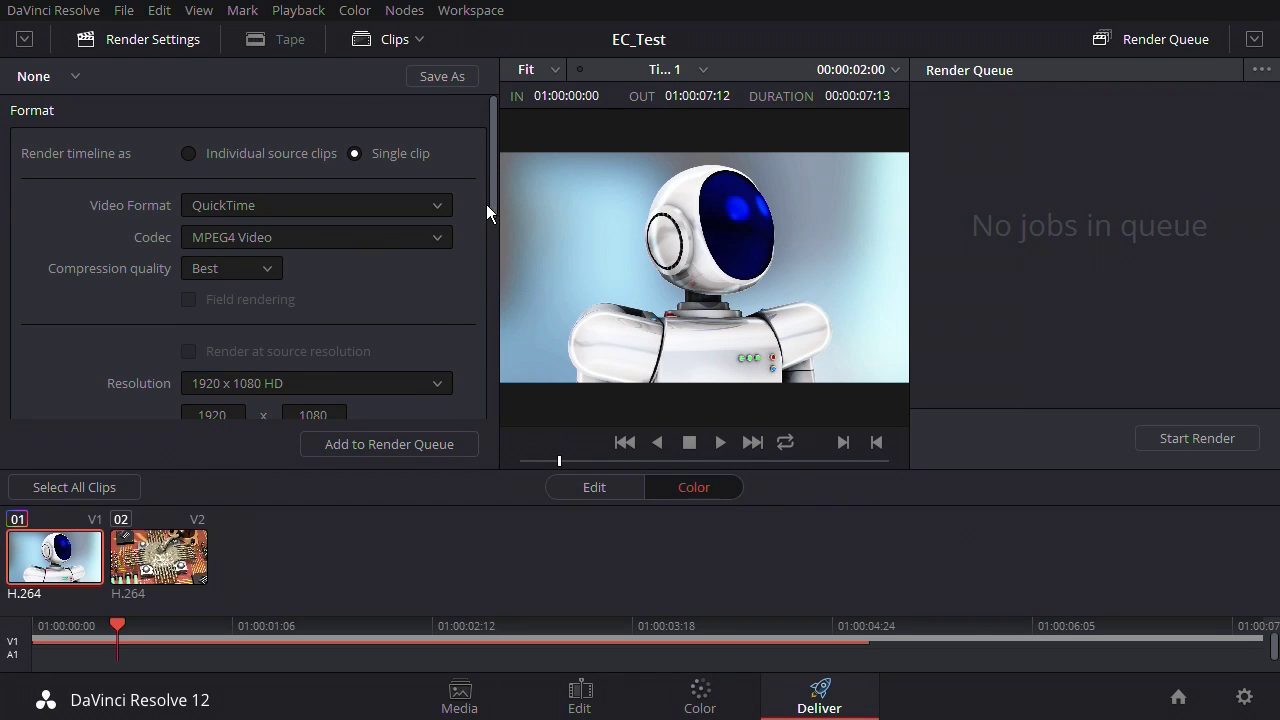
pyautogui.click(270, 261)
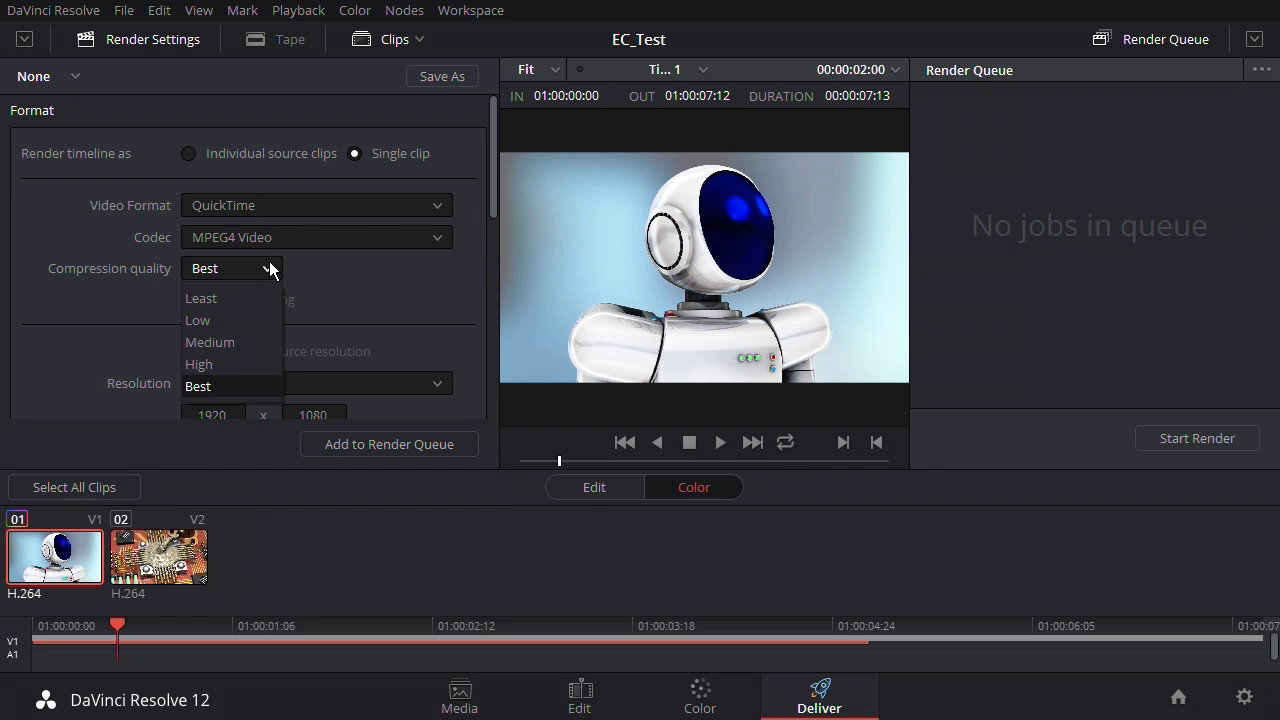
pyautogui.click(242, 340)
# - Set the render resolution to 1280 x 720 HD 720P and turn off audio export
pyautogui.moveTo(493, 168); pyautogui.dragTo(498, 242)
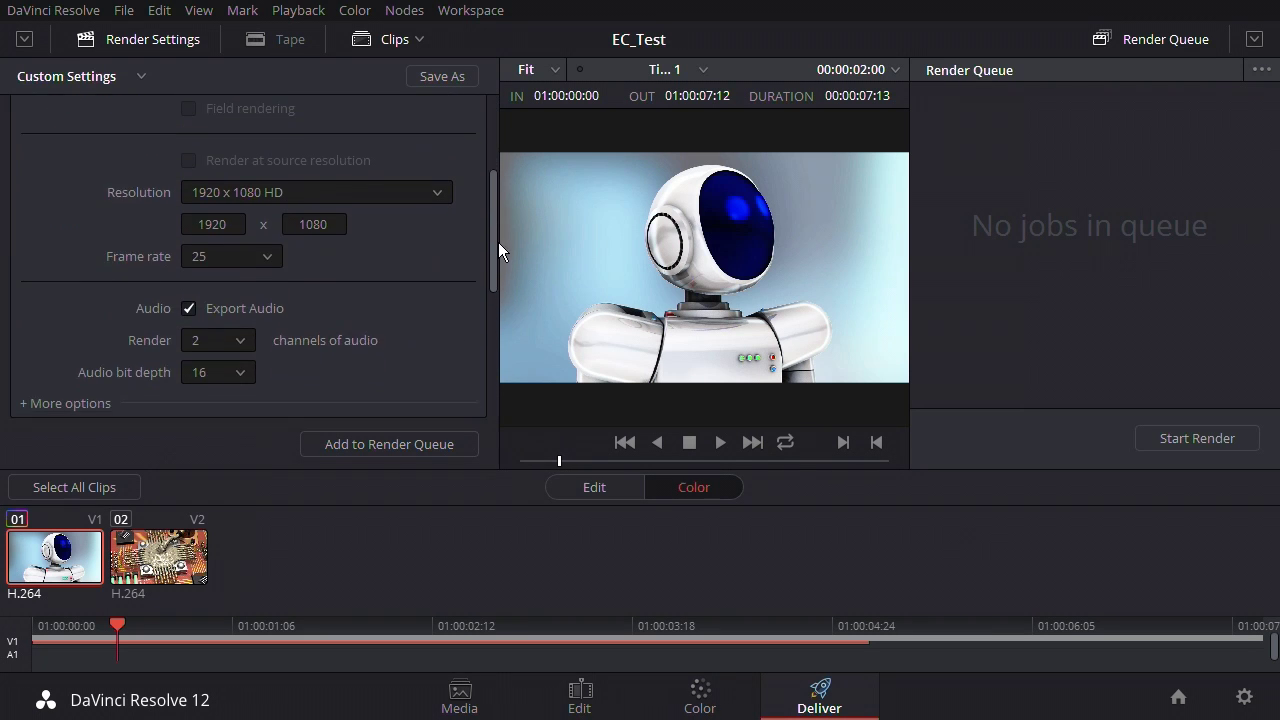
pyautogui.click(438, 189)
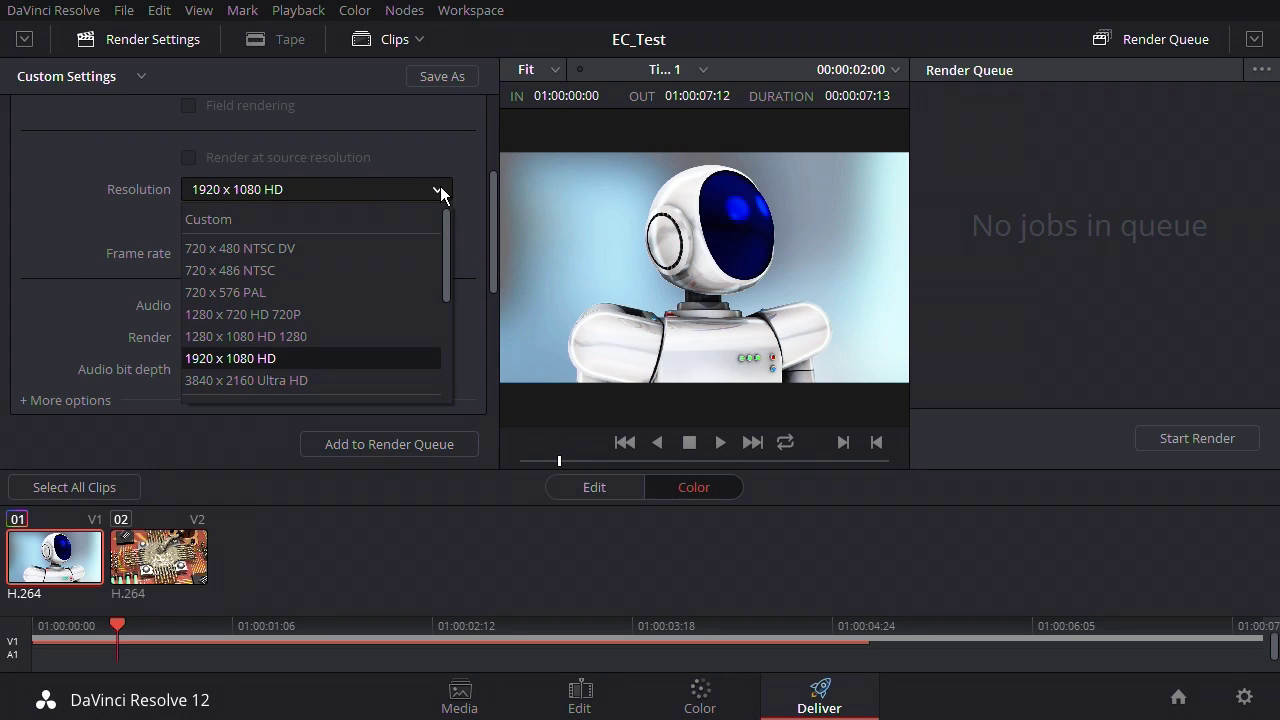
pyautogui.click(293, 314)
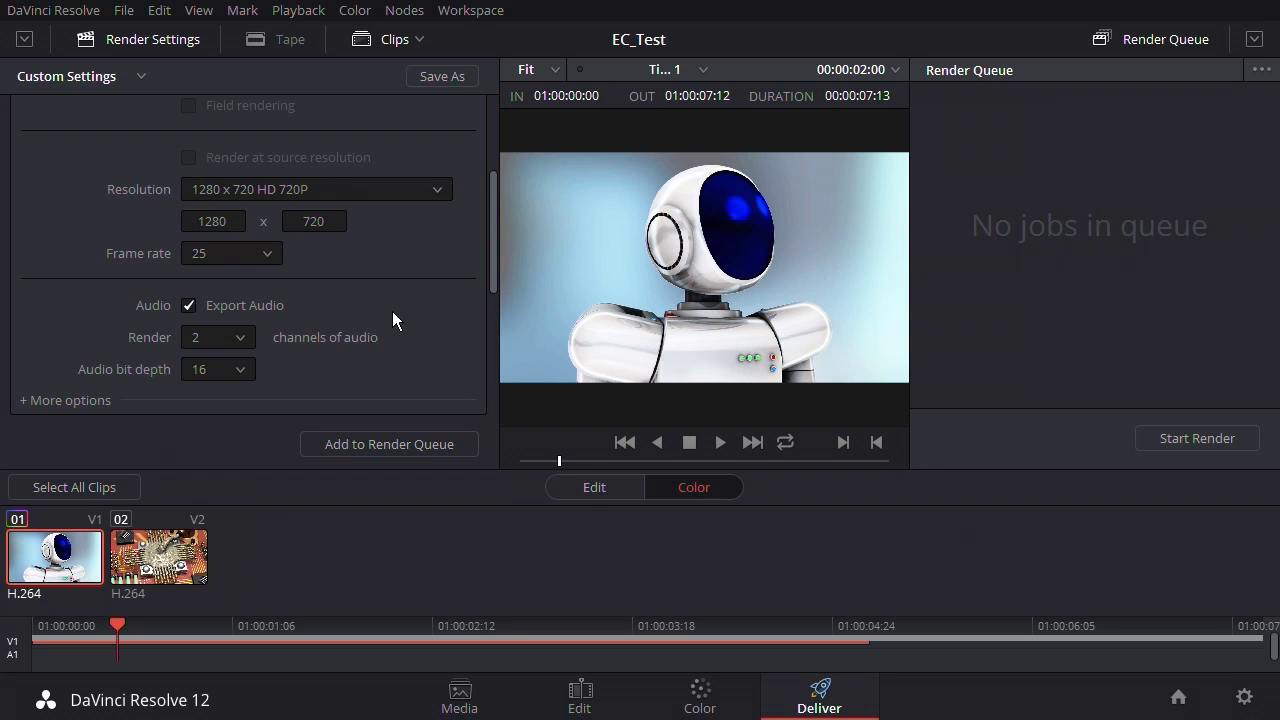
pyautogui.click(187, 306)
# - Name the render file Test_Render and set its destination folder to D:\Stock_Video
pyautogui.moveTo(491, 226); pyautogui.dragTo(485, 286)
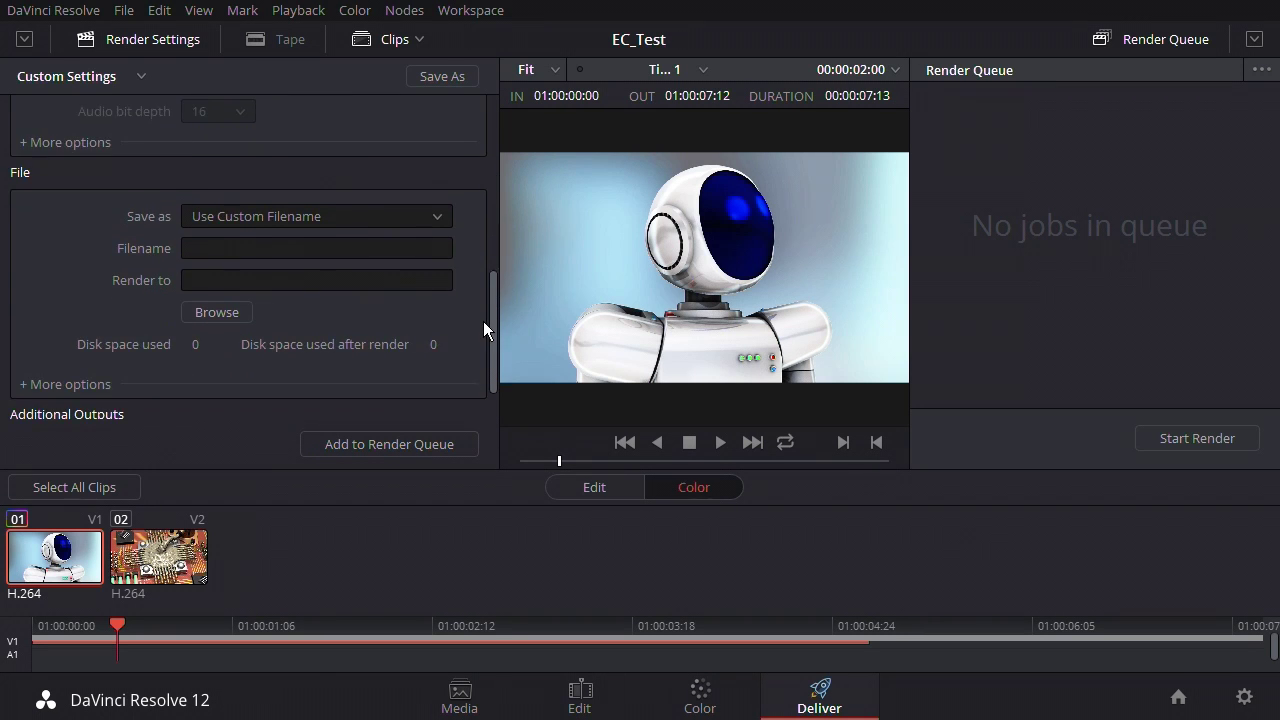
pyautogui.click(273, 250)
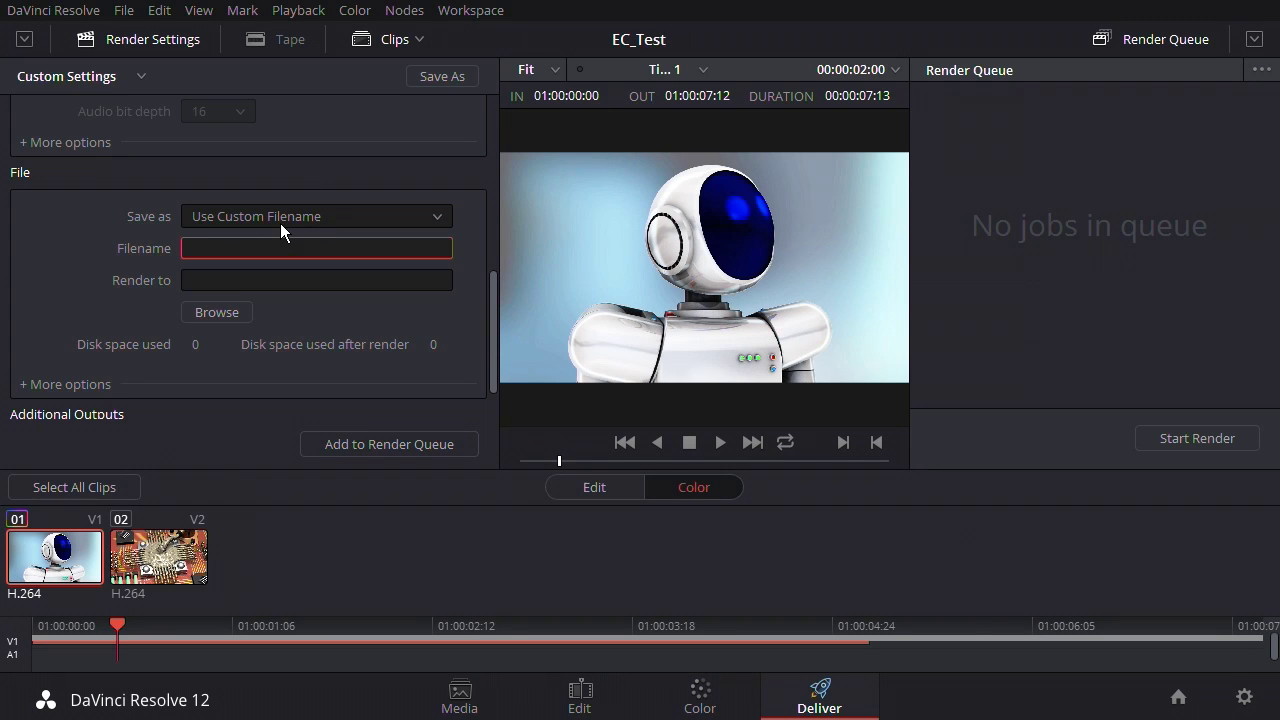
pyautogui.write('Test_Render')
pyautogui.click(222, 310)
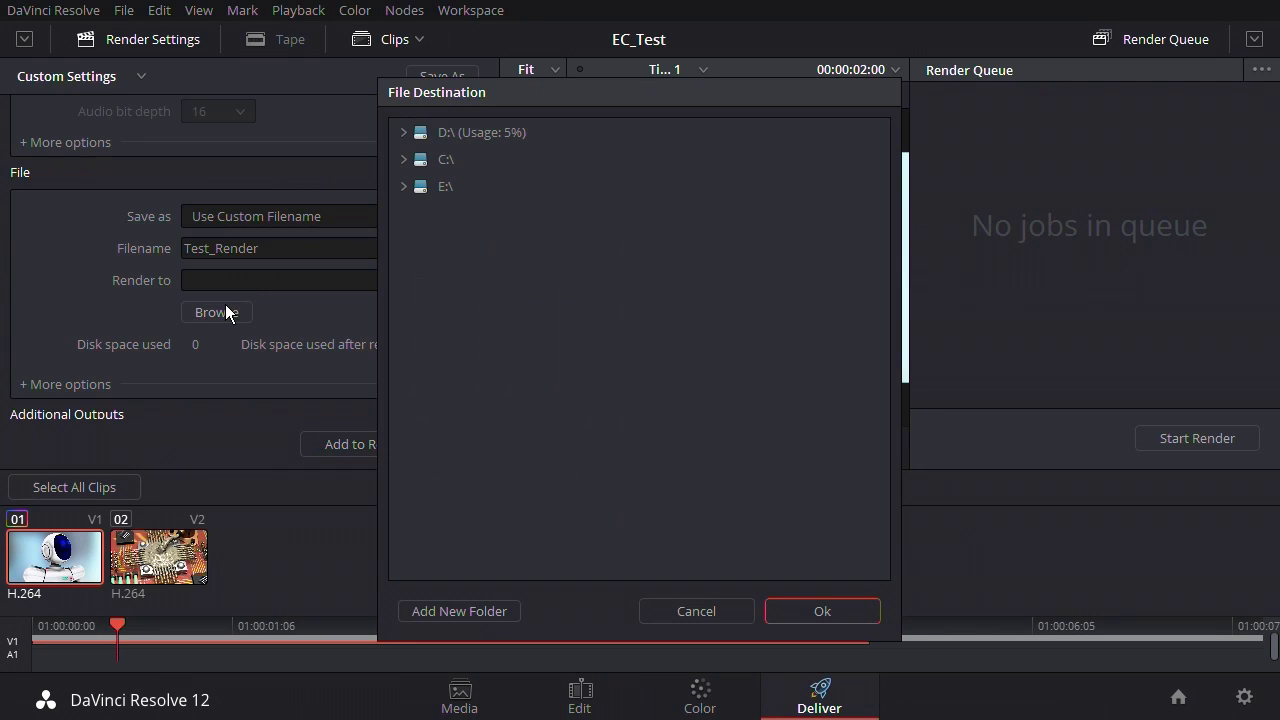
pyautogui.click(404, 132)
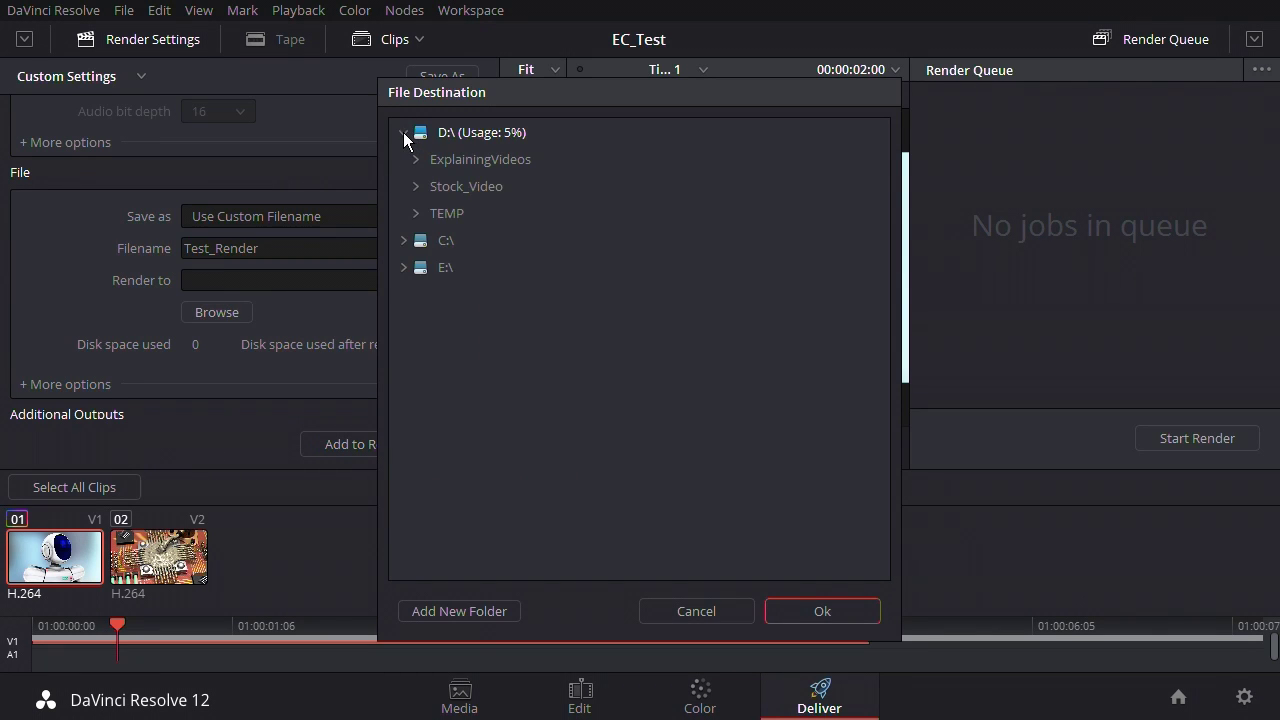
pyautogui.click(441, 188)
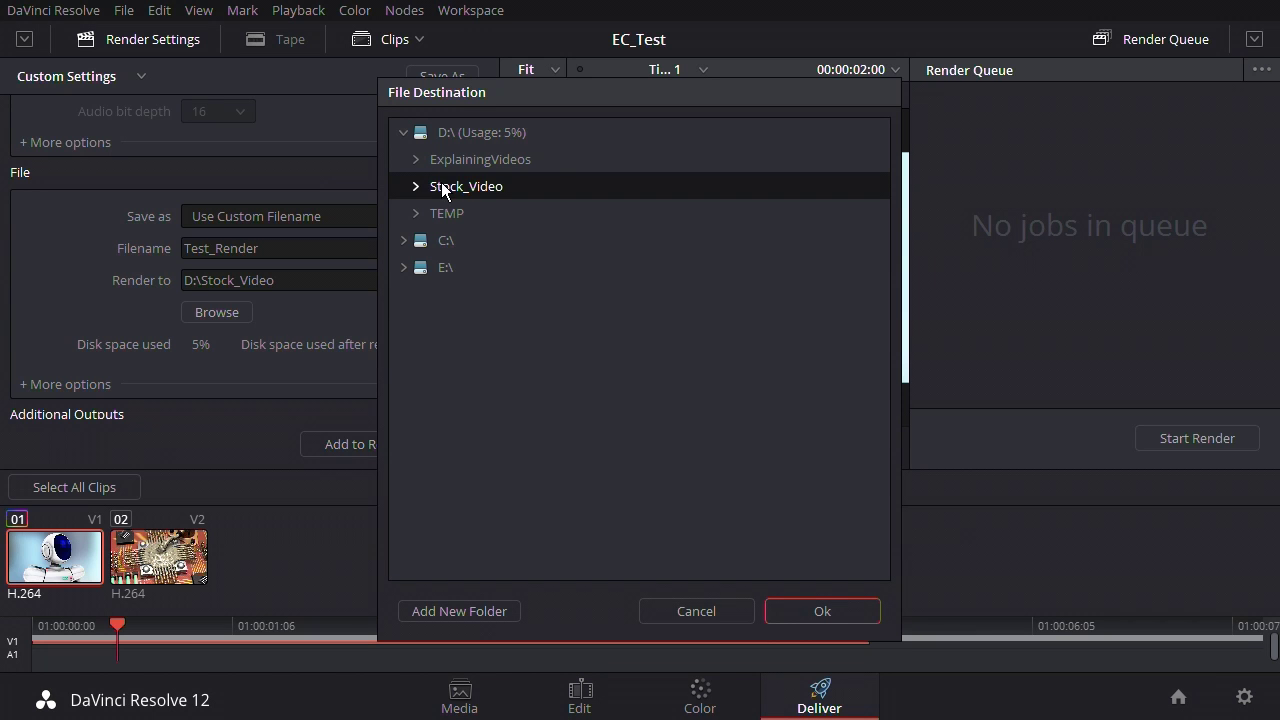
pyautogui.click(796, 614)
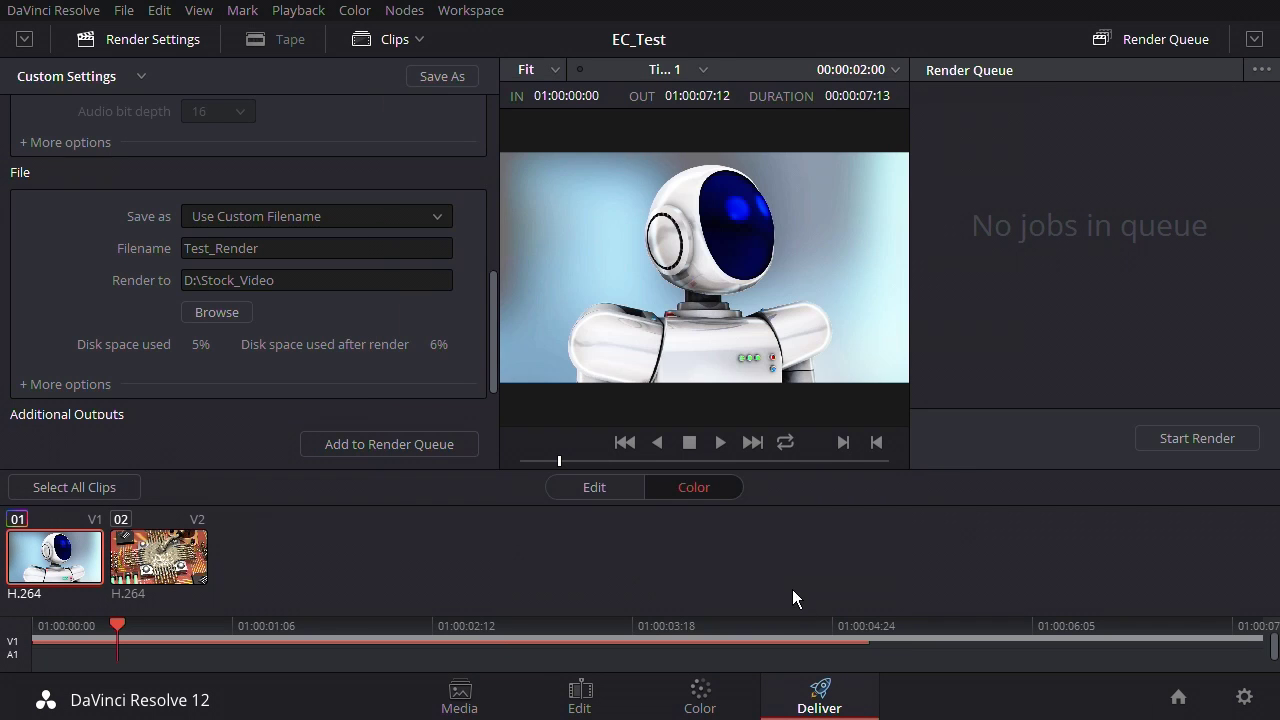
# - Add the timeline to the render queue as a job and render it
pyautogui.click(390, 444)
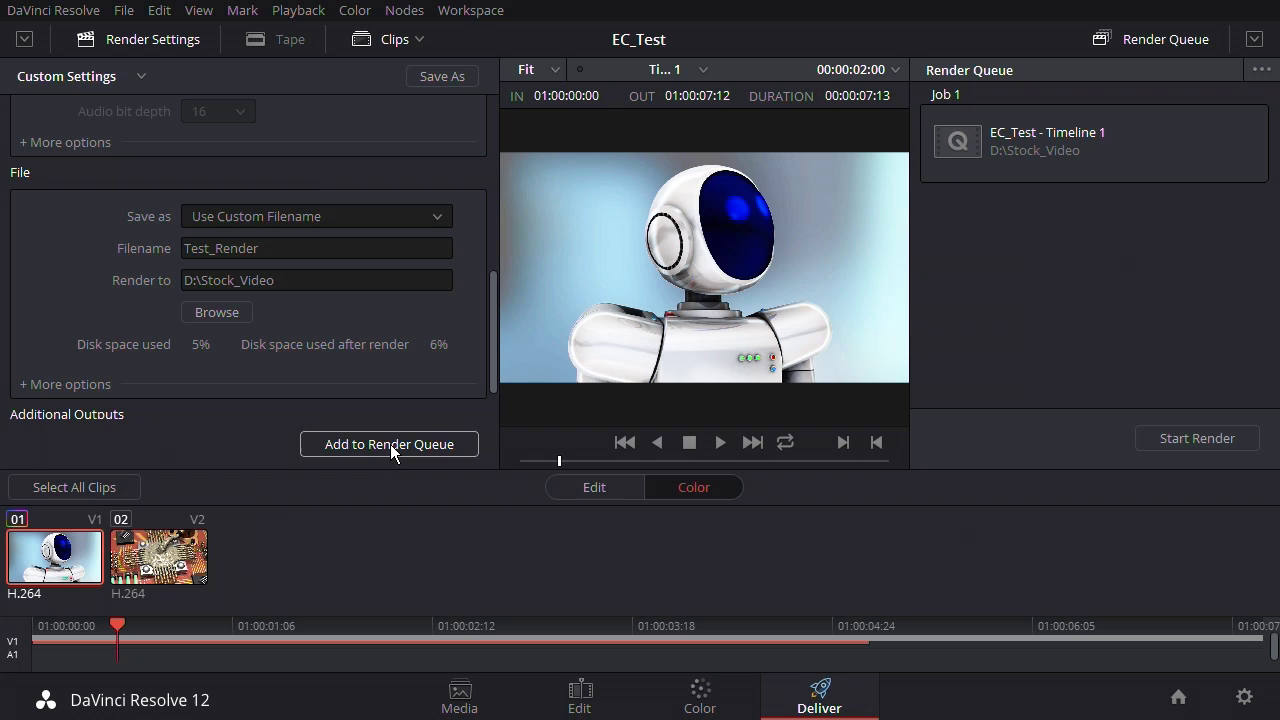
pyautogui.click(1163, 130)
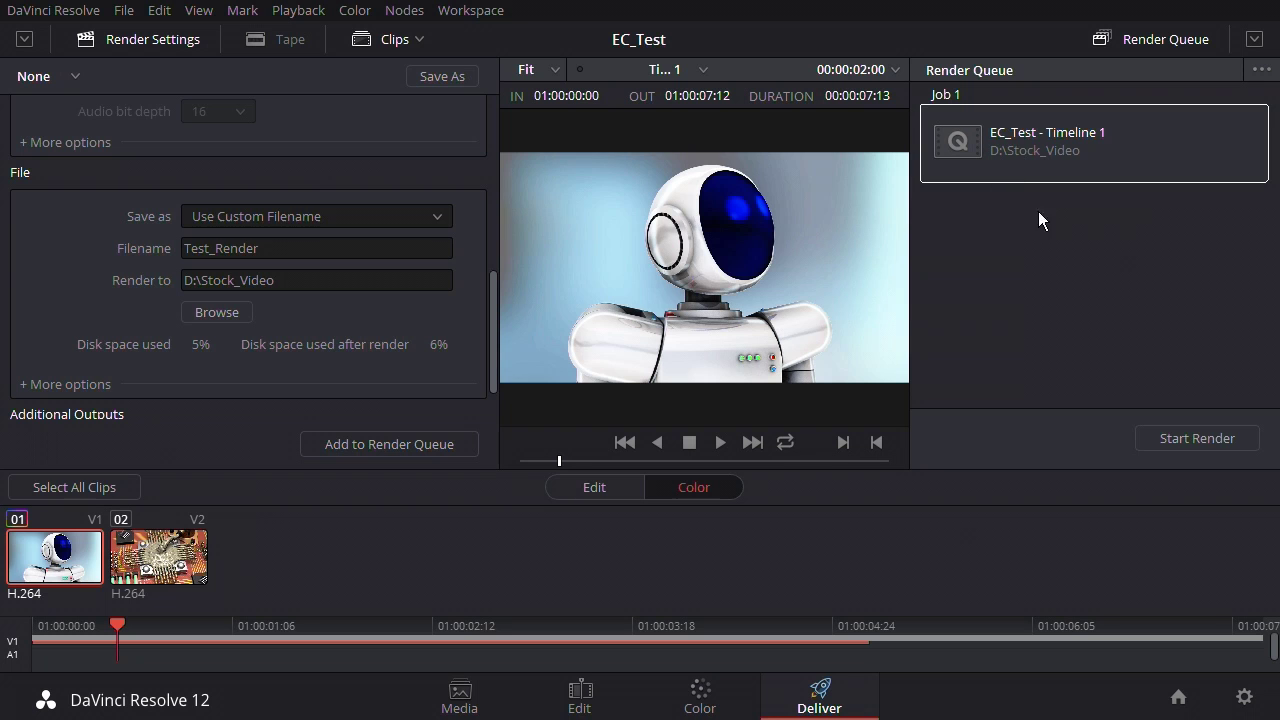
pyautogui.click(1203, 442)
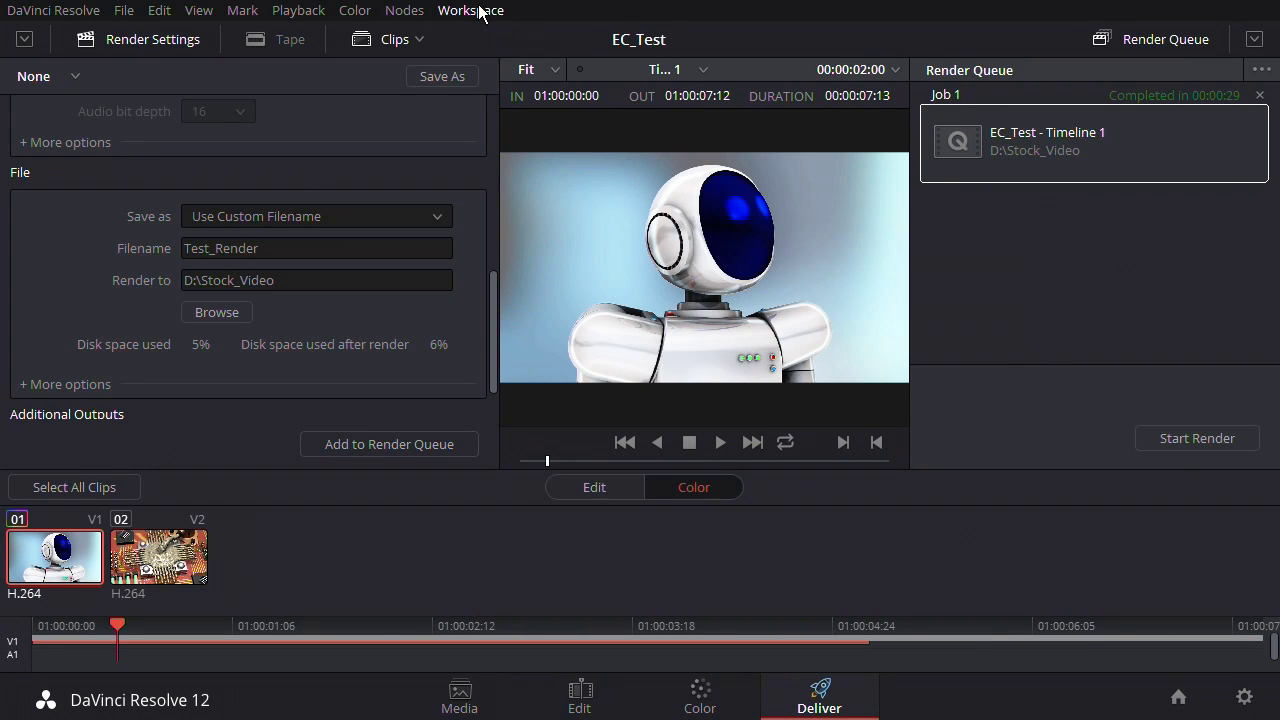
# - Quit DaVinci Resolve, saving the EC_Test project
pyautogui.click(61, 12)
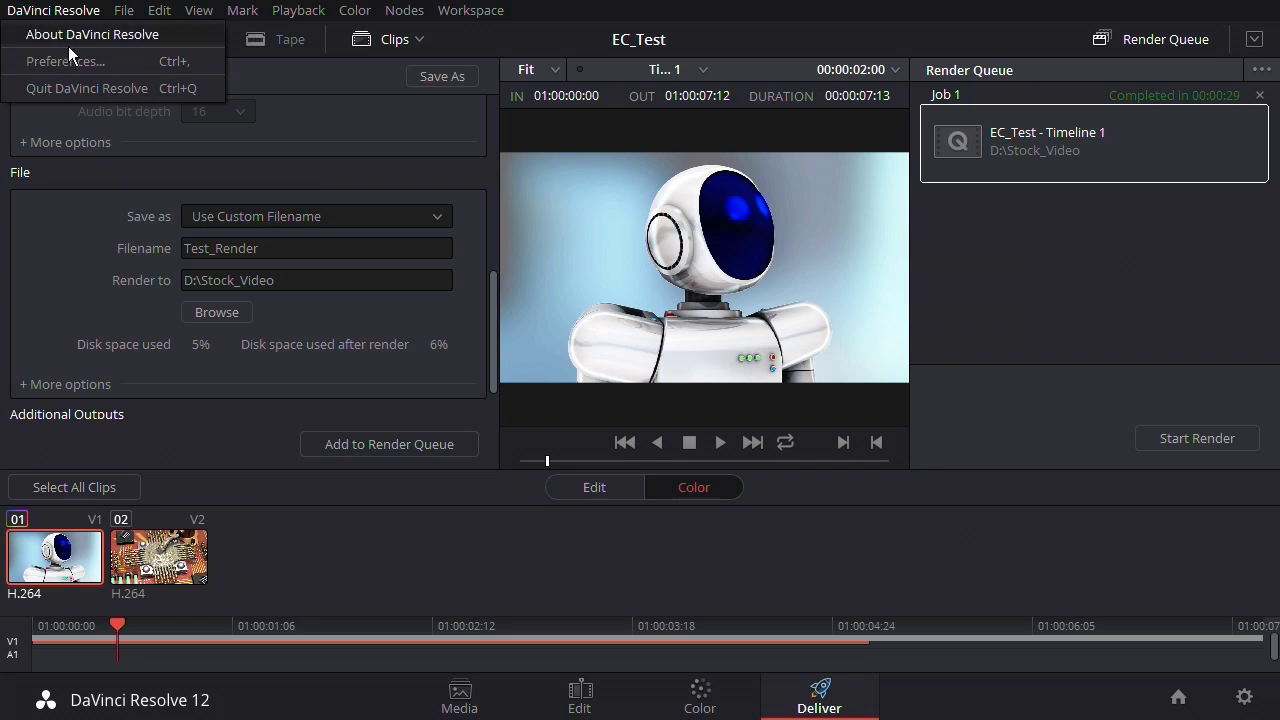
pyautogui.click(84, 86)
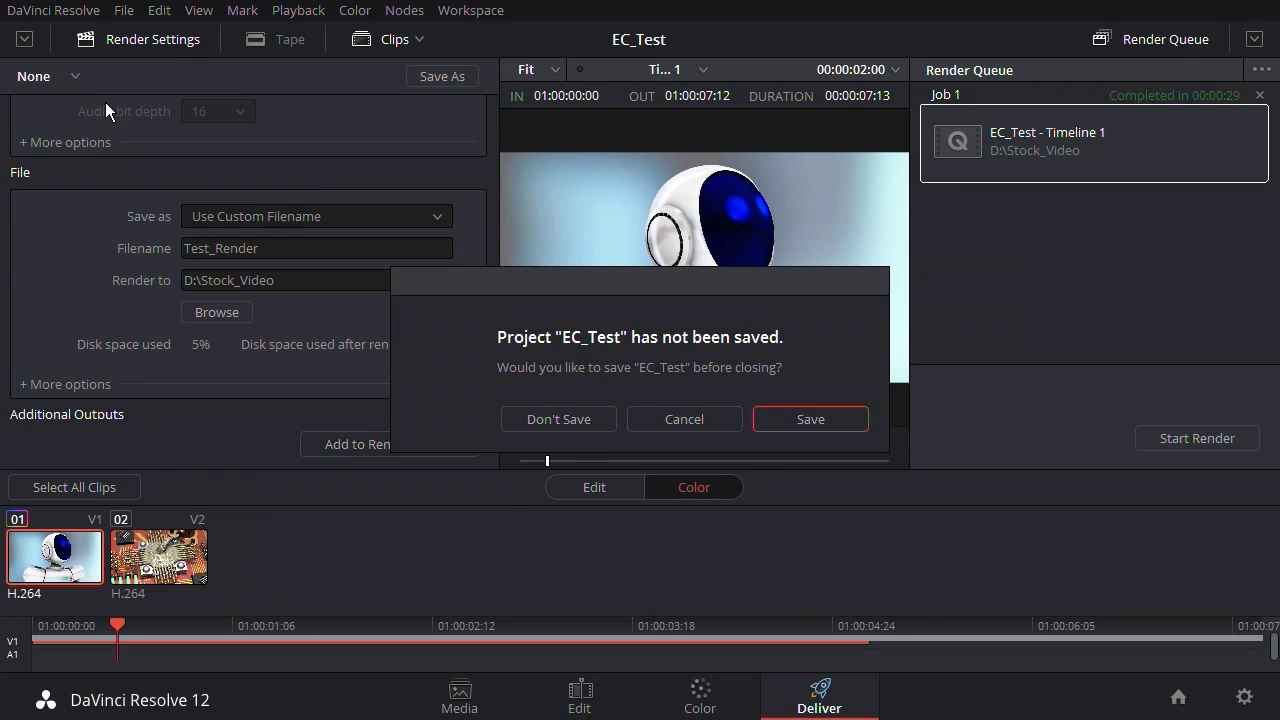
pyautogui.click(812, 422)
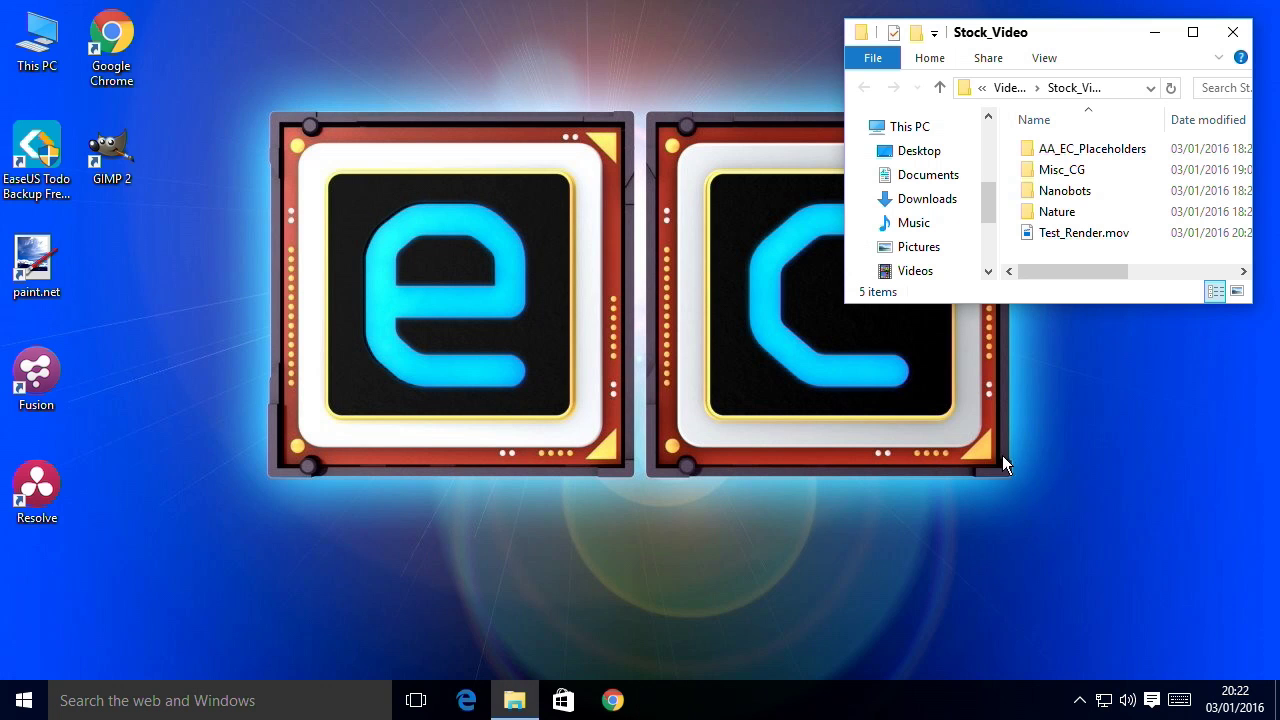
# - Open Test_Render.mov from the Stock_Video folder in Films & TV and replay it to check the render
pyautogui.doubleClick(1064, 236)
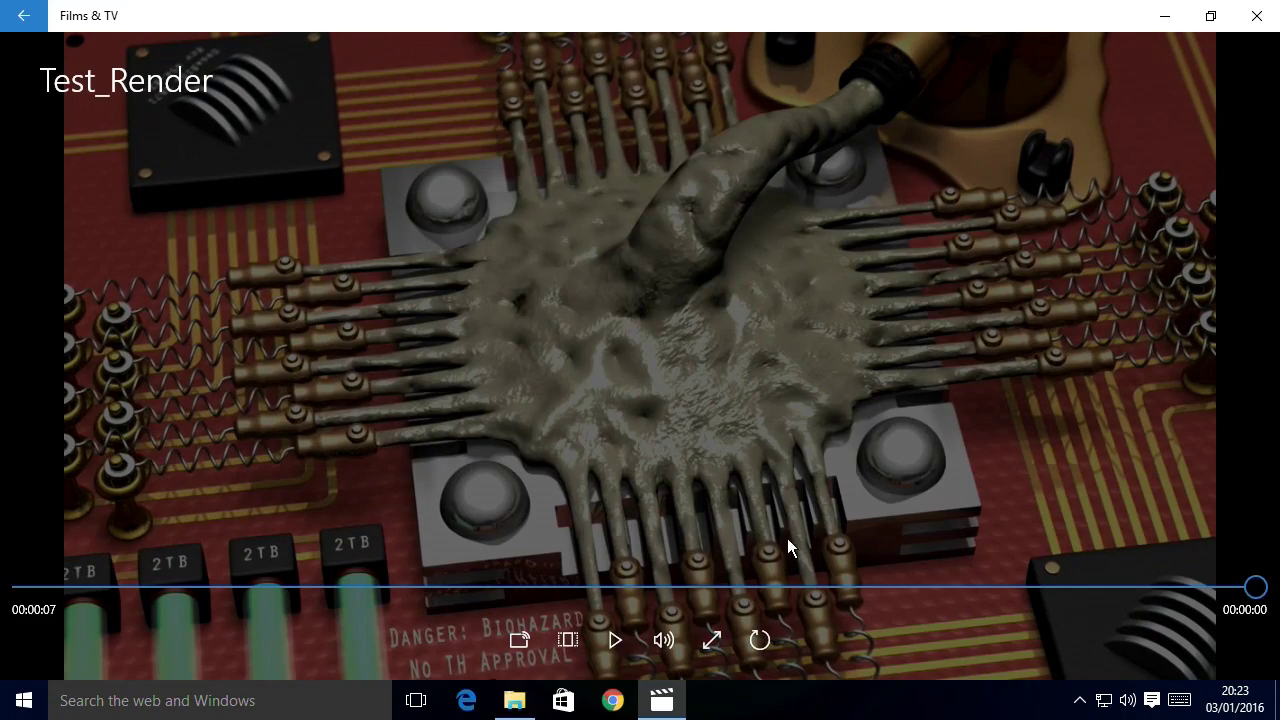
pyautogui.click(613, 640)
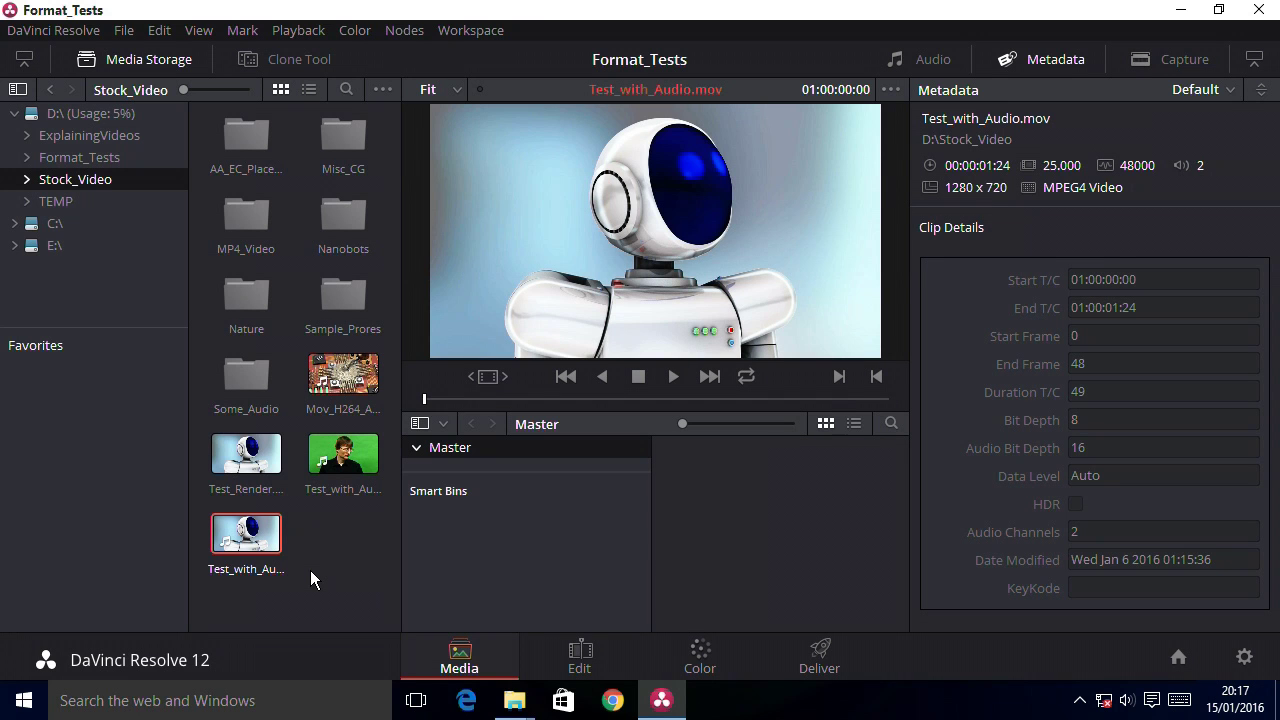
# - In Resolve's Format_Tests project, import Pharmaco_Intro_CHROMA.MOV from D:\Format_Tests, place it on V1 in a new timeline, and move the playhead to its start
pyautogui.click(90, 161)
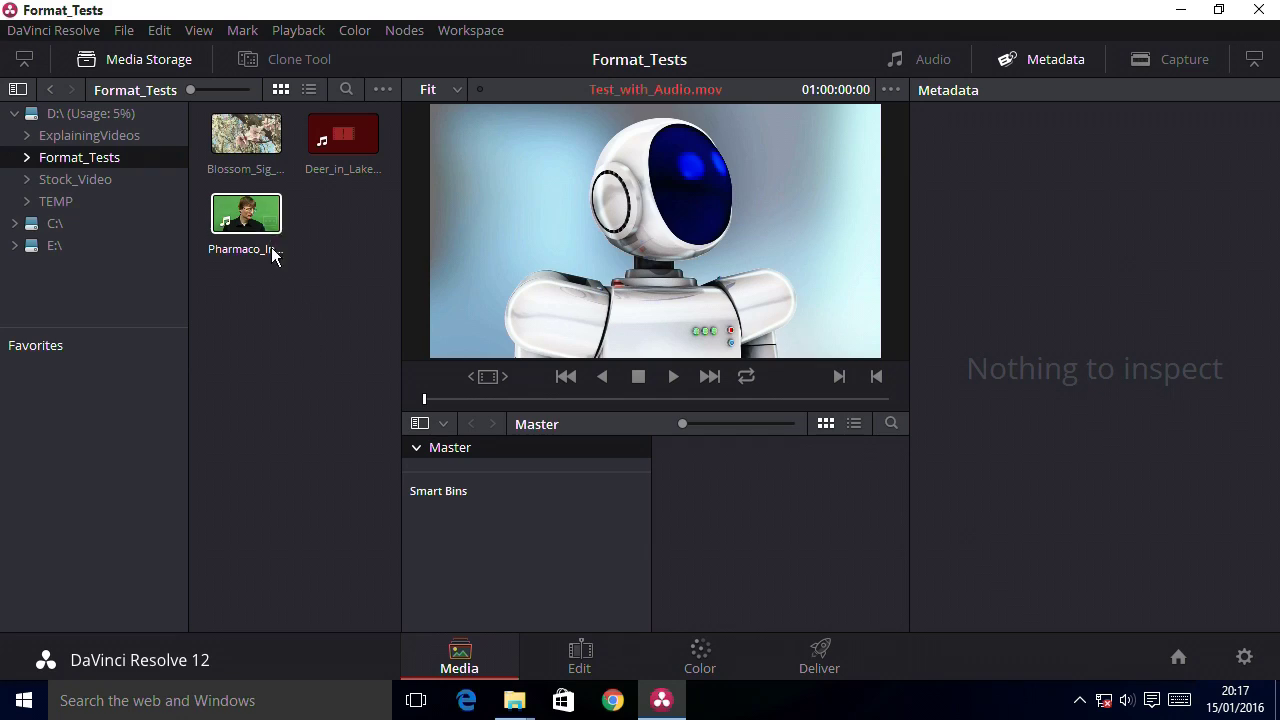
pyautogui.click(260, 203)
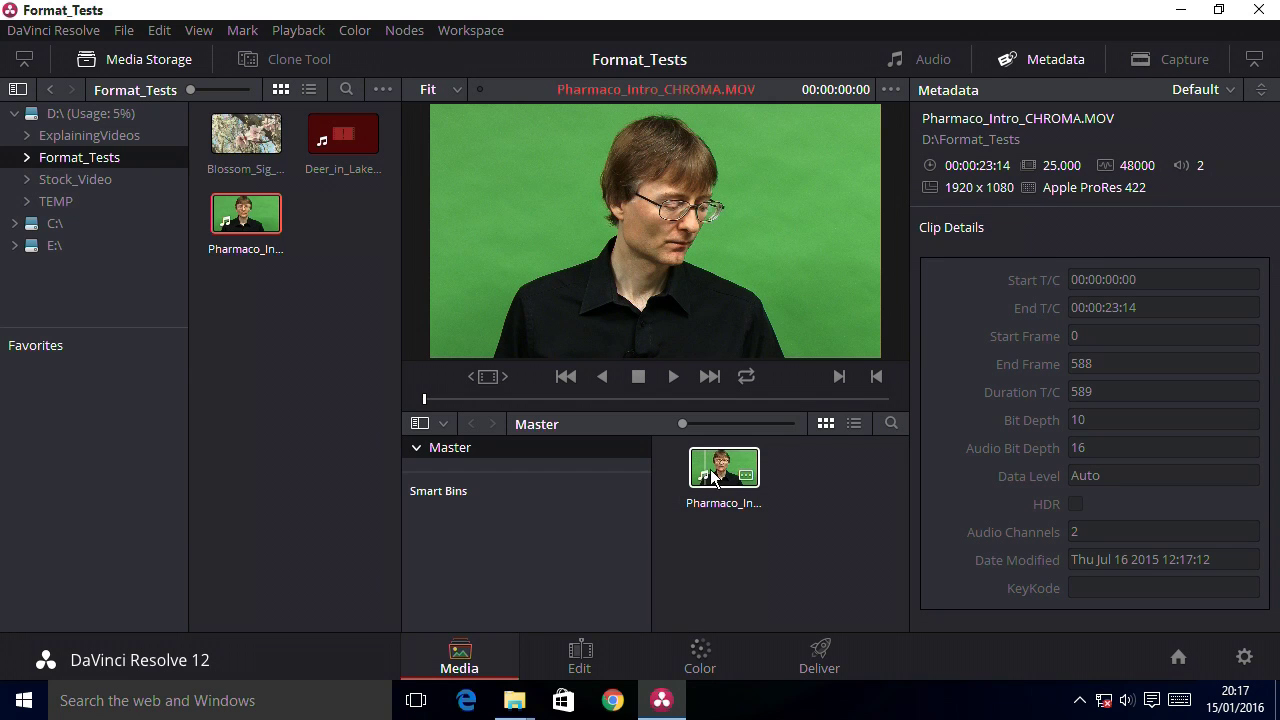
pyautogui.click(580, 652)
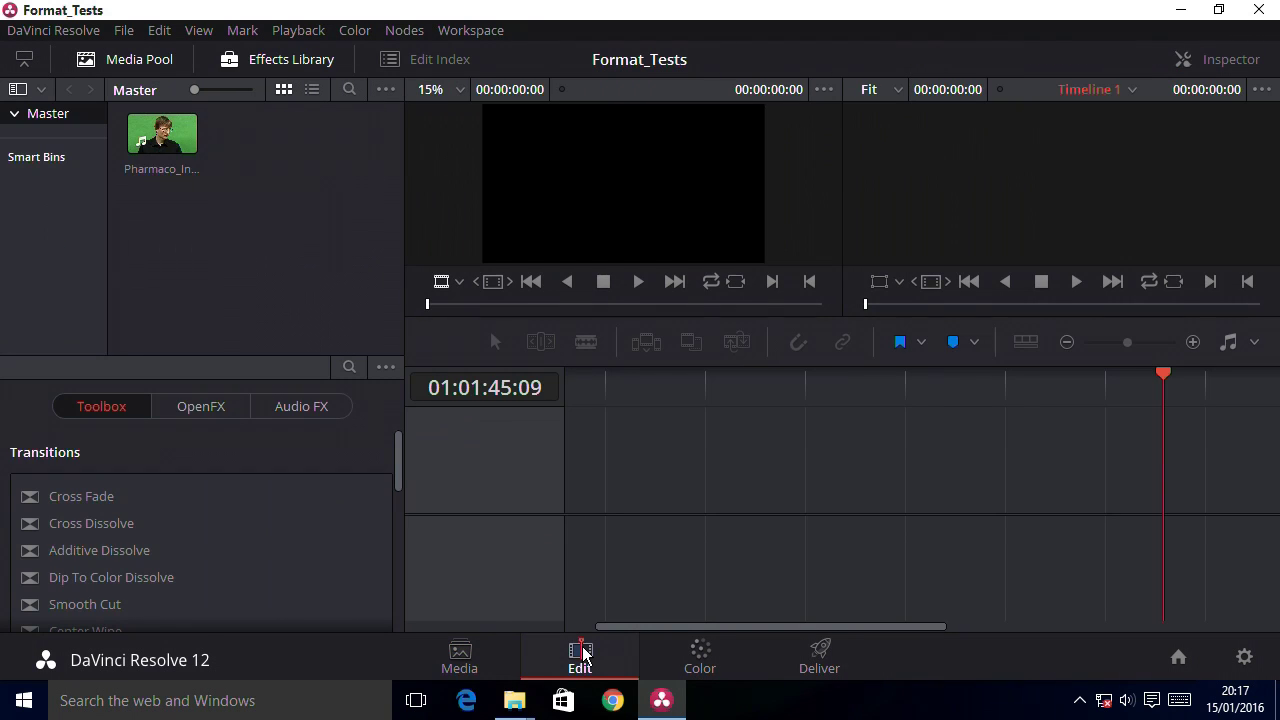
pyautogui.moveTo(170, 124); pyautogui.dragTo(684, 493)
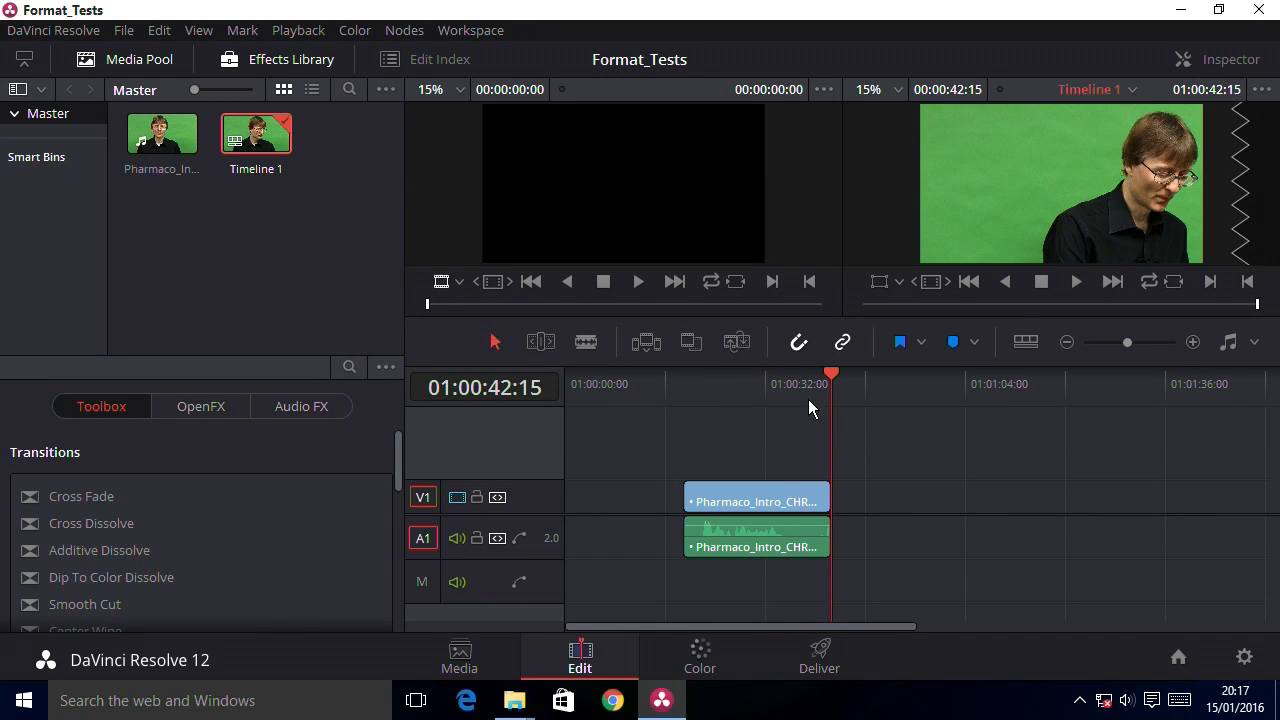
pyautogui.moveTo(828, 385); pyautogui.dragTo(686, 408)
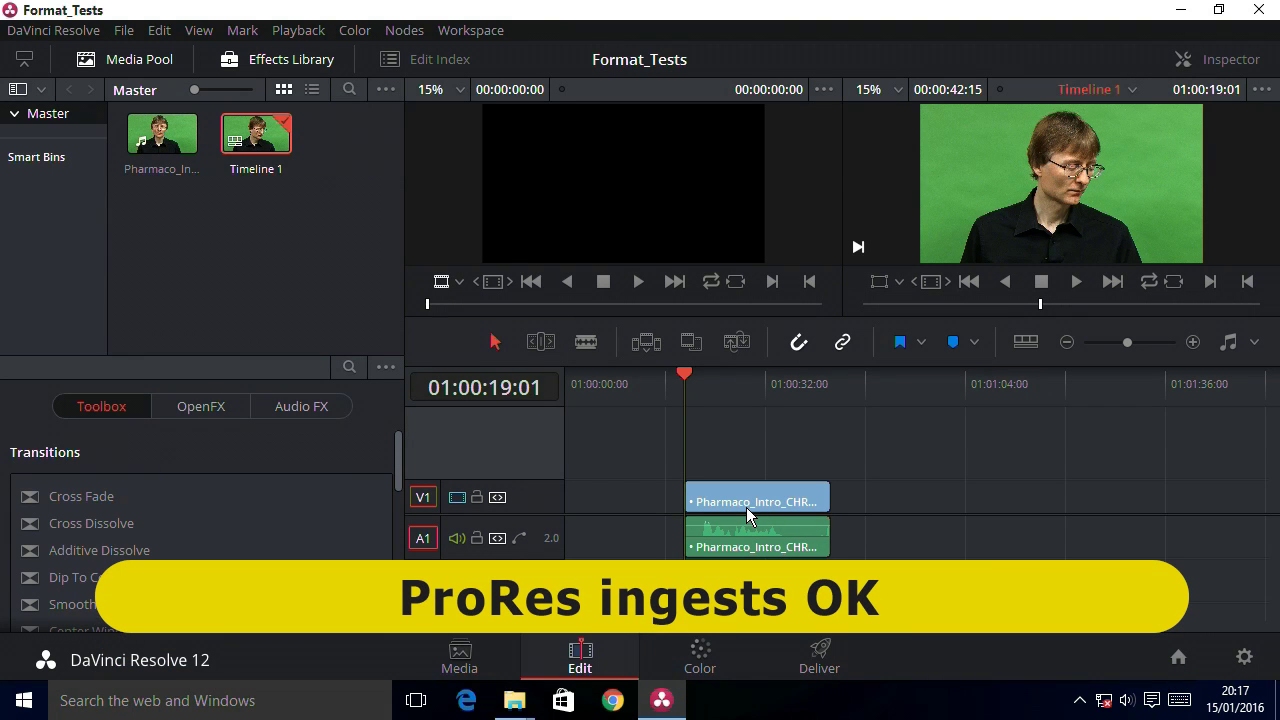
# - Import Blossom_Sig_AA.MTS into the media pool, place it on V1 after the Pharmaco clip, and preview its frame at 01:01:02:06
pyautogui.click(489, 651)
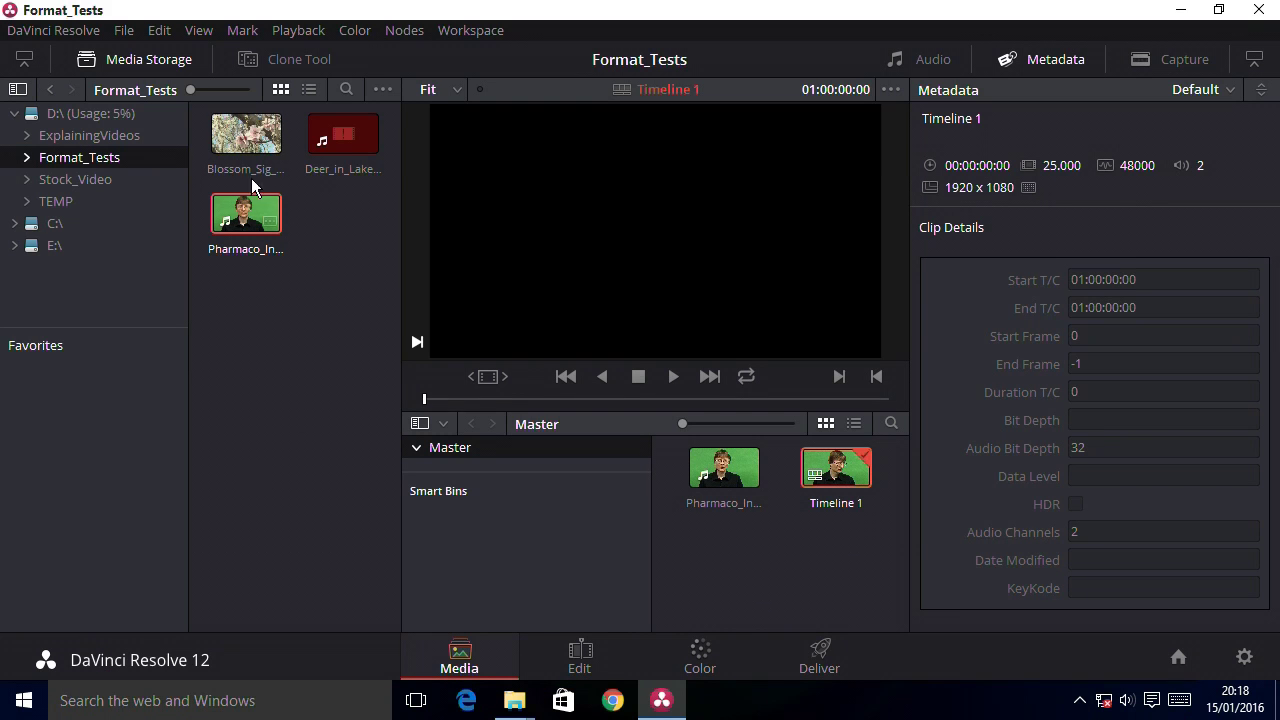
pyautogui.click(228, 135)
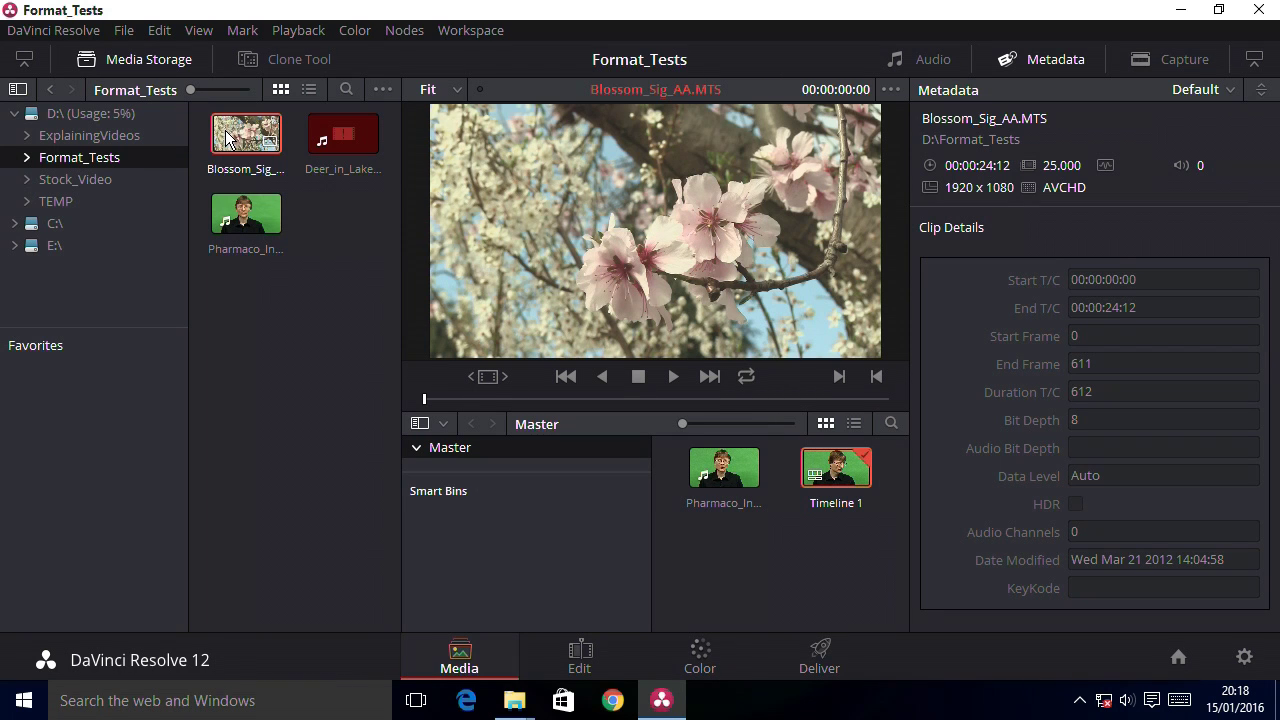
pyautogui.moveTo(230, 135); pyautogui.dragTo(812, 593)
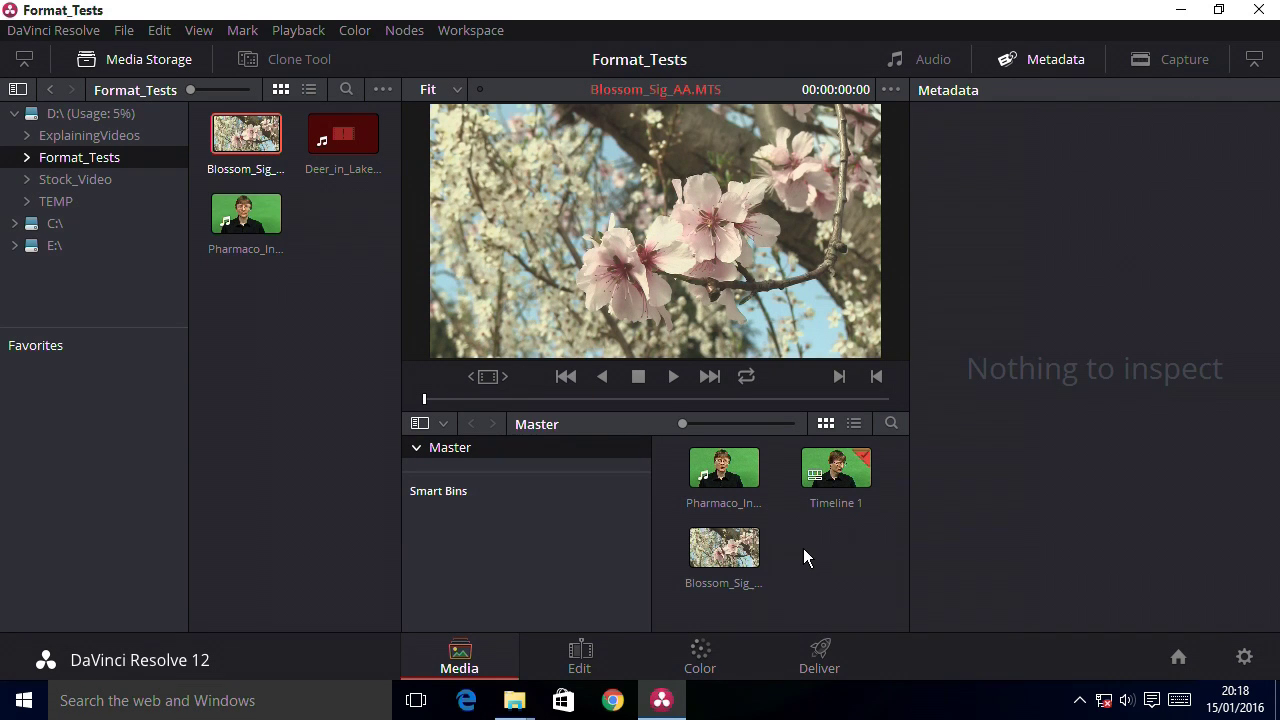
pyautogui.click(582, 655)
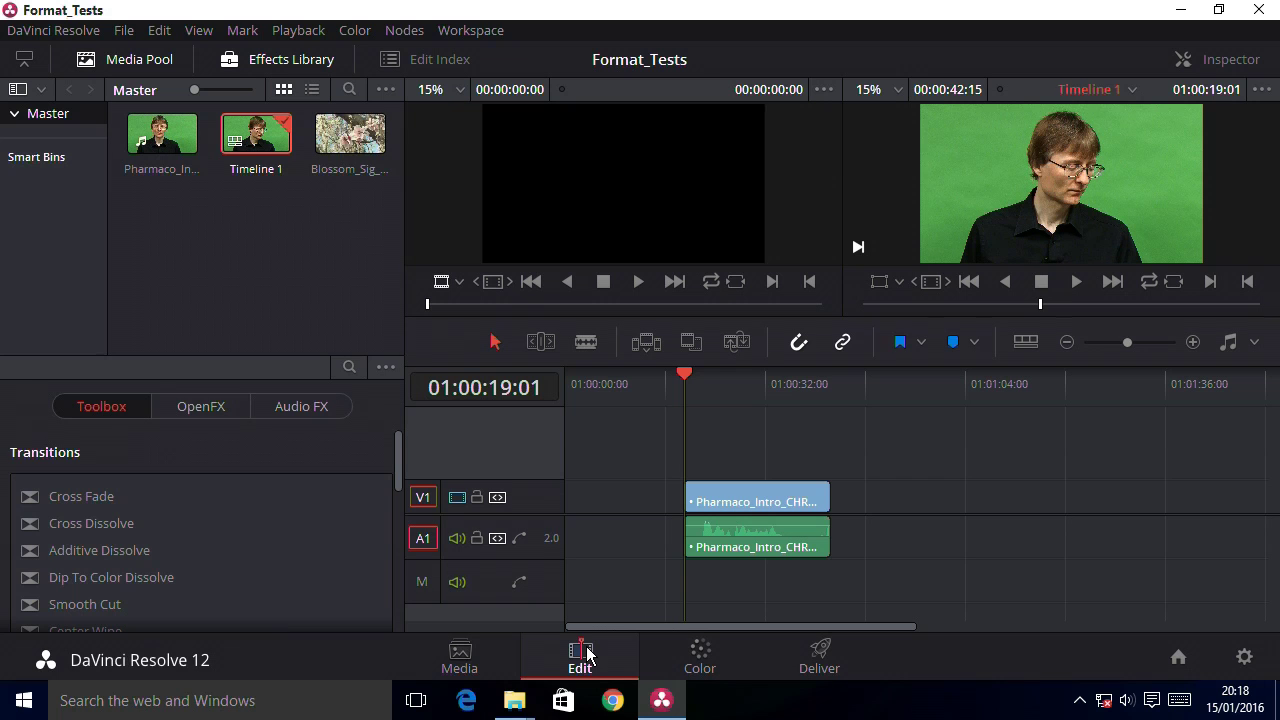
pyautogui.moveTo(350, 133); pyautogui.dragTo(902, 507)
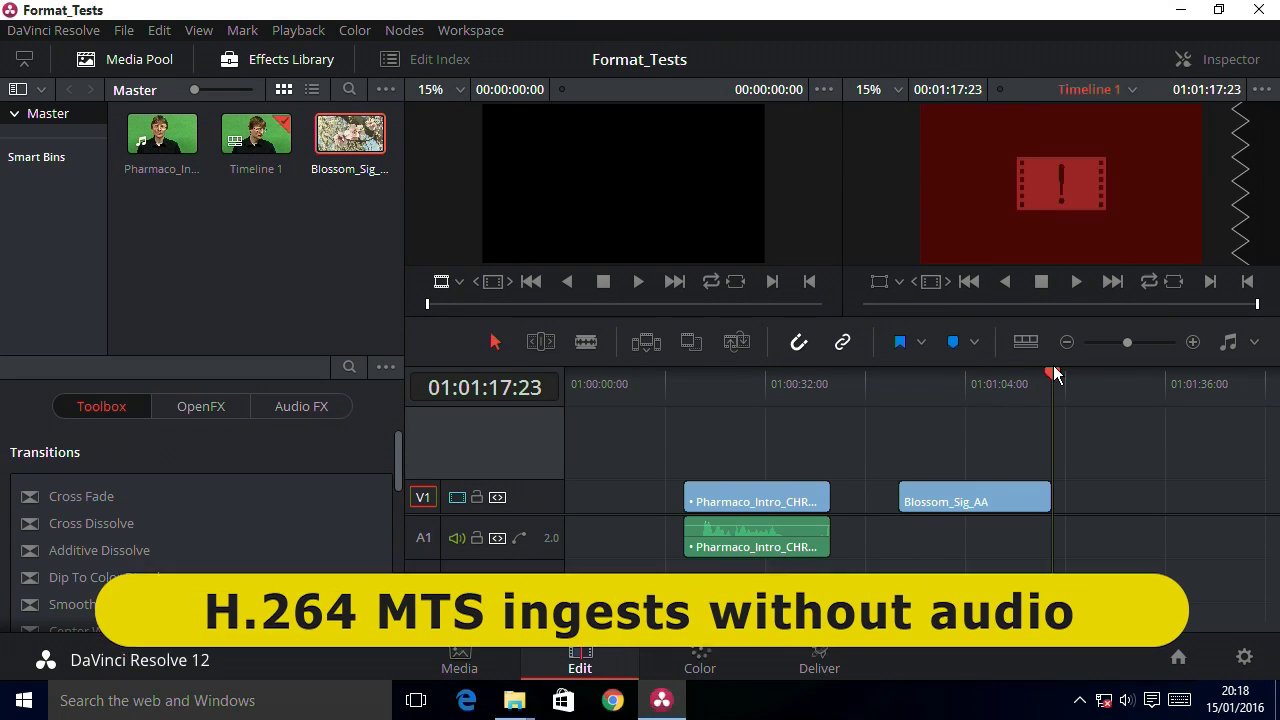
pyautogui.moveTo(1057, 380); pyautogui.dragTo(951, 399)
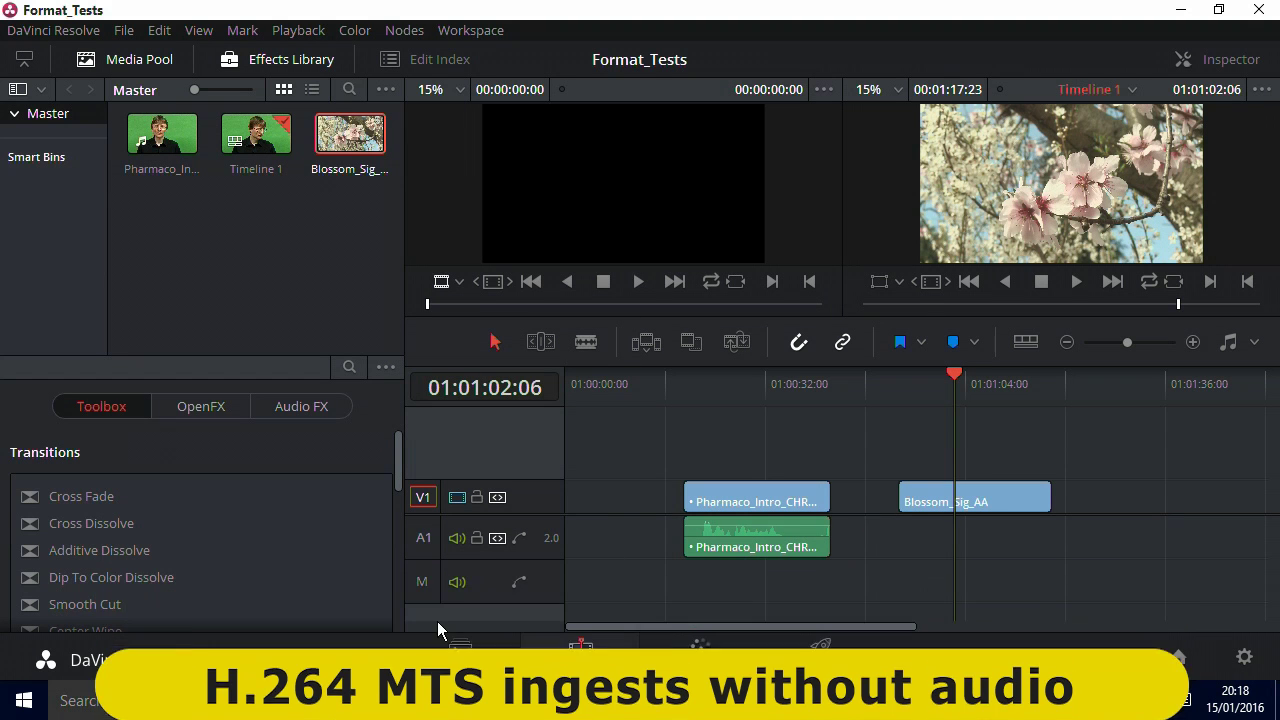
# - Import Deer_in_Lake_MS.MP4 into the media pool, place it on the timeline after the Blossom clip, and scrub back into it to preview the footage
pyautogui.click(483, 653)
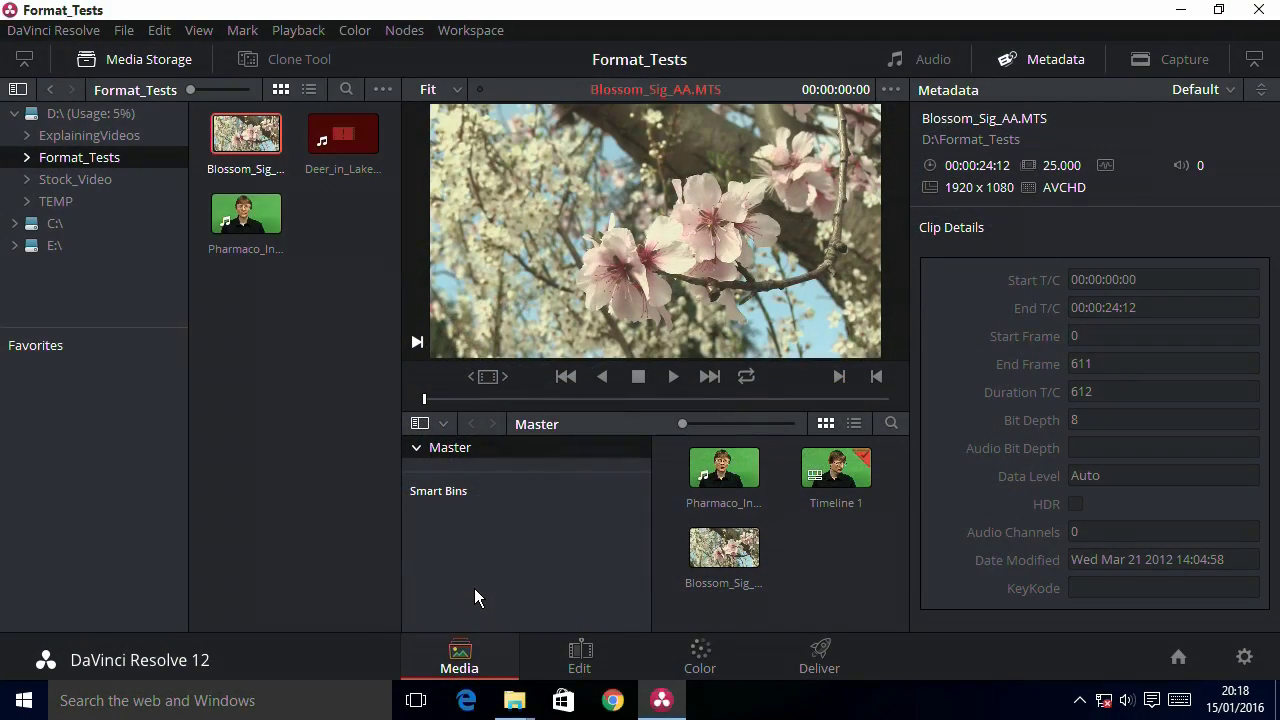
pyautogui.click(366, 128)
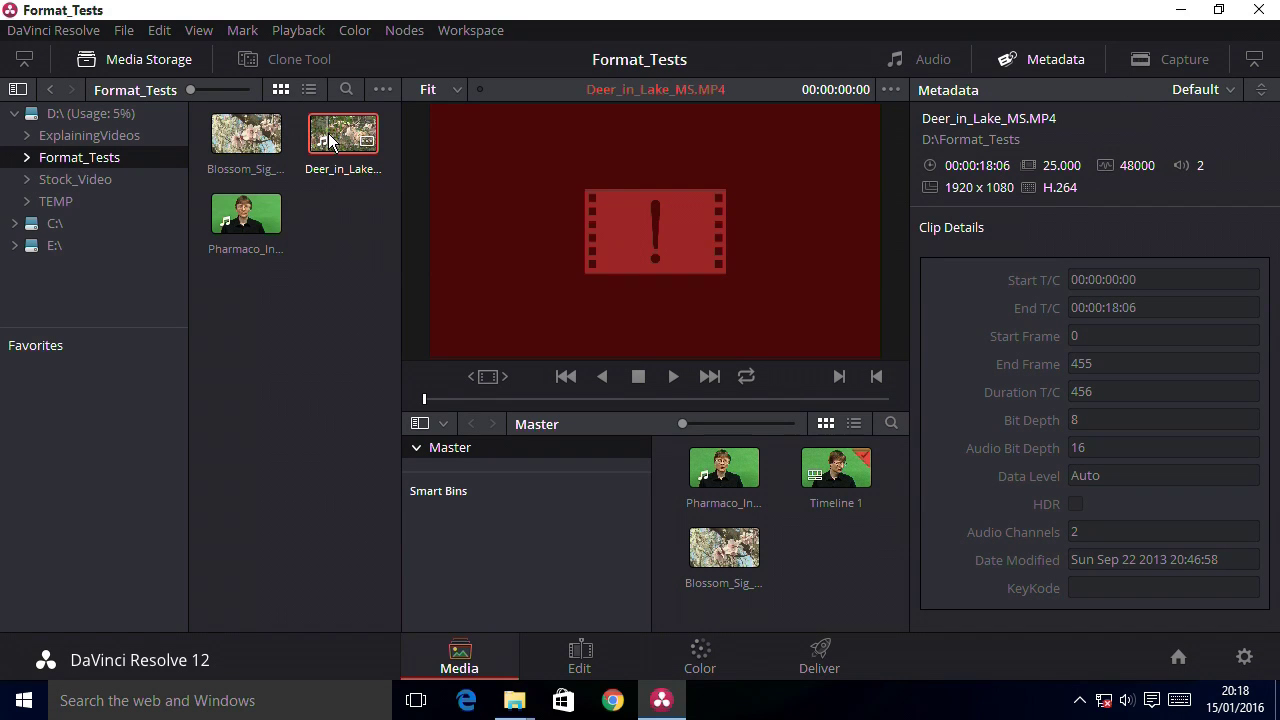
pyautogui.moveTo(333, 140); pyautogui.dragTo(883, 586)
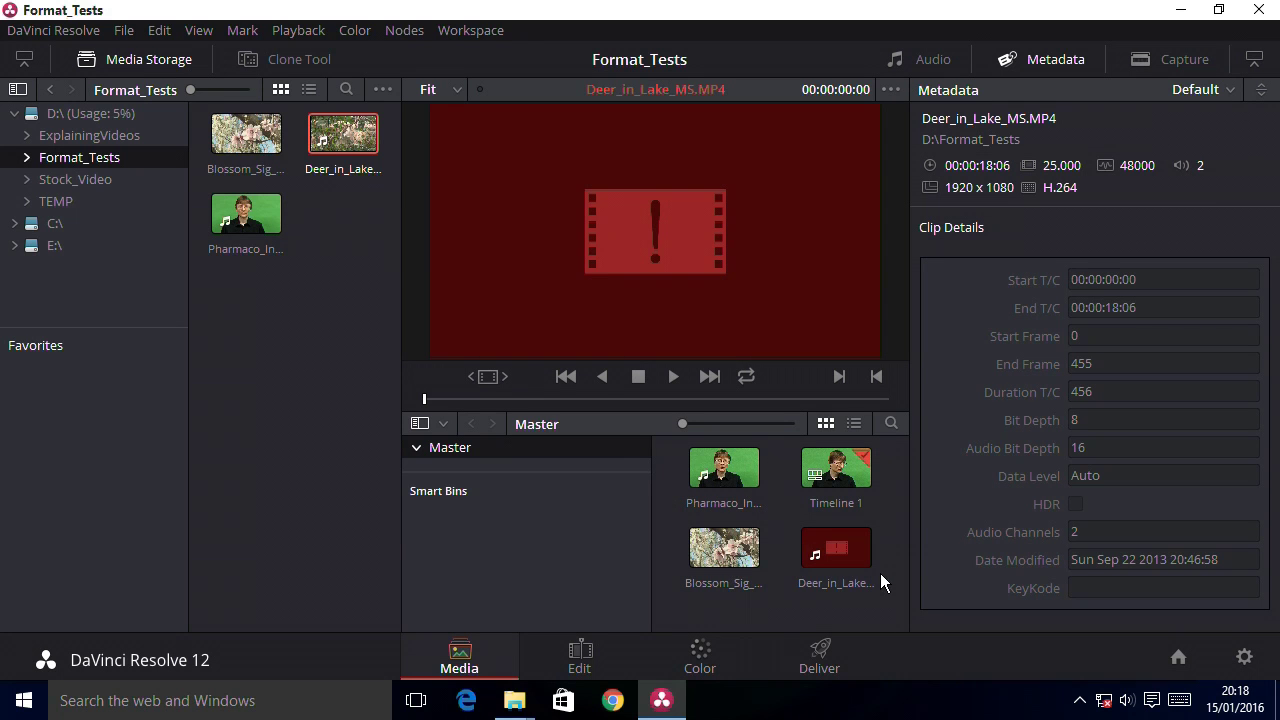
pyautogui.click(582, 655)
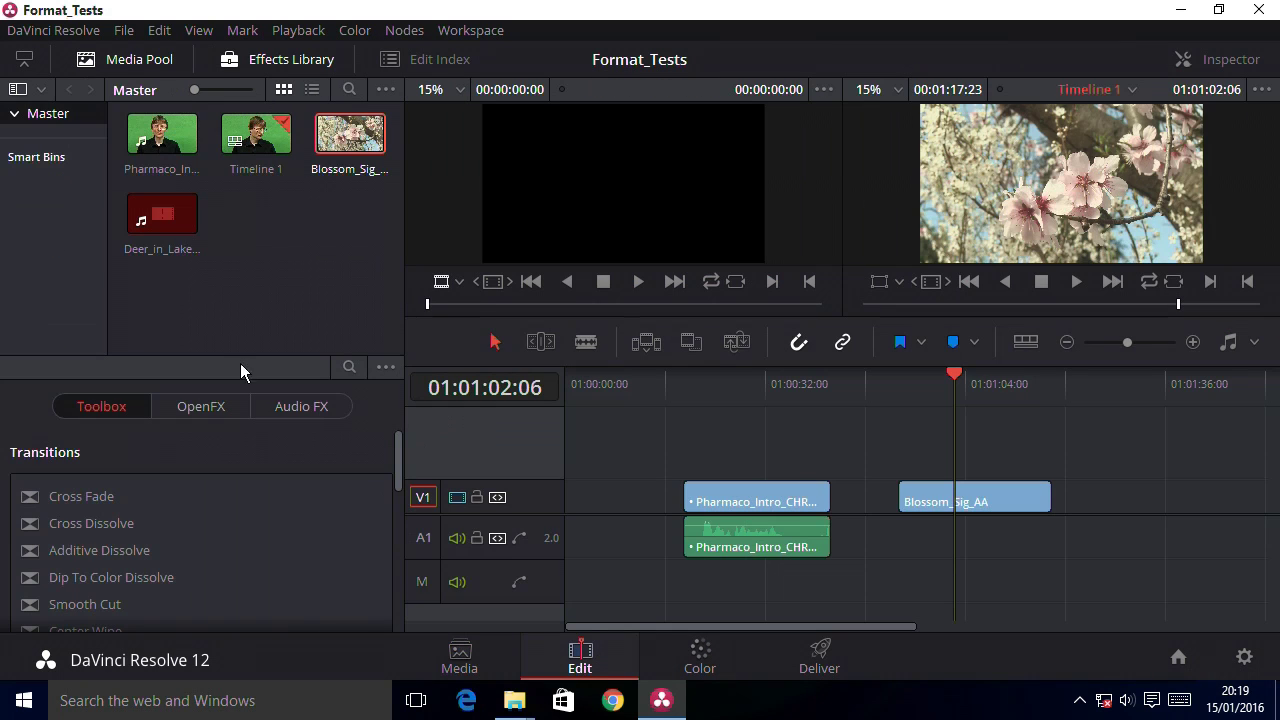
pyautogui.moveTo(162, 213); pyautogui.dragTo(1146, 502)
pyautogui.moveTo(897, 634); pyautogui.dragTo(979, 638)
pyautogui.moveTo(1096, 389); pyautogui.dragTo(1071, 405)
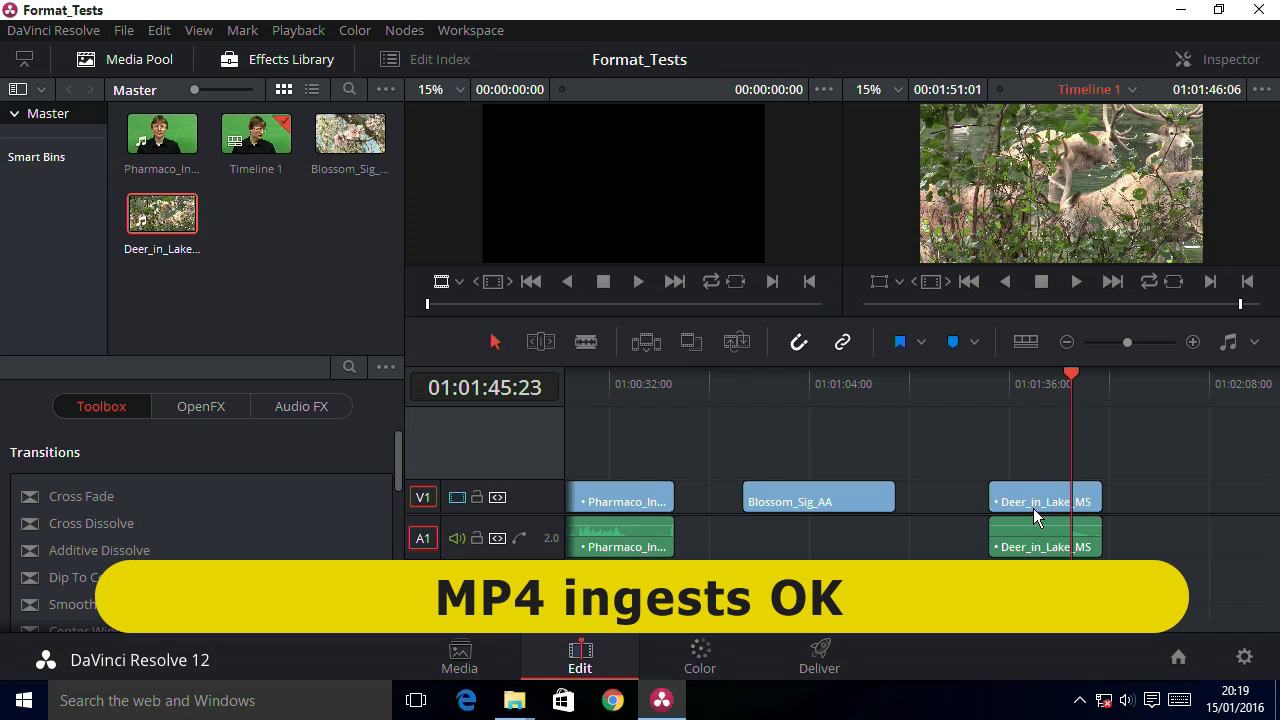